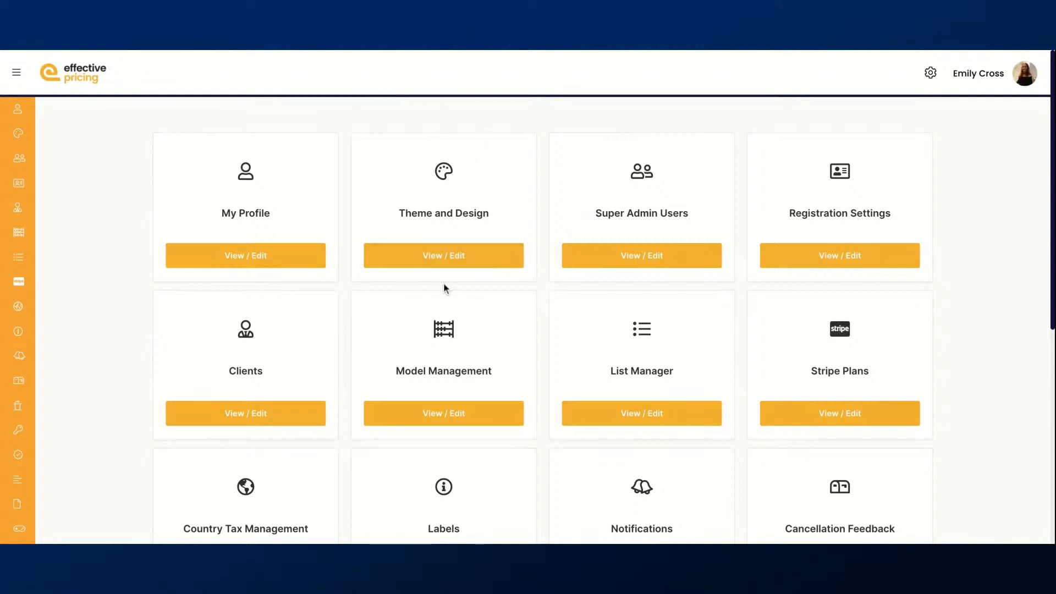
In the Theme and Design settings, upload the Insightful Financial Connections logo and save the theme
{"action": "left_click", "coordinate": [440, 263]}
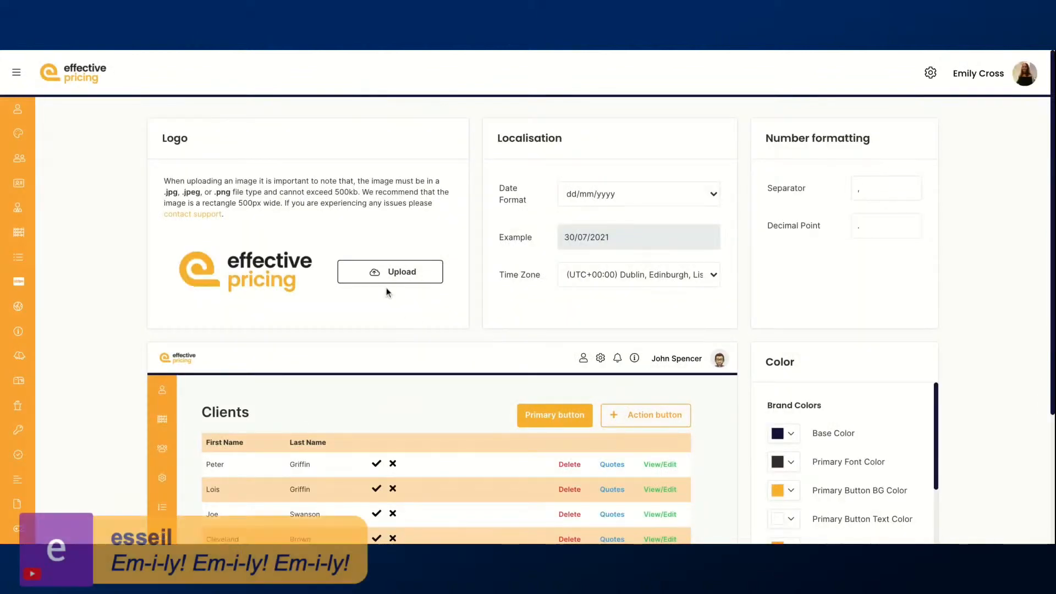
{"action": "left_click", "coordinate": [860, 188]}
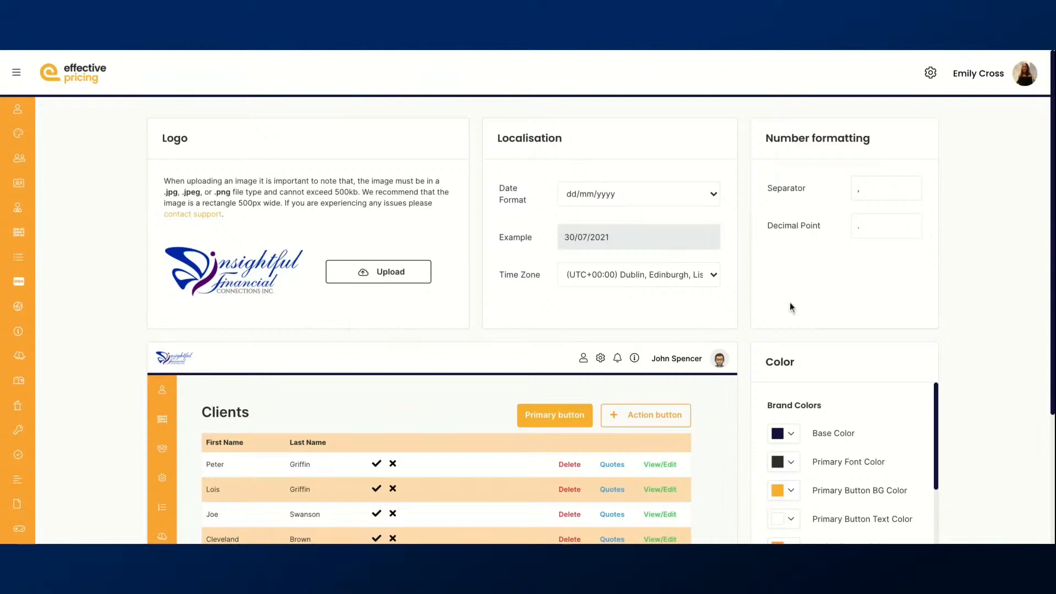
{"action": "scroll", "coordinate": [985, 349], "scroll_direction": "down", "scroll_amount": 3}
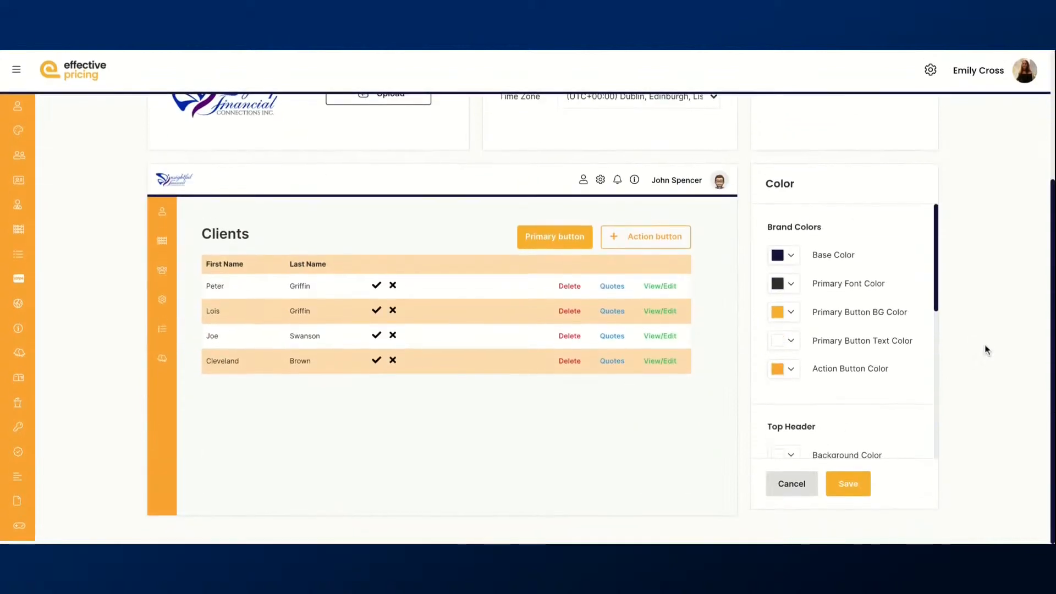
{"action": "left_click", "coordinate": [850, 479]}
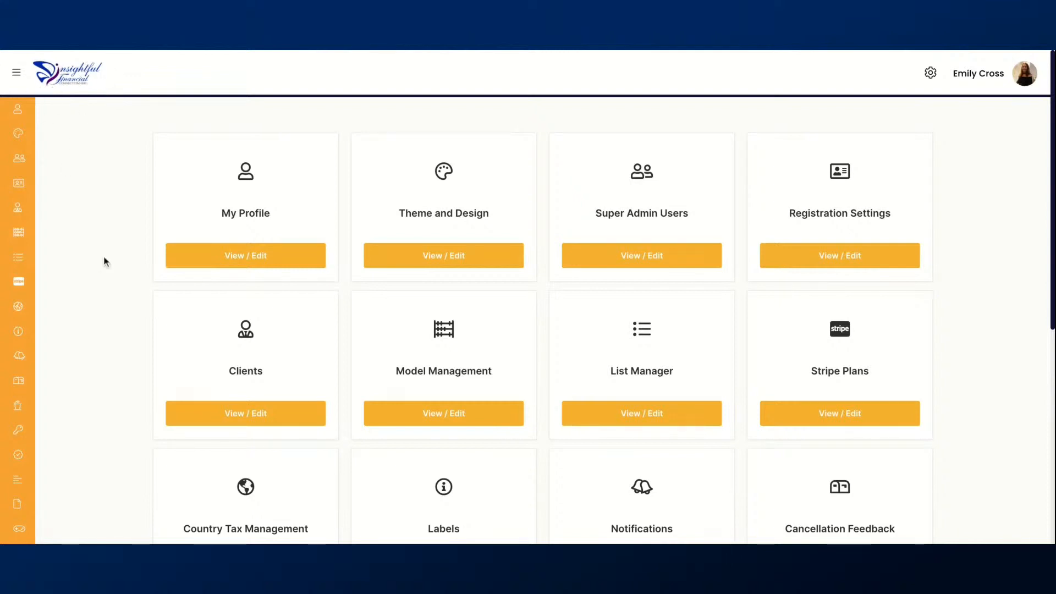
Reopen the Theme and Design settings and try dark red #a42525 as the Top Header background color
{"action": "left_click", "coordinate": [417, 259]}
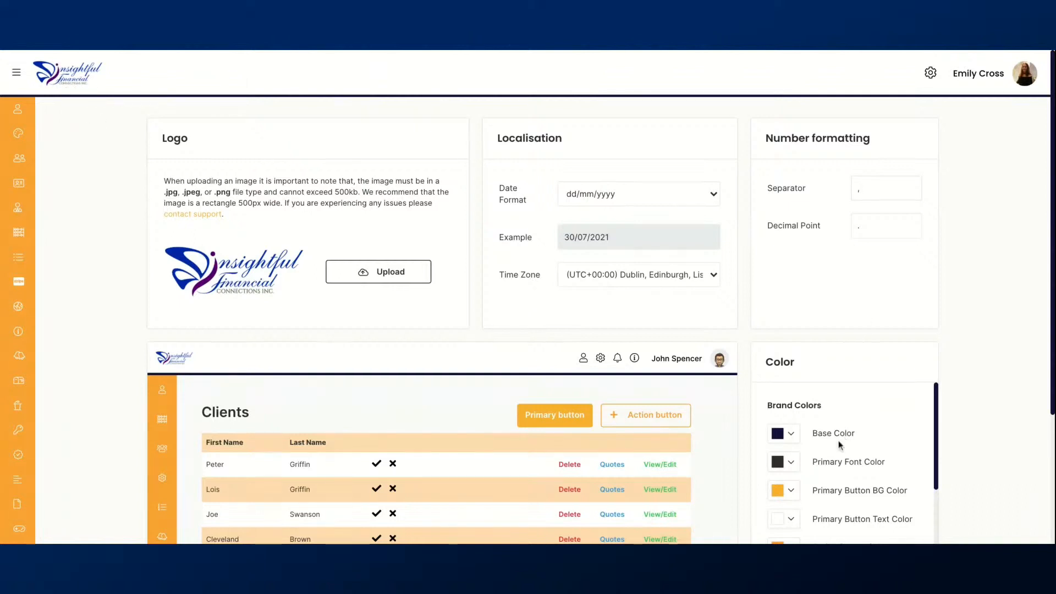
{"action": "scroll", "coordinate": [840, 437], "scroll_direction": "down", "scroll_amount": 2}
{"action": "scroll", "coordinate": [838, 440], "scroll_direction": "down", "scroll_amount": 2}
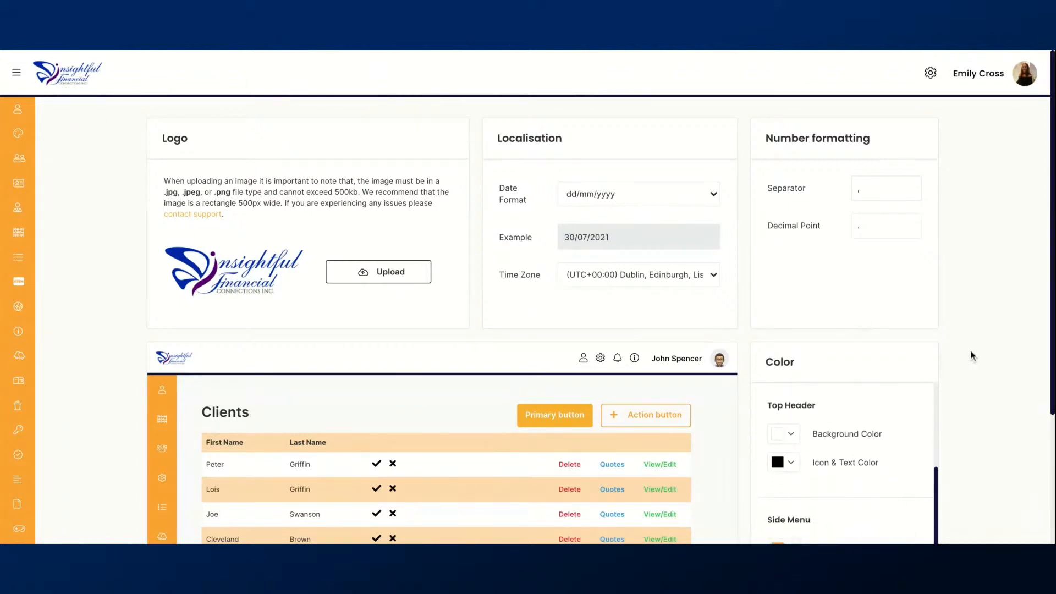
{"action": "scroll", "coordinate": [973, 355], "scroll_direction": "down", "scroll_amount": 1}
{"action": "scroll", "coordinate": [977, 355], "scroll_direction": "down", "scroll_amount": 1}
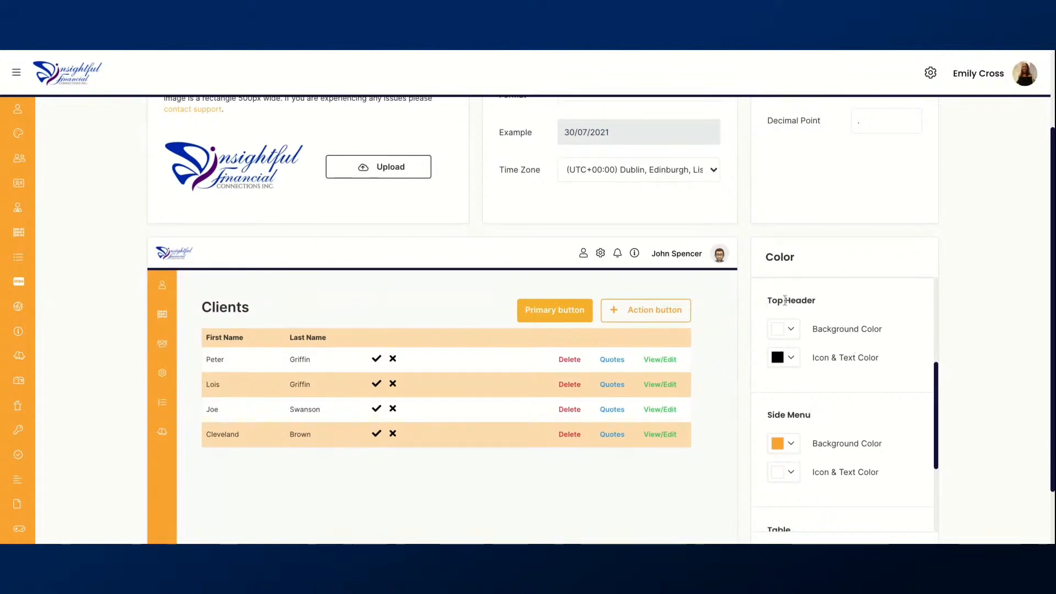
{"action": "left_click", "coordinate": [787, 329]}
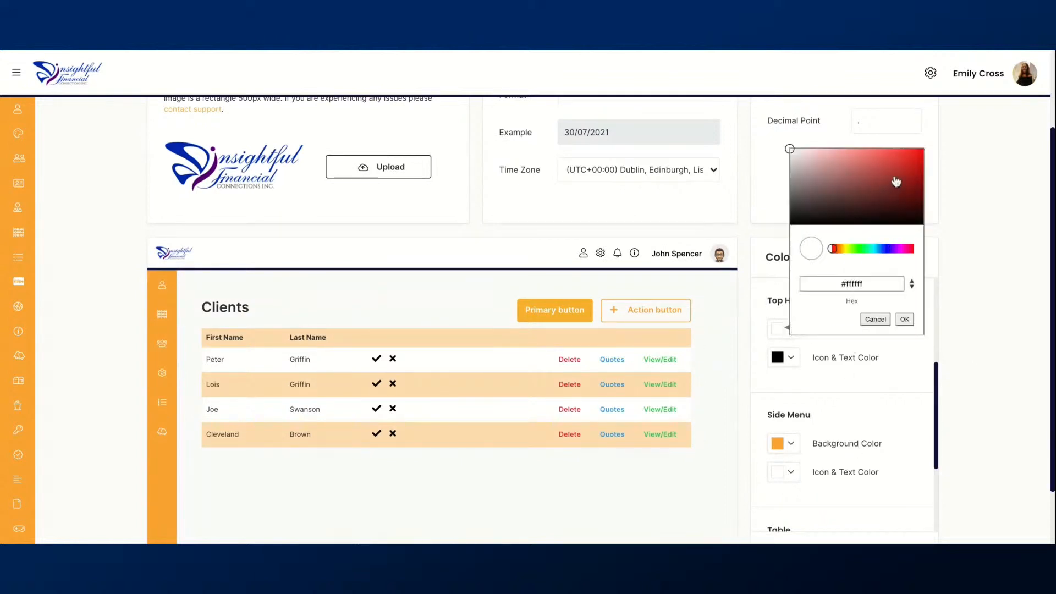
{"action": "left_click", "coordinate": [894, 176]}
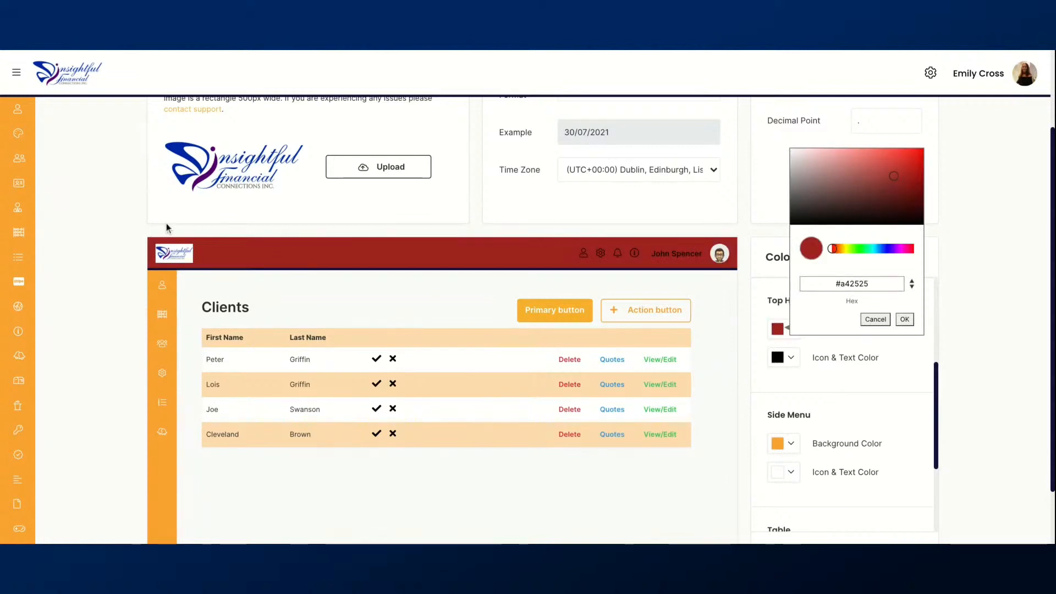
{"action": "scroll", "coordinate": [202, 247], "scroll_direction": "up", "scroll_amount": 2}
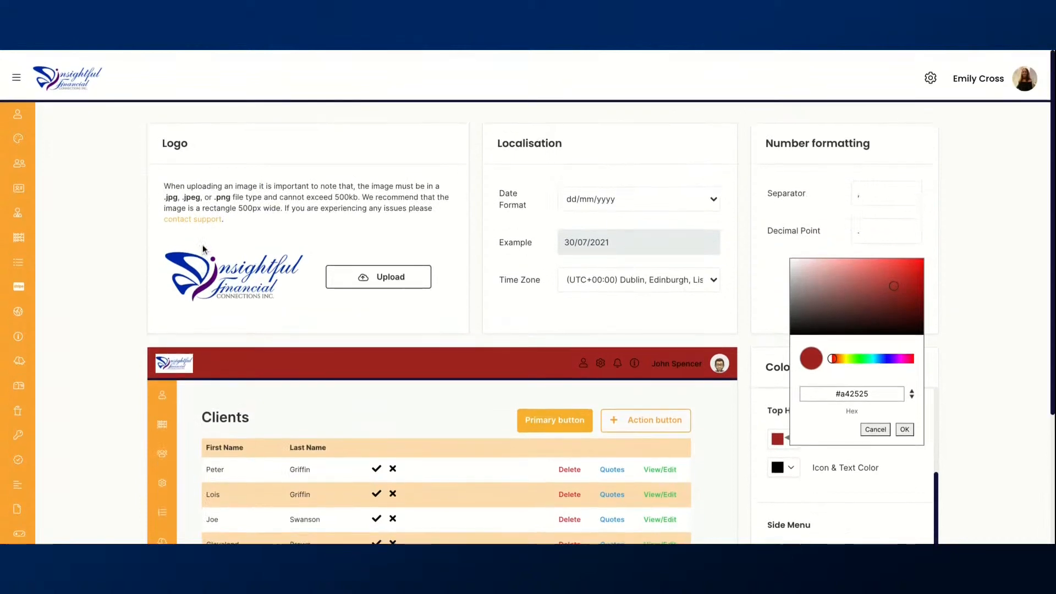
{"action": "scroll", "coordinate": [203, 246], "scroll_direction": "down", "scroll_amount": 3}
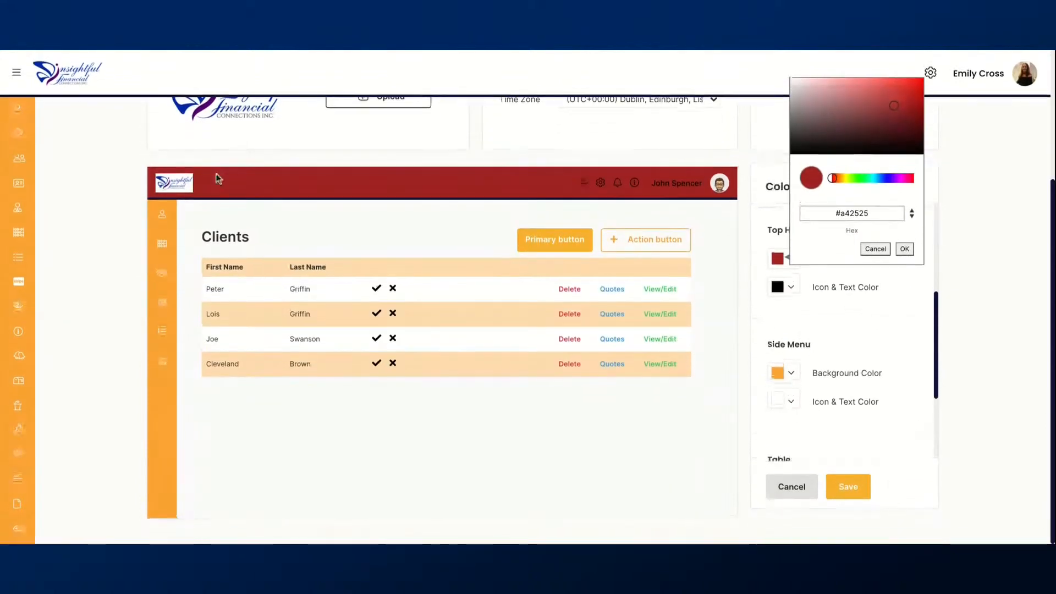
{"action": "left_click", "coordinate": [104, 203]}
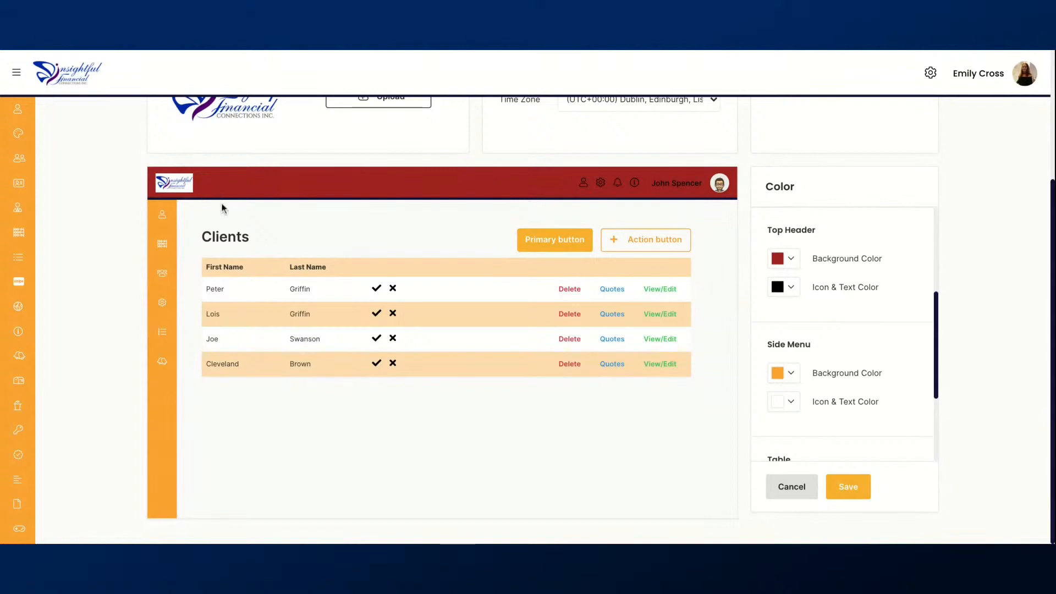
Replace the logo with the larger Insightful Financial version without a white background and check it in the header preview
{"action": "scroll", "coordinate": [220, 201], "scroll_direction": "up", "scroll_amount": 3}
{"action": "scroll", "coordinate": [221, 202], "scroll_direction": "up", "scroll_amount": 1}
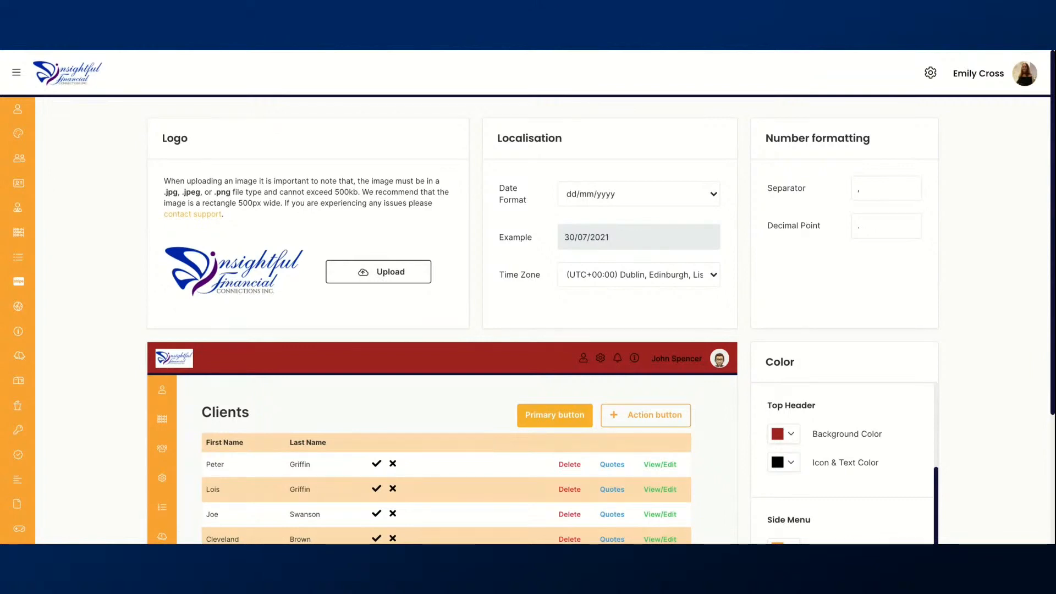
{"action": "scroll", "coordinate": [116, 260], "scroll_direction": "down", "scroll_amount": 1}
{"action": "scroll", "coordinate": [114, 258], "scroll_direction": "down", "scroll_amount": 3}
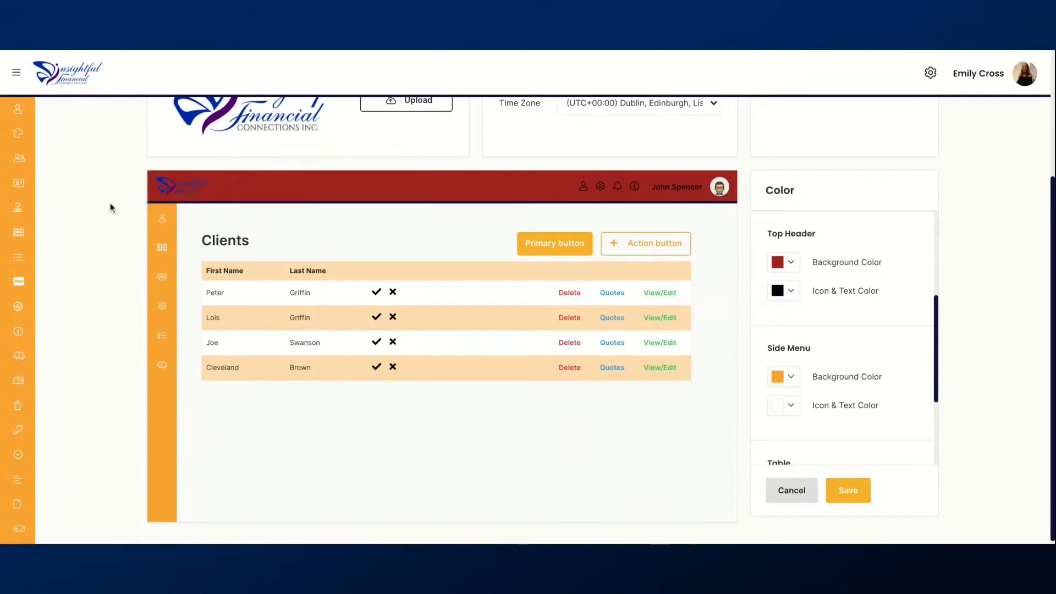
{"action": "scroll", "coordinate": [170, 161], "scroll_direction": "up", "scroll_amount": 1}
{"action": "scroll", "coordinate": [170, 161], "scroll_direction": "up", "scroll_amount": 1}
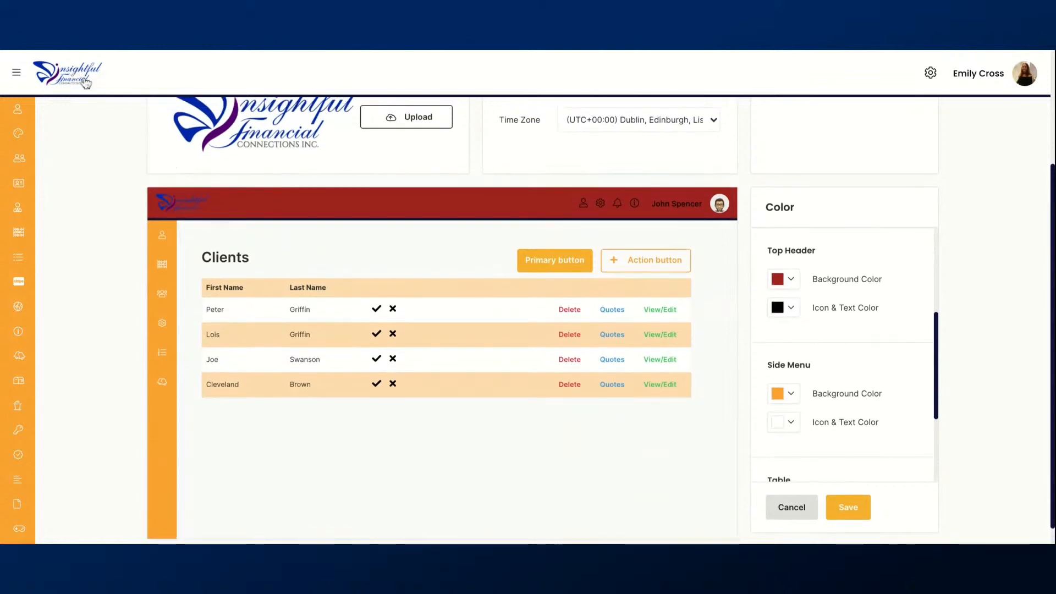
{"action": "scroll", "coordinate": [87, 165], "scroll_direction": "down", "scroll_amount": 2}
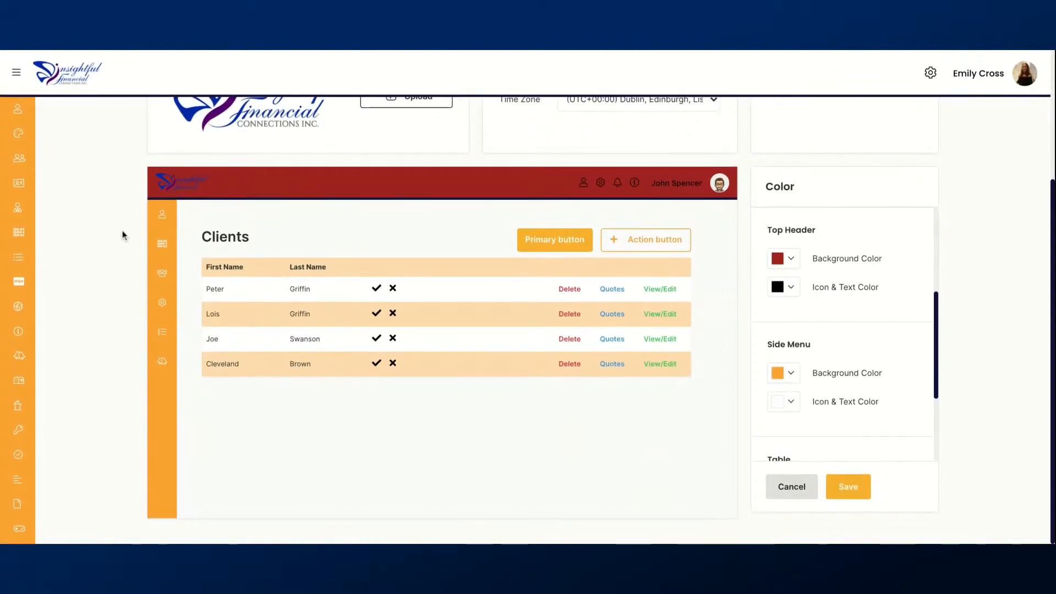
Set the Top Header background color to white #ffffff and save the theme
{"action": "left_click", "coordinate": [792, 259]}
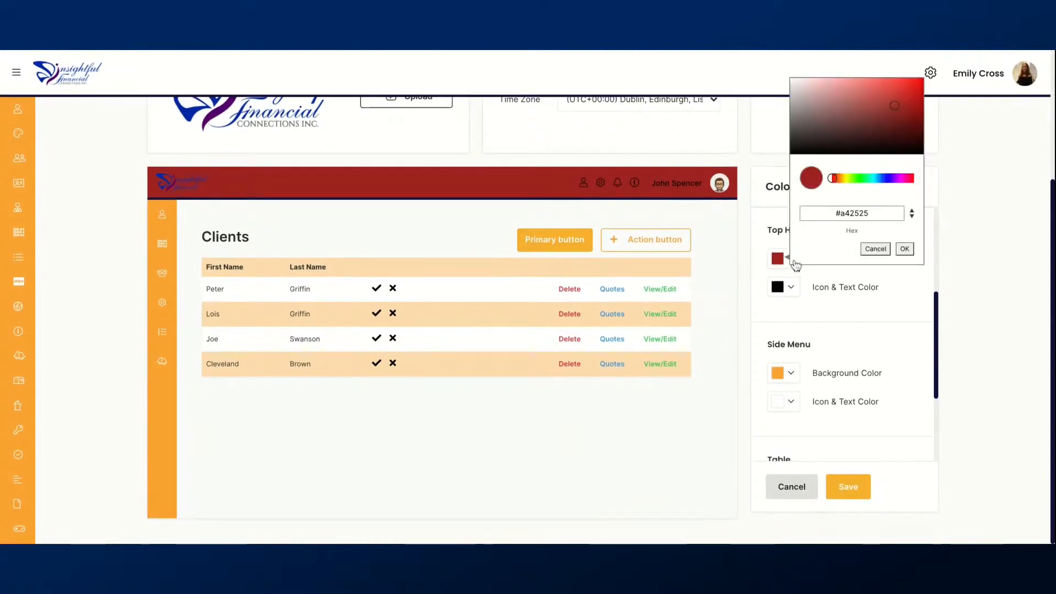
{"action": "left_click_drag", "start_coordinate": [820, 112], "coordinate": [790, 79]}
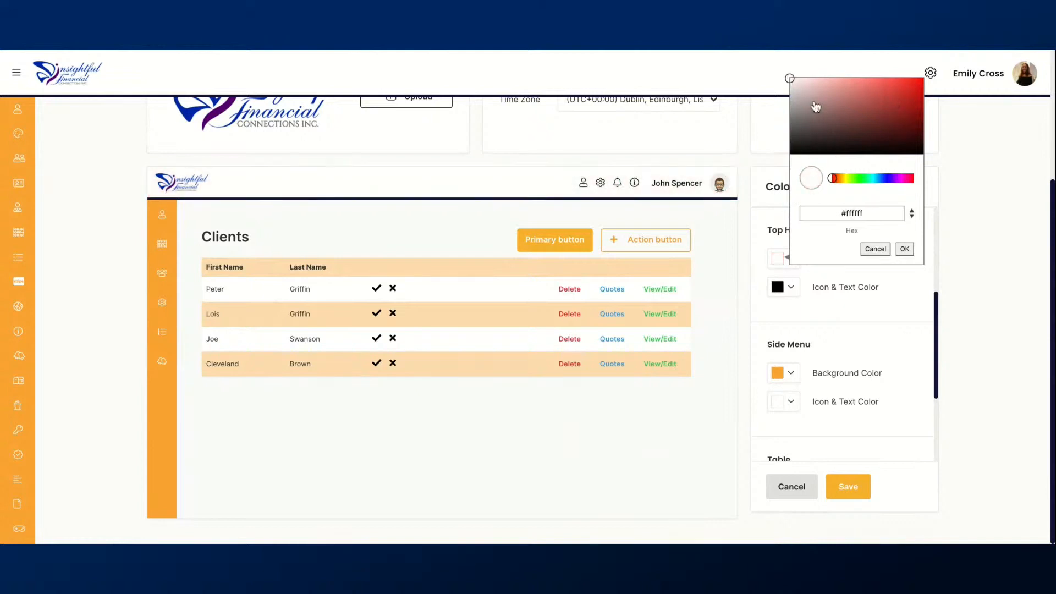
{"action": "left_click", "coordinate": [101, 211]}
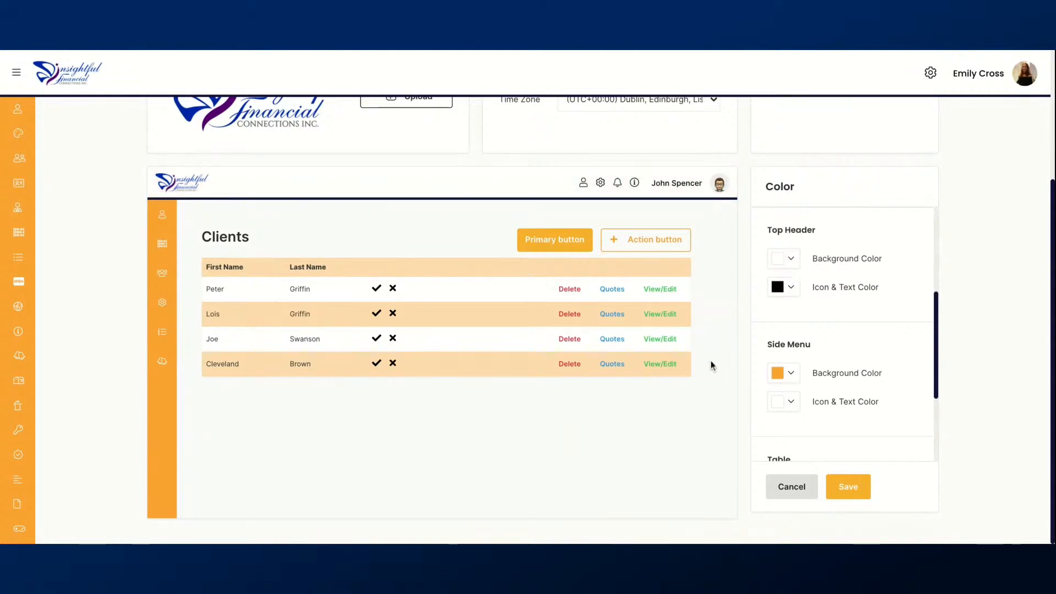
{"action": "left_click", "coordinate": [848, 487]}
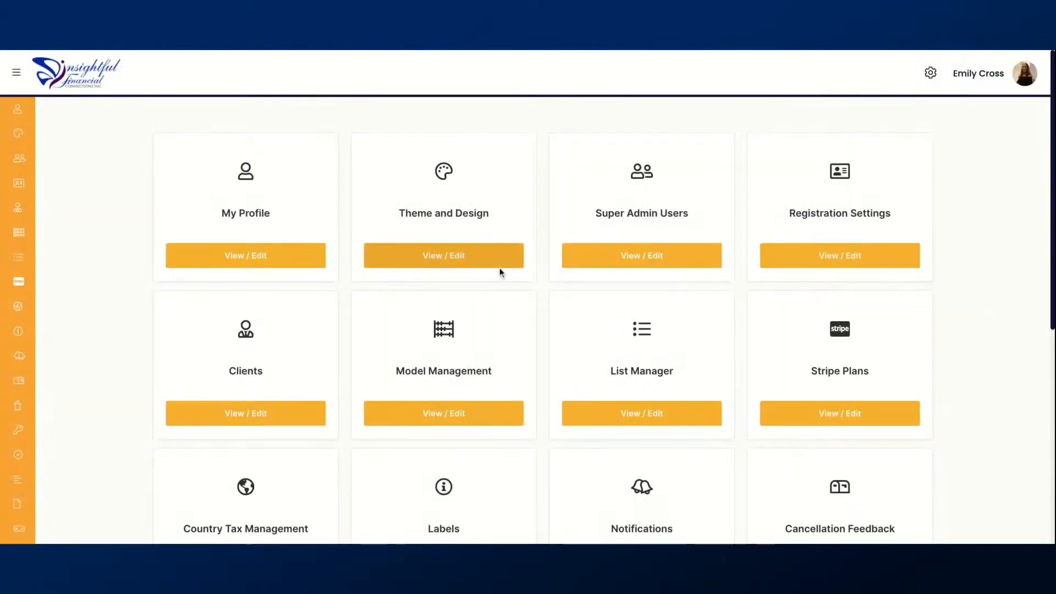
Reopen the Theme and Design settings and try bright green #1bcc26 as the brand's Base Color
{"action": "left_click", "coordinate": [467, 264]}
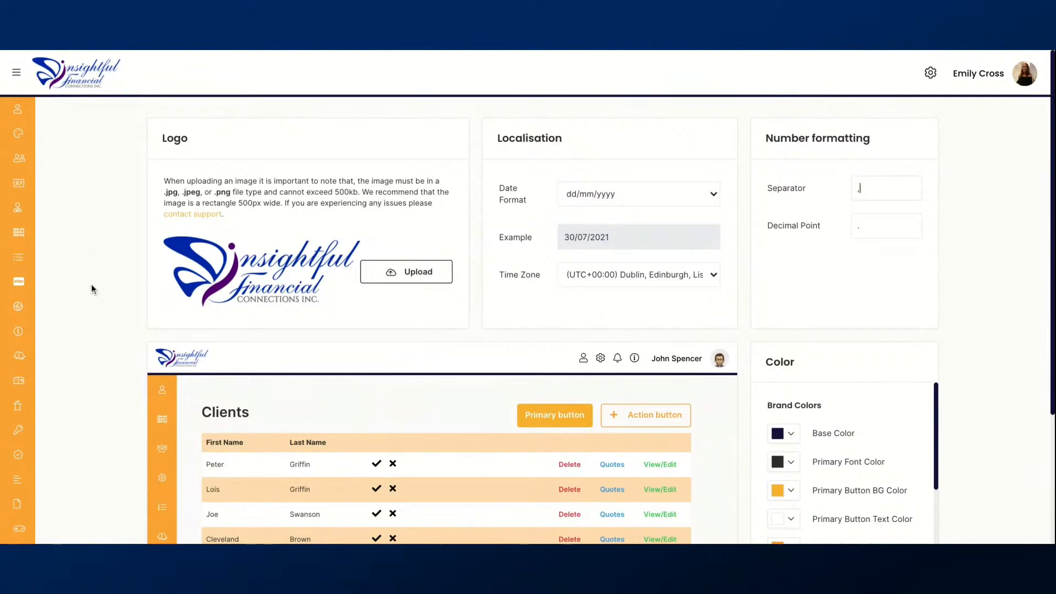
{"action": "scroll", "coordinate": [115, 318], "scroll_direction": "down", "scroll_amount": 2}
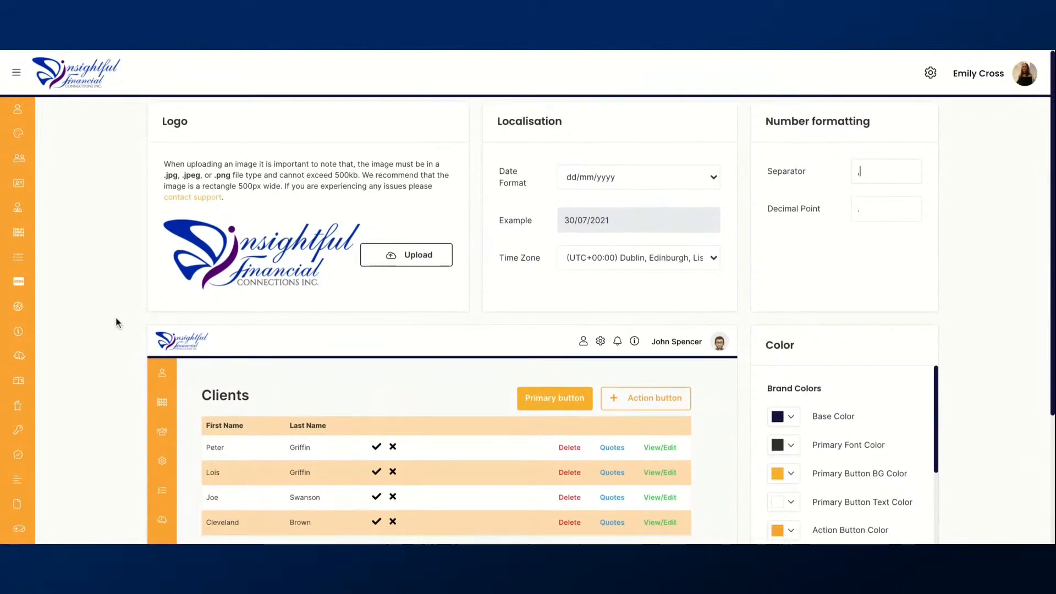
{"action": "scroll", "coordinate": [117, 320], "scroll_direction": "down", "scroll_amount": 3}
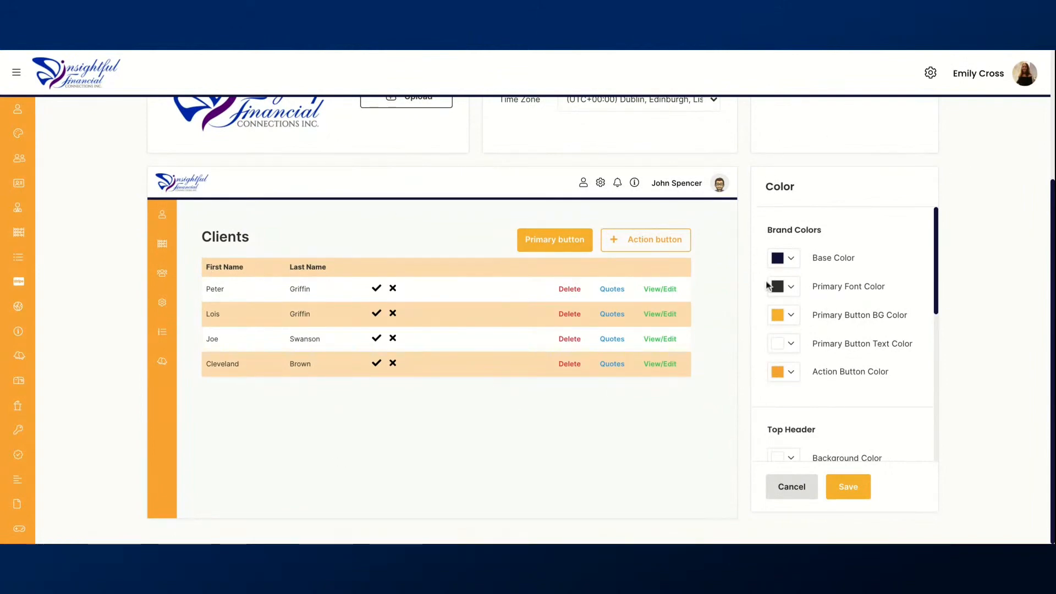
{"action": "scroll", "coordinate": [842, 345], "scroll_direction": "down", "scroll_amount": 2}
{"action": "scroll", "coordinate": [840, 346], "scroll_direction": "up", "scroll_amount": 2}
{"action": "left_click", "coordinate": [791, 258]}
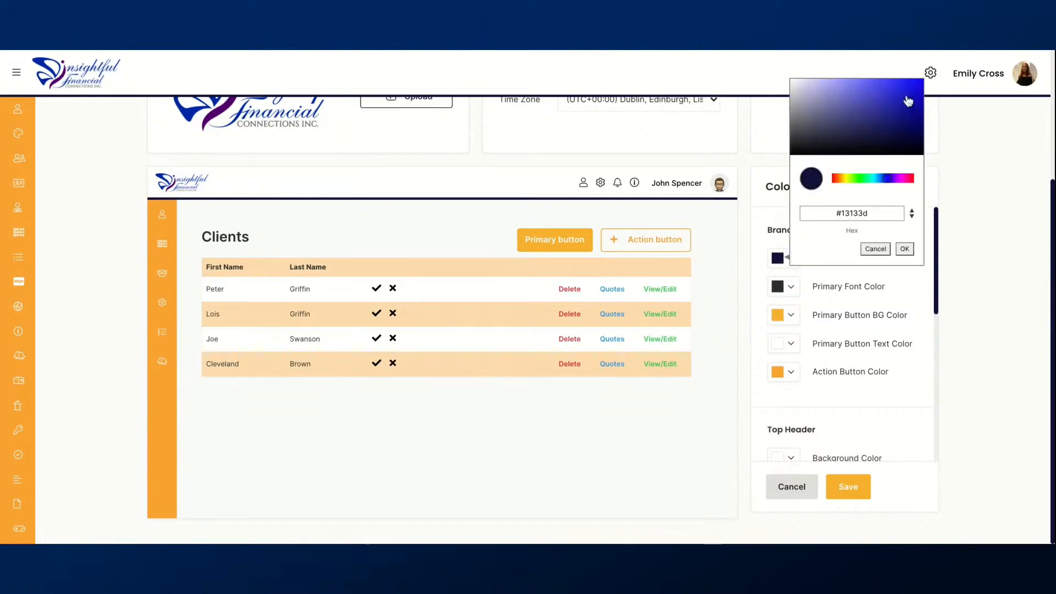
{"action": "left_click", "coordinate": [861, 178]}
{"action": "left_click_drag", "start_coordinate": [882, 103], "coordinate": [907, 93]}
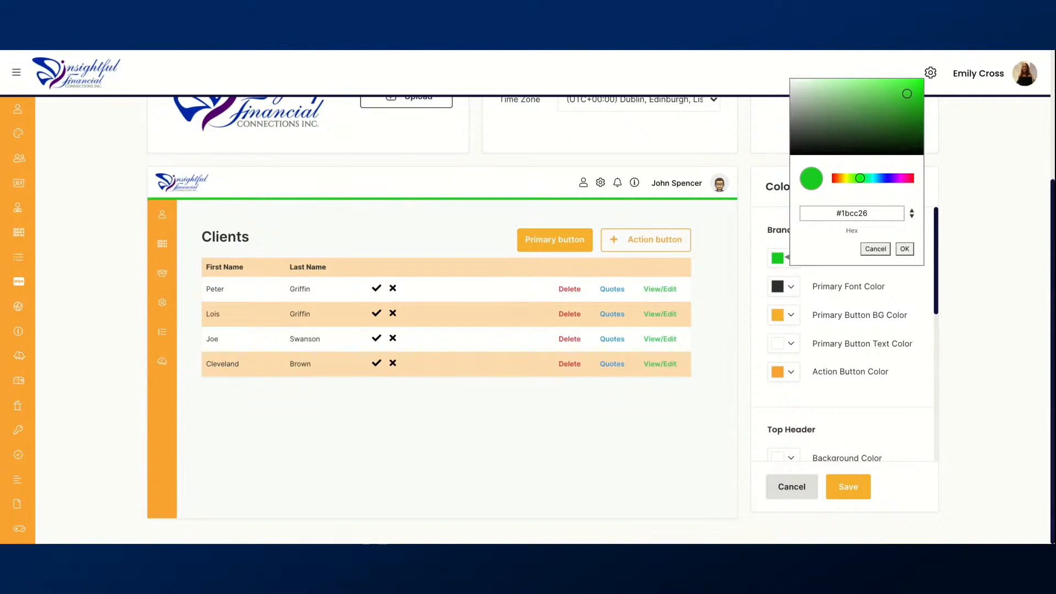
Set the Base Color to dark purple with hex value 51115f and save the theme
{"action": "left_click", "coordinate": [882, 216]}
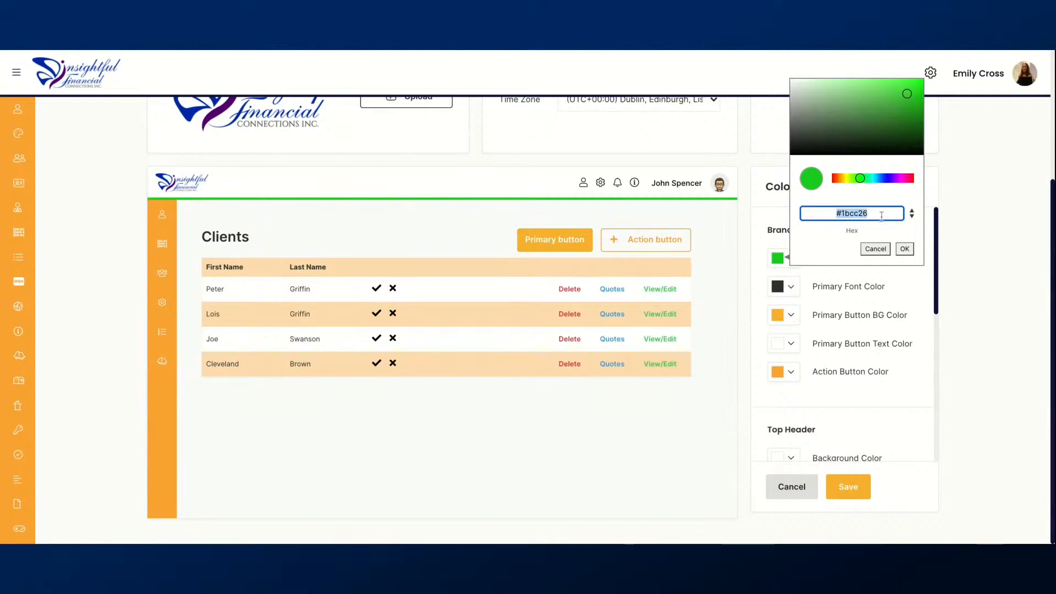
{"action": "type", "text": "511"}
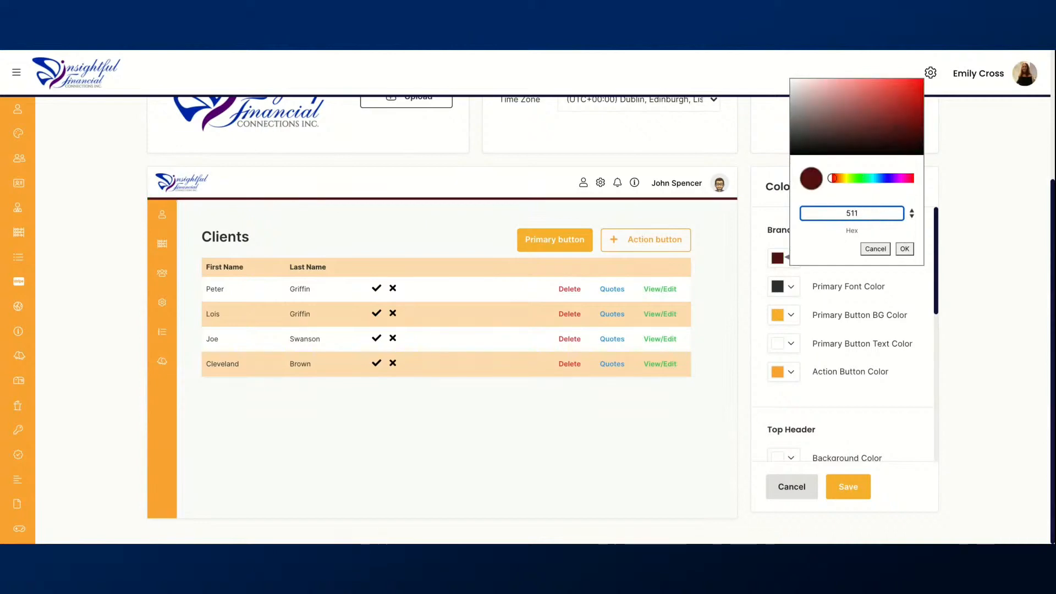
{"action": "type", "text": "15f"}
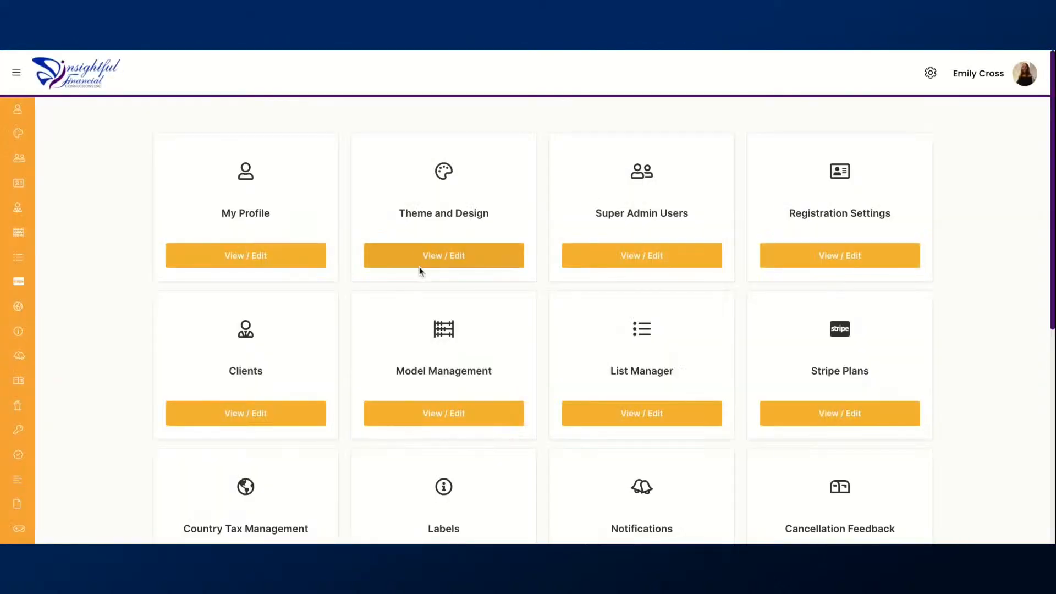
Reopen the Theme and Design settings, set the Primary Button BG Color to purple hex 511170 and save
{"action": "left_click", "coordinate": [422, 257]}
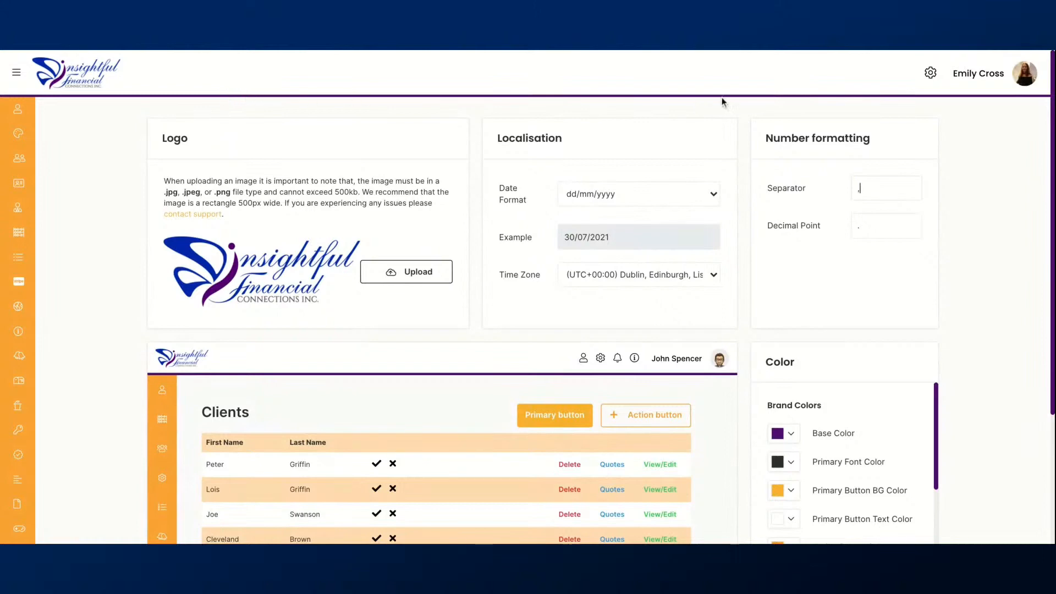
{"action": "scroll", "coordinate": [993, 300], "scroll_direction": "down", "scroll_amount": 3}
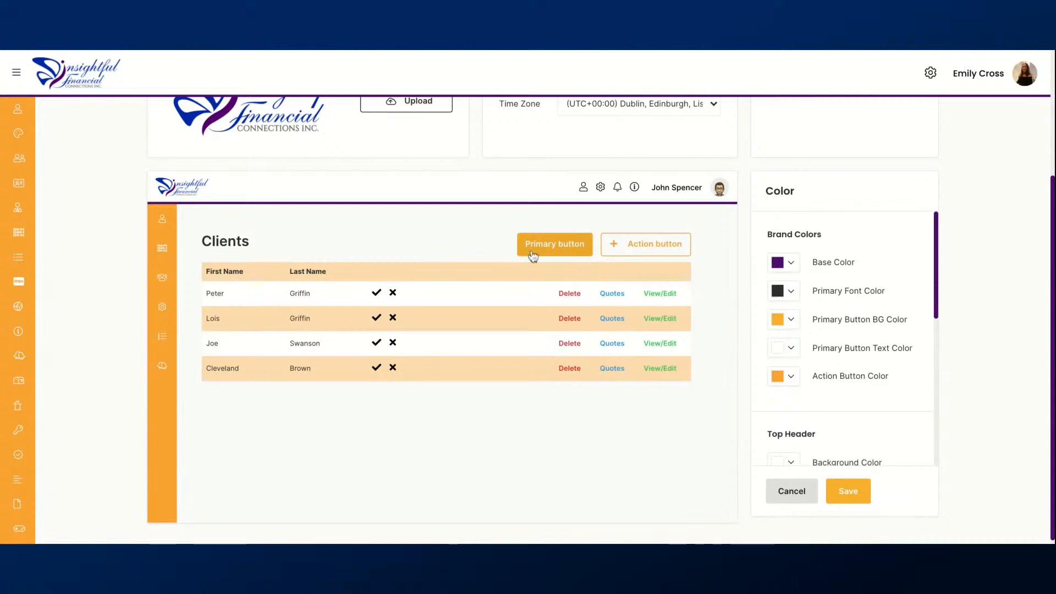
{"action": "scroll", "coordinate": [463, 237], "scroll_direction": "down", "scroll_amount": 1}
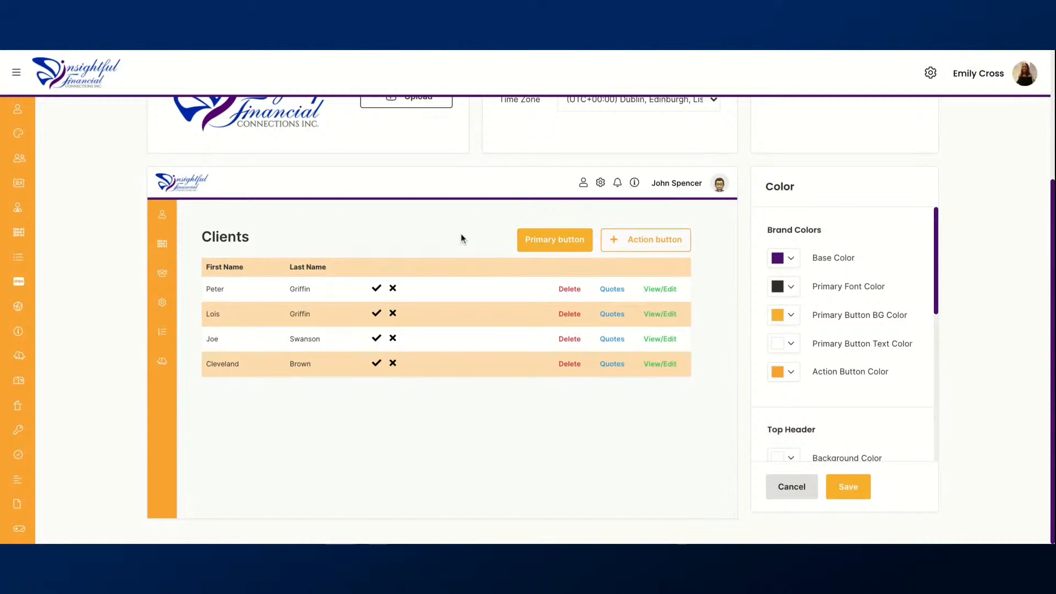
{"action": "left_click", "coordinate": [792, 322]}
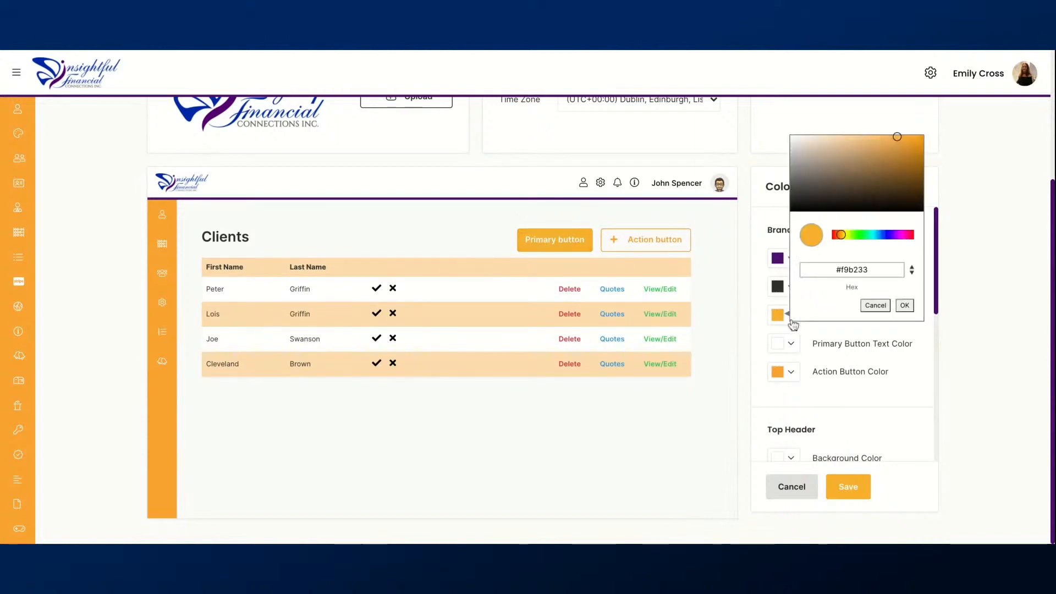
{"action": "left_click", "coordinate": [880, 270]}
{"action": "type", "text": "511170"}
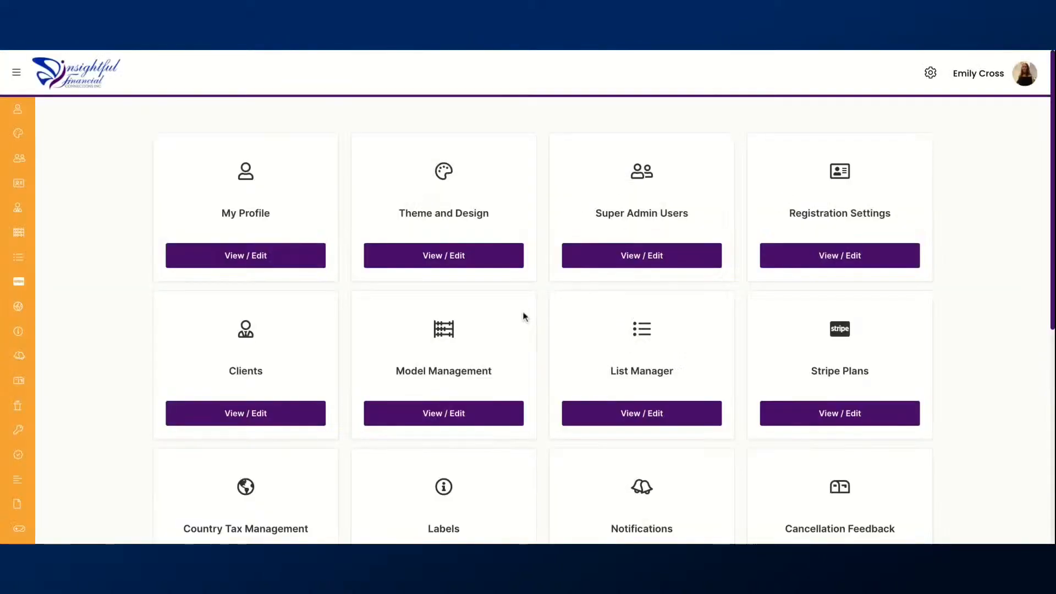
Reopen the Theme and Design settings, set the Action Button Color to purple hex 511170 and save the theme
{"action": "left_click", "coordinate": [450, 260]}
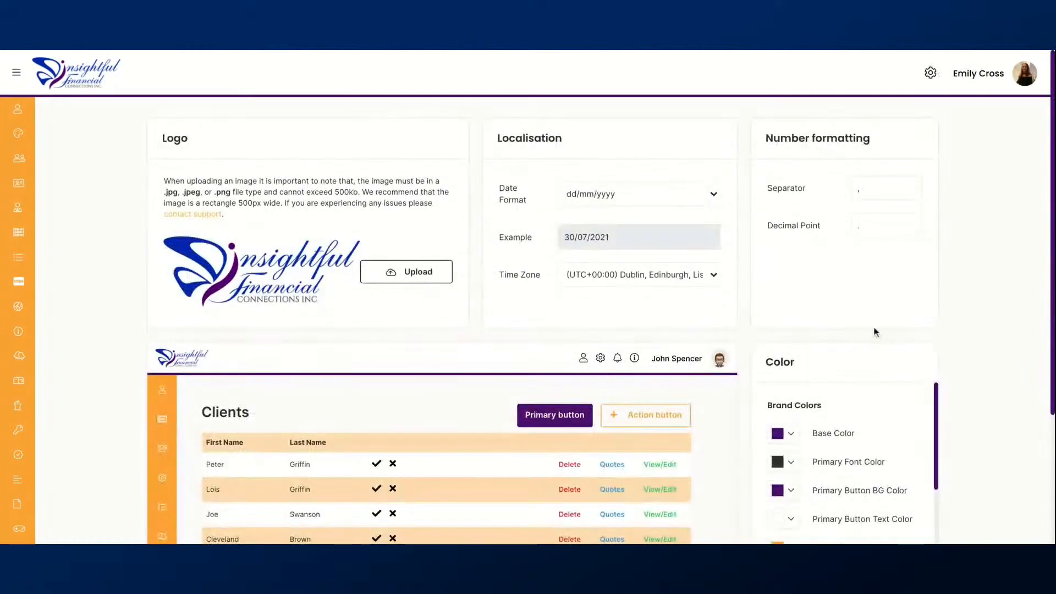
{"action": "scroll", "coordinate": [978, 370], "scroll_direction": "down", "scroll_amount": 3}
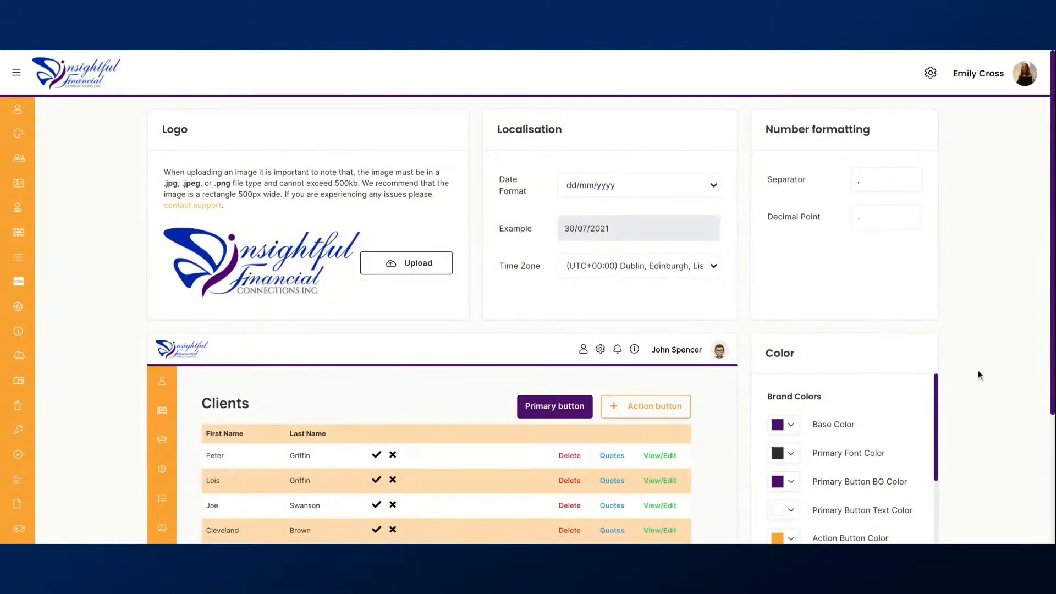
{"action": "scroll", "coordinate": [978, 370], "scroll_direction": "down", "scroll_amount": 1}
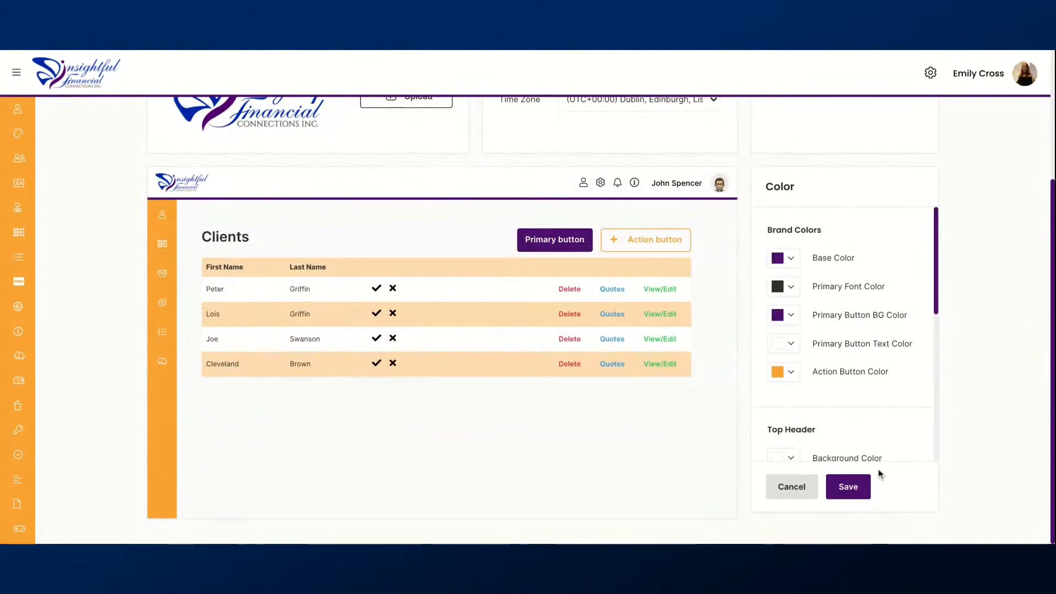
{"action": "left_click", "coordinate": [792, 381]}
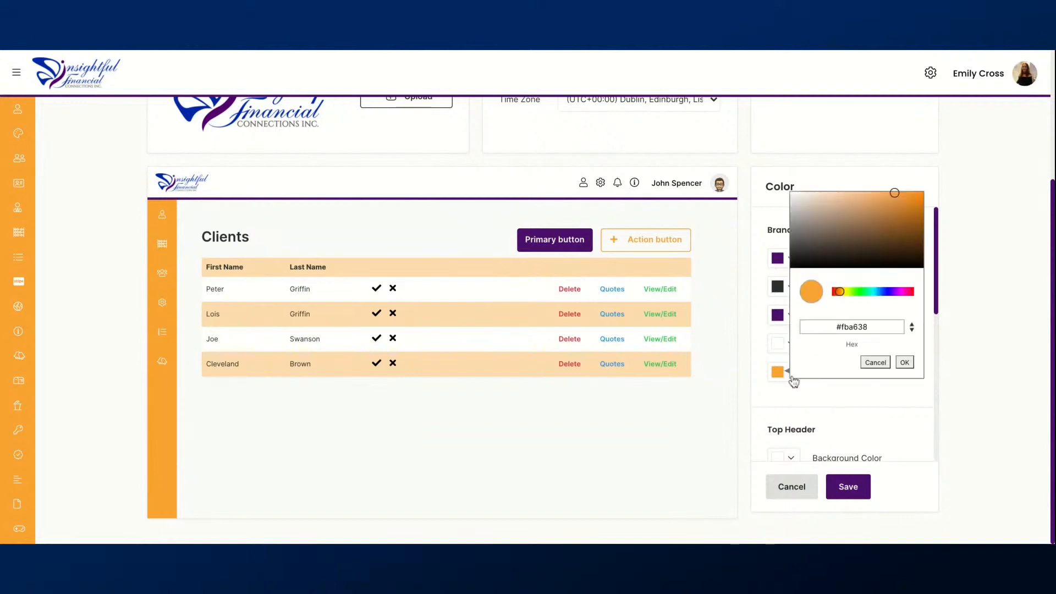
{"action": "left_click", "coordinate": [881, 325]}
{"action": "type", "text": "51170"}
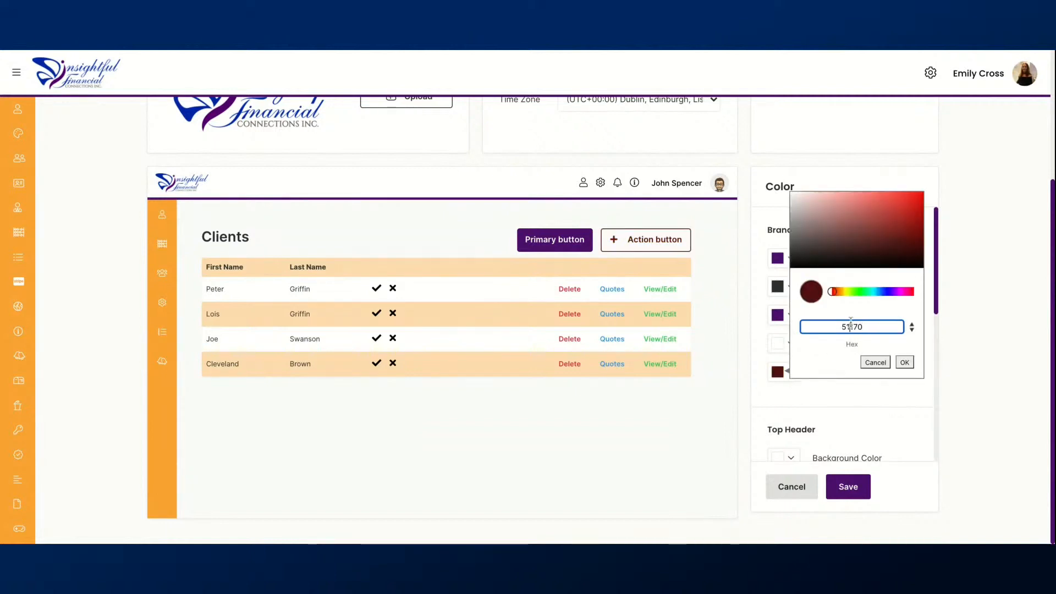
{"action": "type", "text": "0"}
{"action": "left_click", "coordinate": [906, 363]}
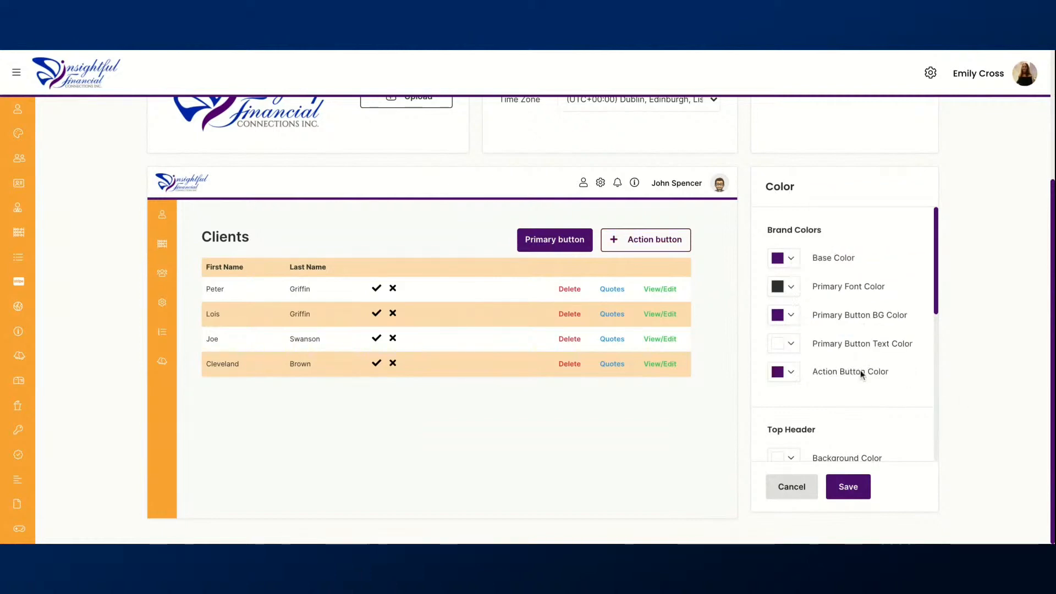
{"action": "scroll", "coordinate": [865, 384], "scroll_direction": "down", "scroll_amount": 2}
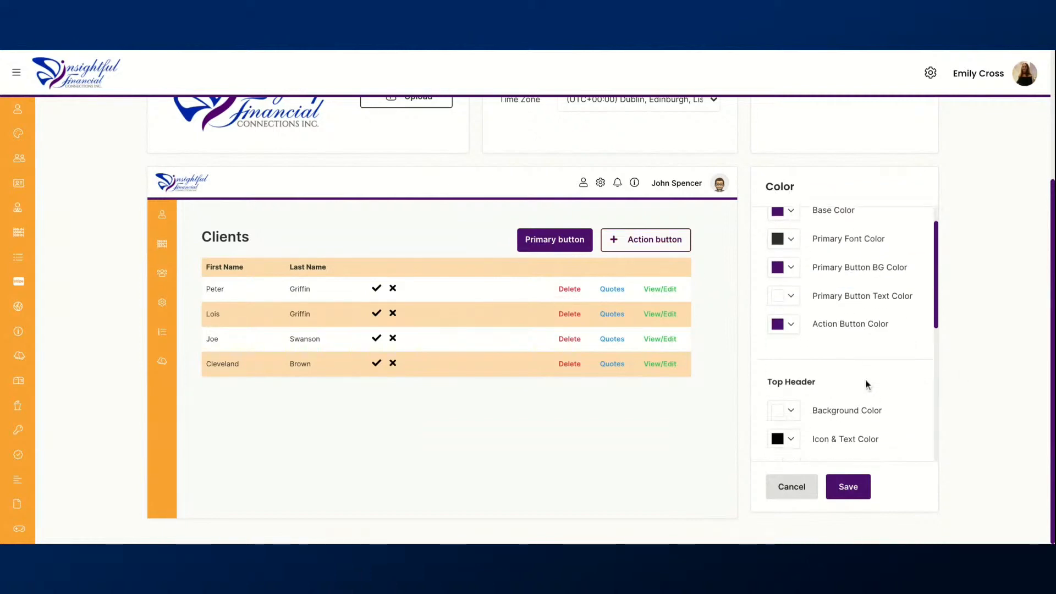
{"action": "left_click", "coordinate": [851, 487]}
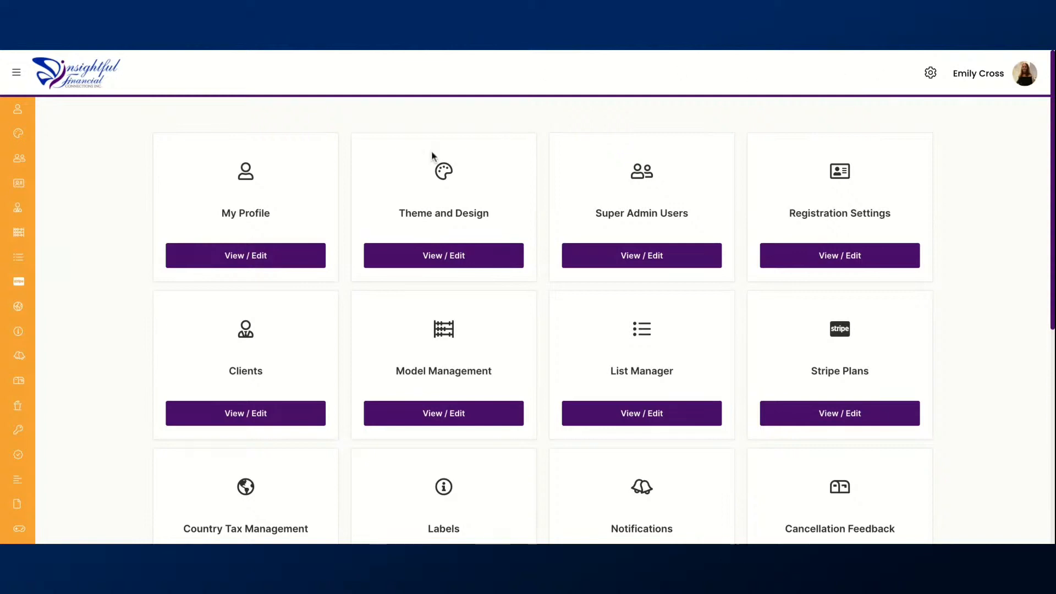
Reopen the Theme and Design settings and set the Side Menu Background Color to purple #511170
{"action": "left_click", "coordinate": [458, 256]}
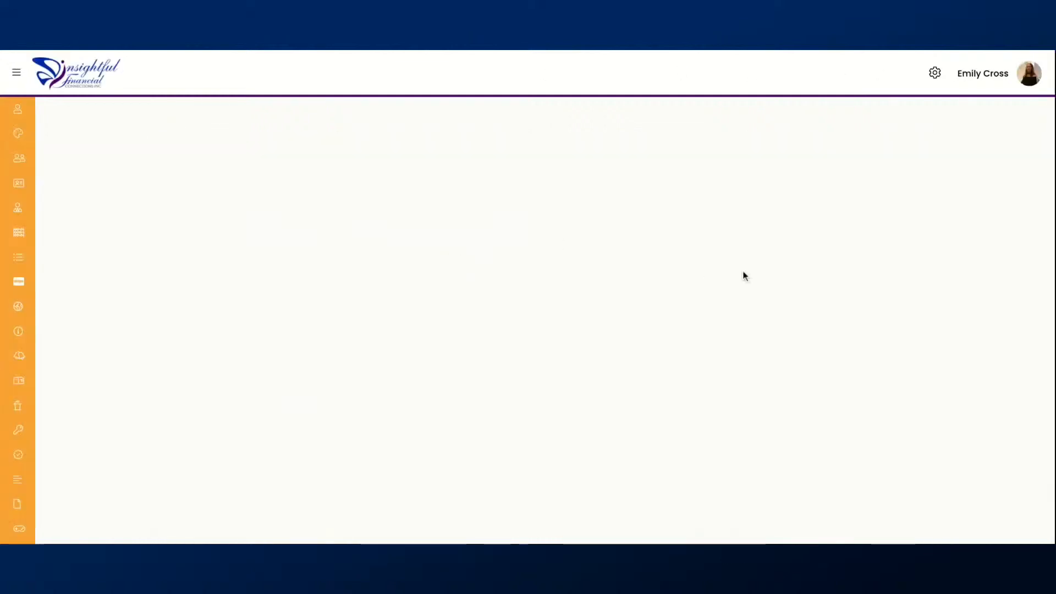
{"action": "scroll", "coordinate": [1007, 406], "scroll_direction": "down", "scroll_amount": 3}
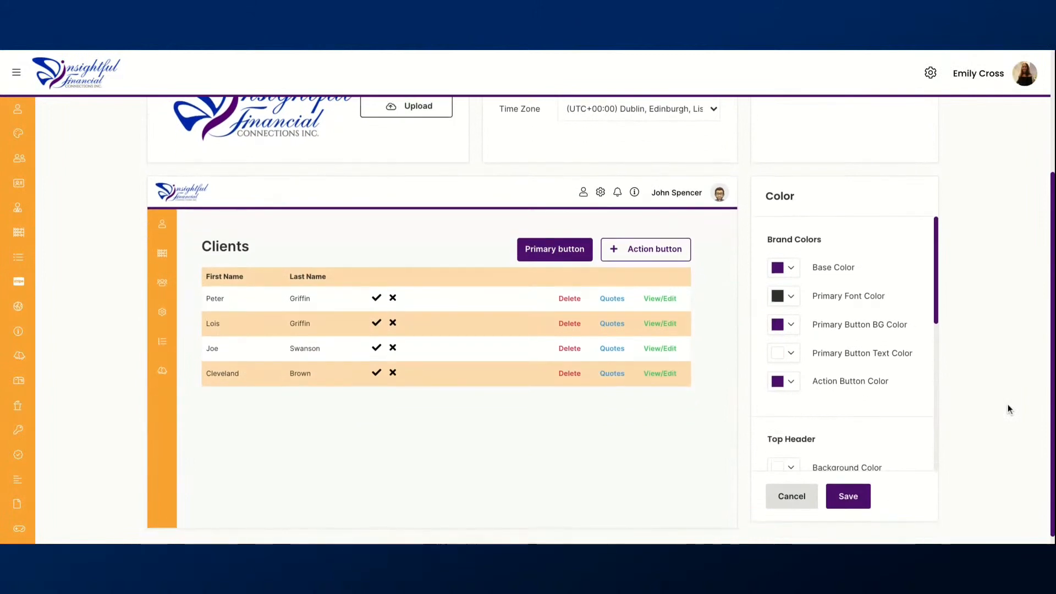
{"action": "scroll", "coordinate": [419, 440], "scroll_direction": "down", "scroll_amount": 1}
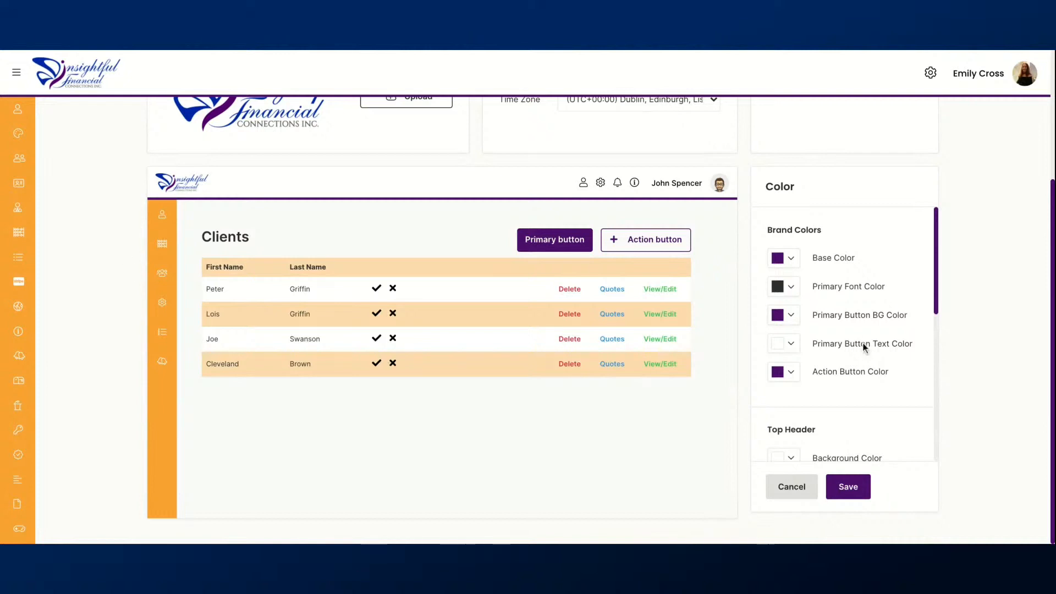
{"action": "scroll", "coordinate": [864, 347], "scroll_direction": "down", "scroll_amount": 2}
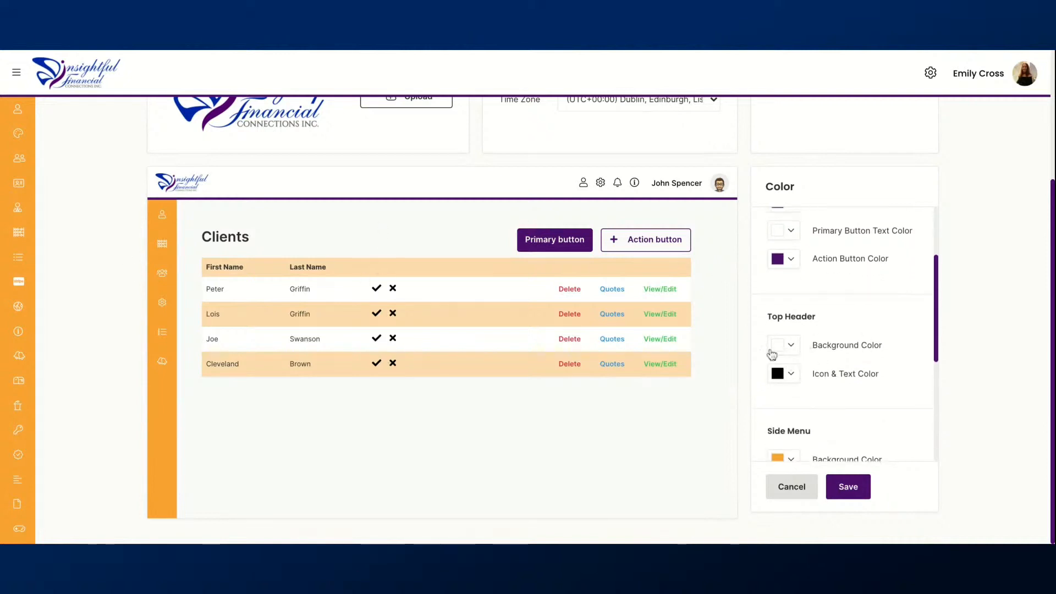
{"action": "scroll", "coordinate": [791, 361], "scroll_direction": "down", "scroll_amount": 1}
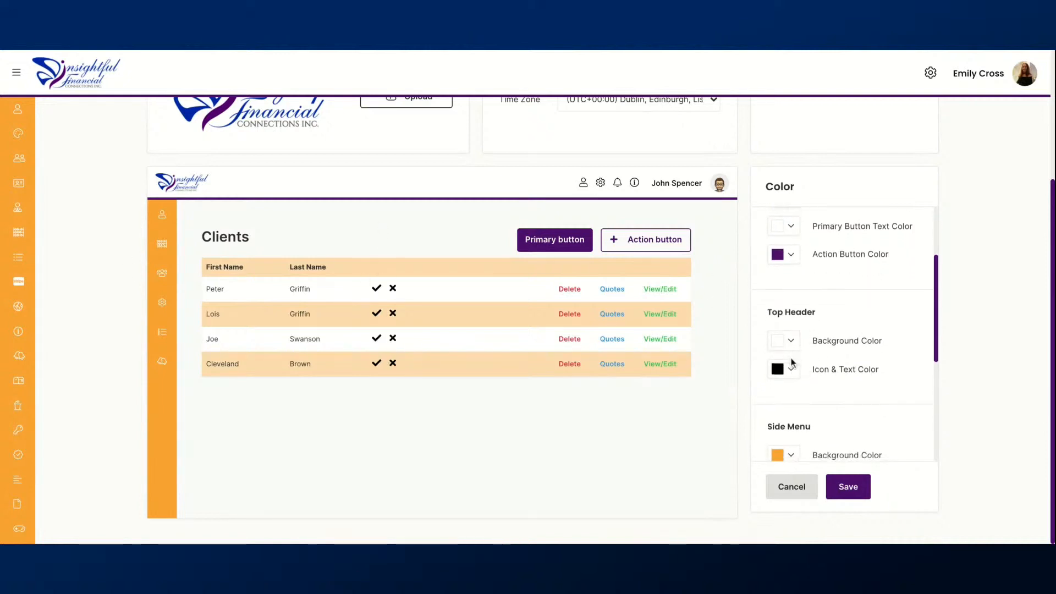
{"action": "scroll", "coordinate": [791, 361], "scroll_direction": "down", "scroll_amount": 1}
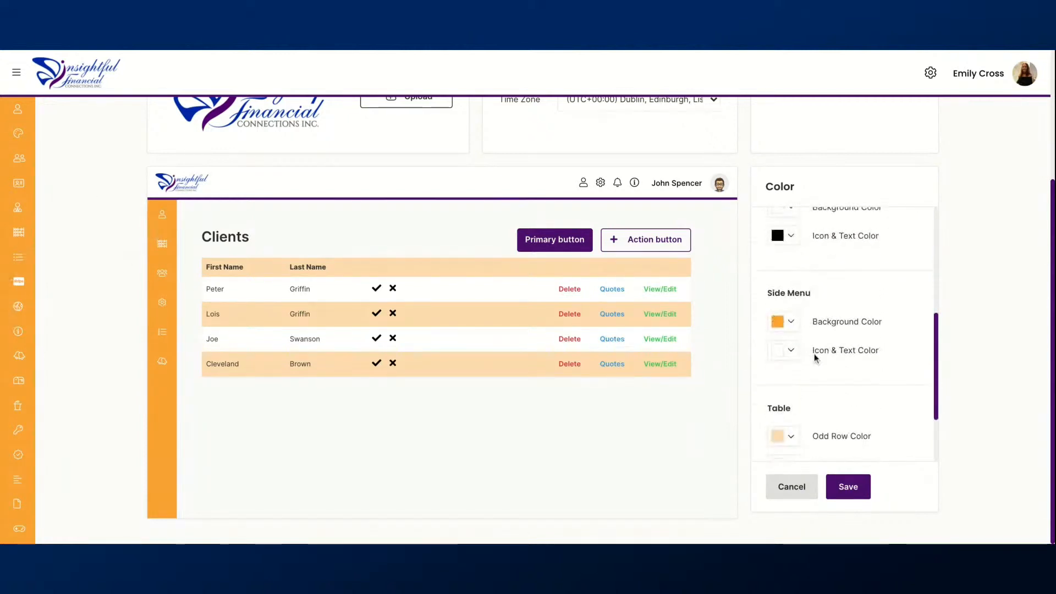
{"action": "left_click", "coordinate": [792, 325]}
{"action": "triple_click", "coordinate": [878, 278]}
{"action": "type", "text": "#511170"}
{"action": "left_click", "coordinate": [904, 312]}
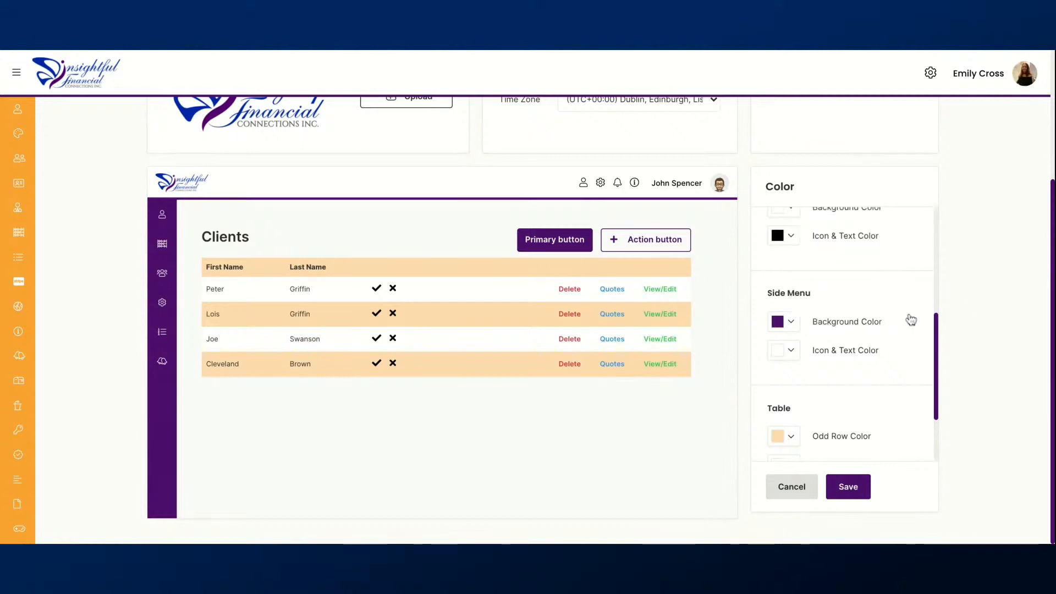
Try near-black #0a0a0a as the Side Menu Icon & Text Color and return it to white #ffffff
{"action": "left_click", "coordinate": [792, 351]}
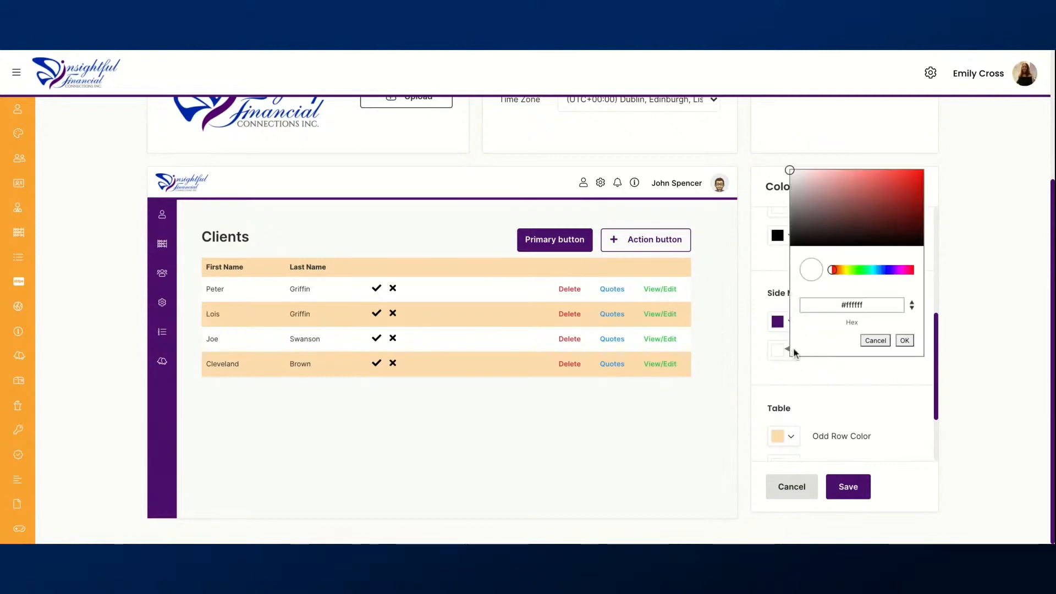
{"action": "left_click_drag", "start_coordinate": [792, 170], "coordinate": [796, 245]}
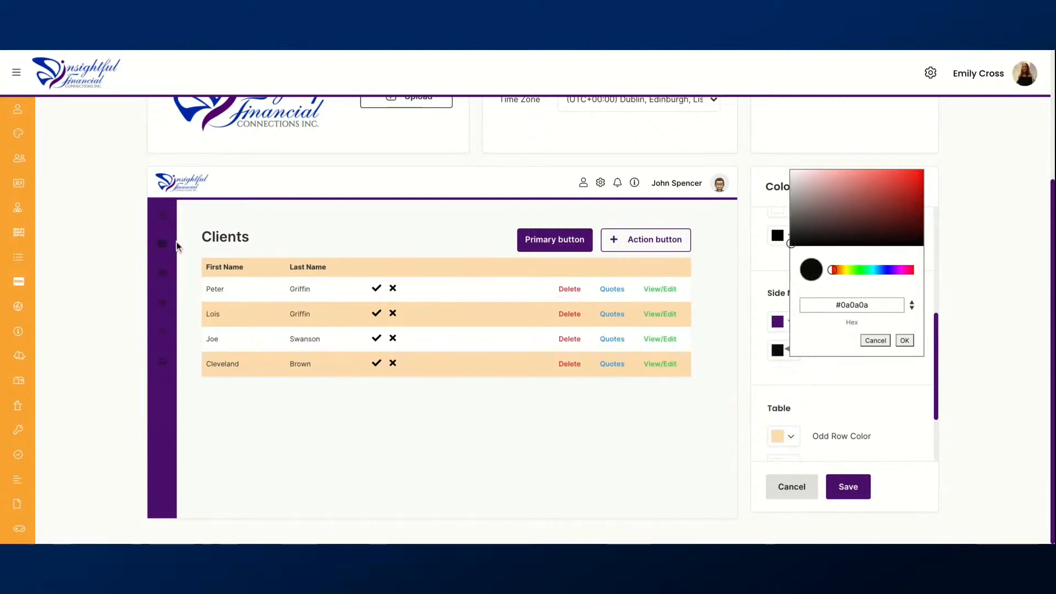
{"action": "left_click_drag", "start_coordinate": [805, 183], "coordinate": [790, 170]}
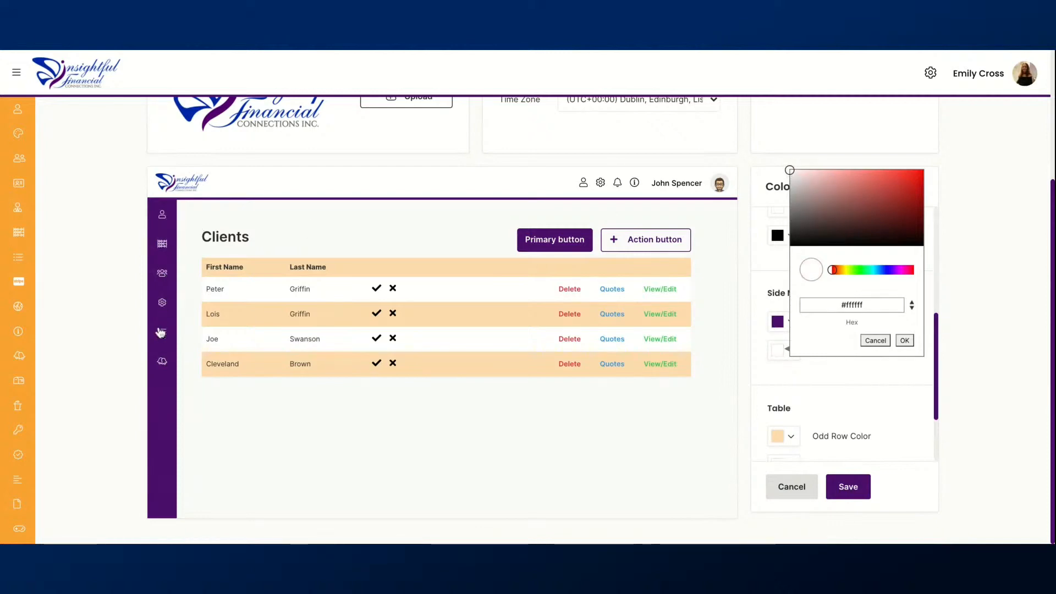
{"action": "left_click", "coordinate": [904, 341]}
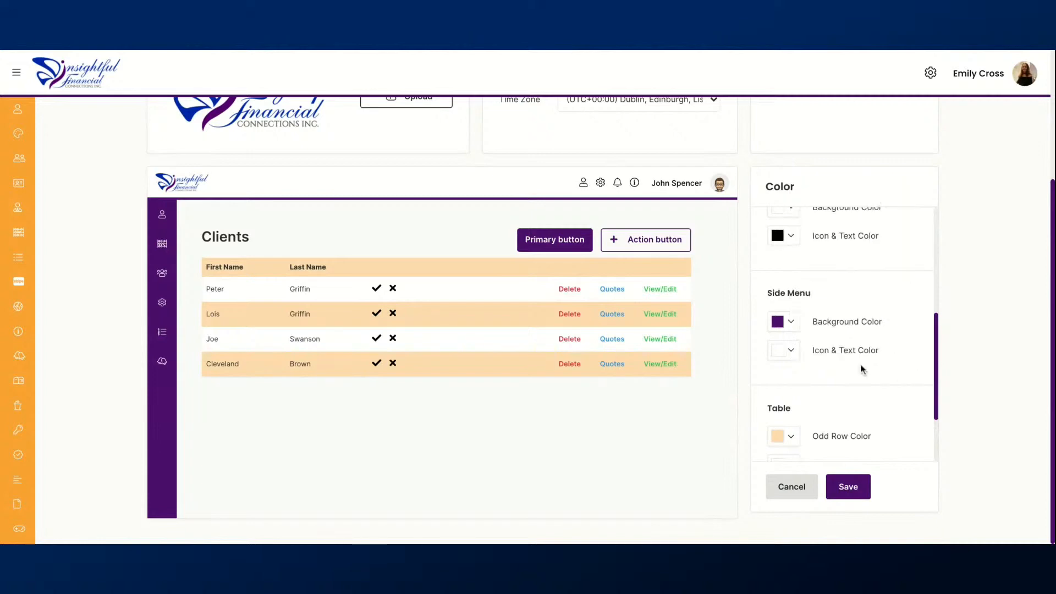
Save the theme and look over the Pricing Models list with the new side menu color
{"action": "scroll", "coordinate": [861, 369], "scroll_direction": "down", "scroll_amount": 2}
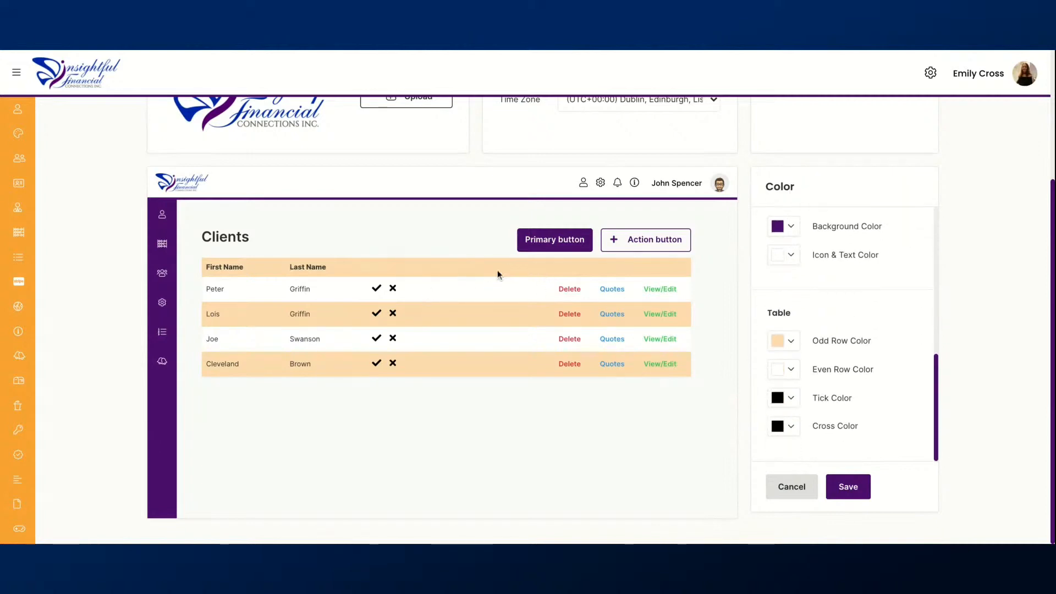
{"action": "left_click", "coordinate": [865, 485]}
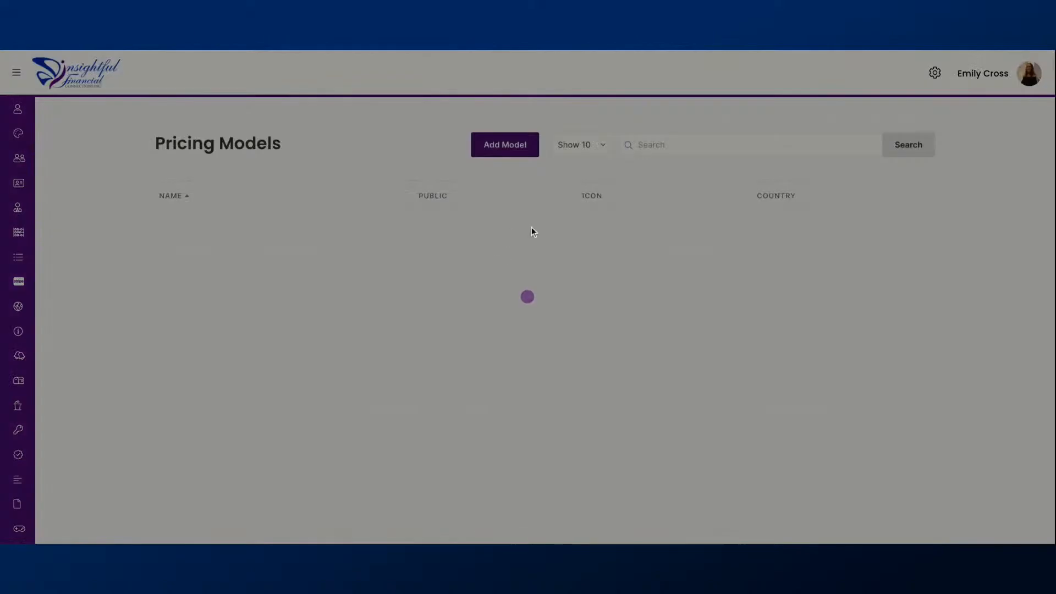
{"action": "scroll", "coordinate": [357, 331], "scroll_direction": "down", "scroll_amount": 2}
{"action": "scroll", "coordinate": [356, 331], "scroll_direction": "up", "scroll_amount": 3}
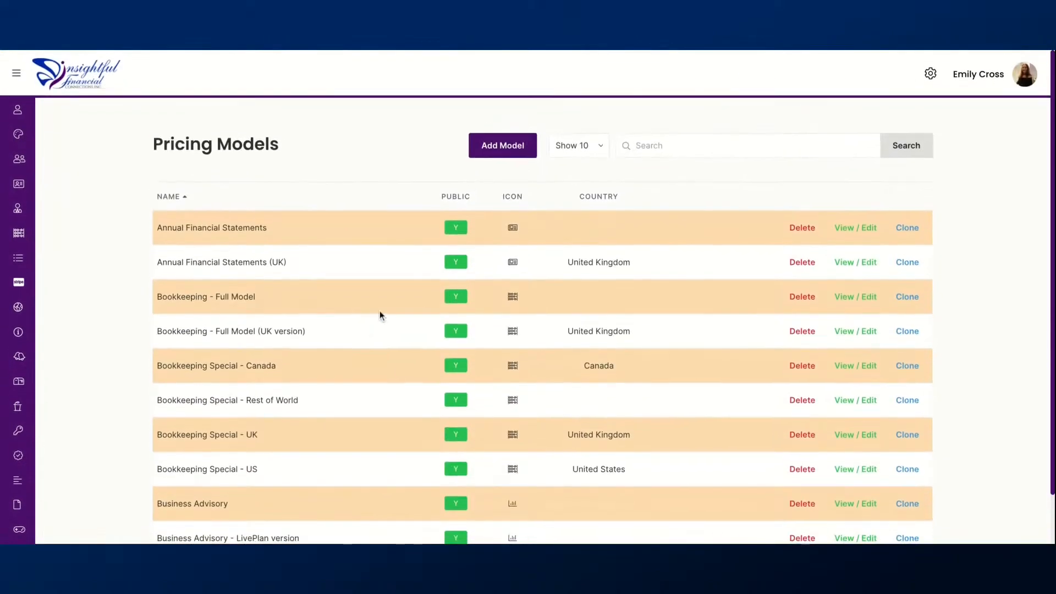
Reopen the Theme and Design settings and enter purple #511170 as the table's Odd Row Color
{"action": "left_click", "coordinate": [930, 80]}
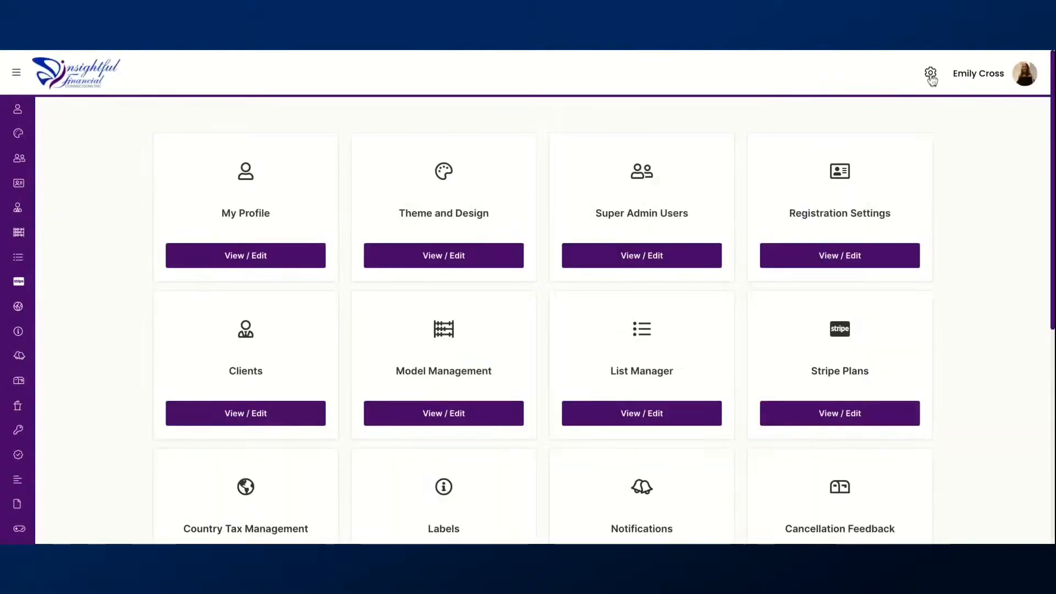
{"action": "left_click", "coordinate": [468, 258]}
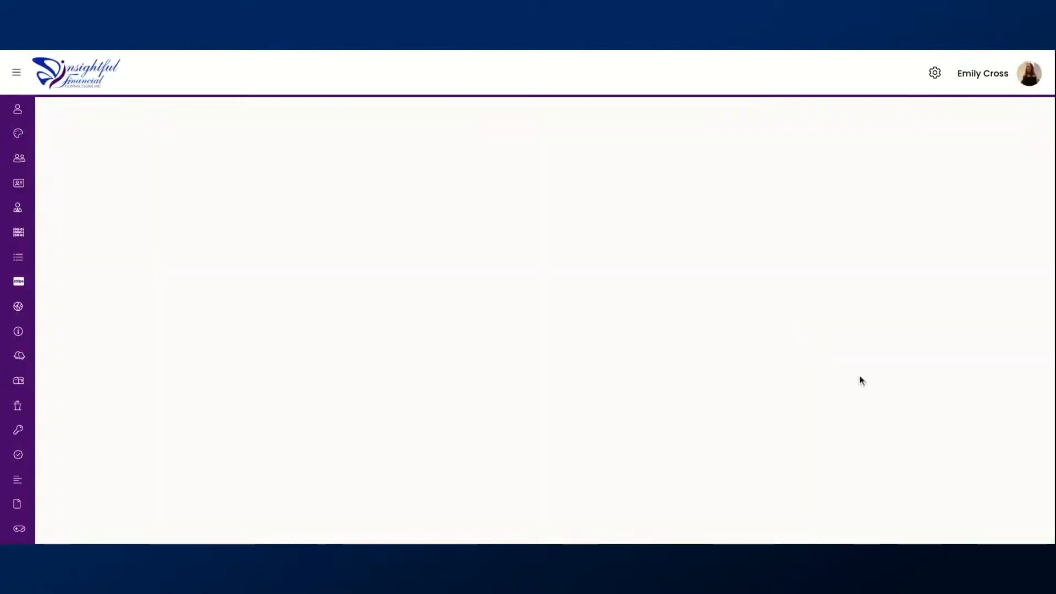
{"action": "scroll", "coordinate": [905, 435], "scroll_direction": "down", "scroll_amount": 2}
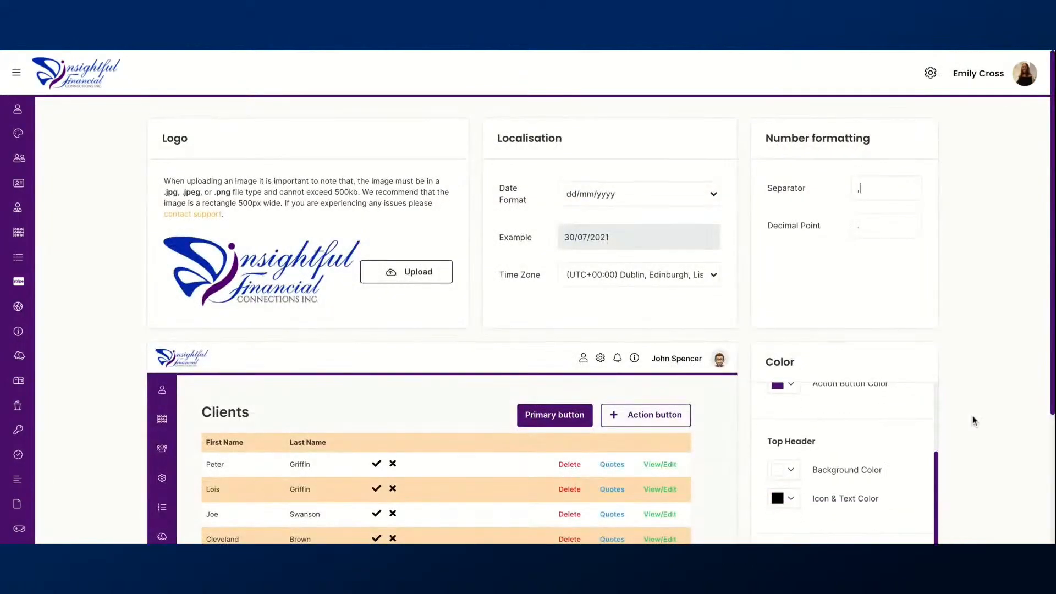
{"action": "scroll", "coordinate": [974, 420], "scroll_direction": "down", "scroll_amount": 3}
{"action": "scroll", "coordinate": [872, 396], "scroll_direction": "down", "scroll_amount": 3}
{"action": "scroll", "coordinate": [870, 391], "scroll_direction": "down", "scroll_amount": 1}
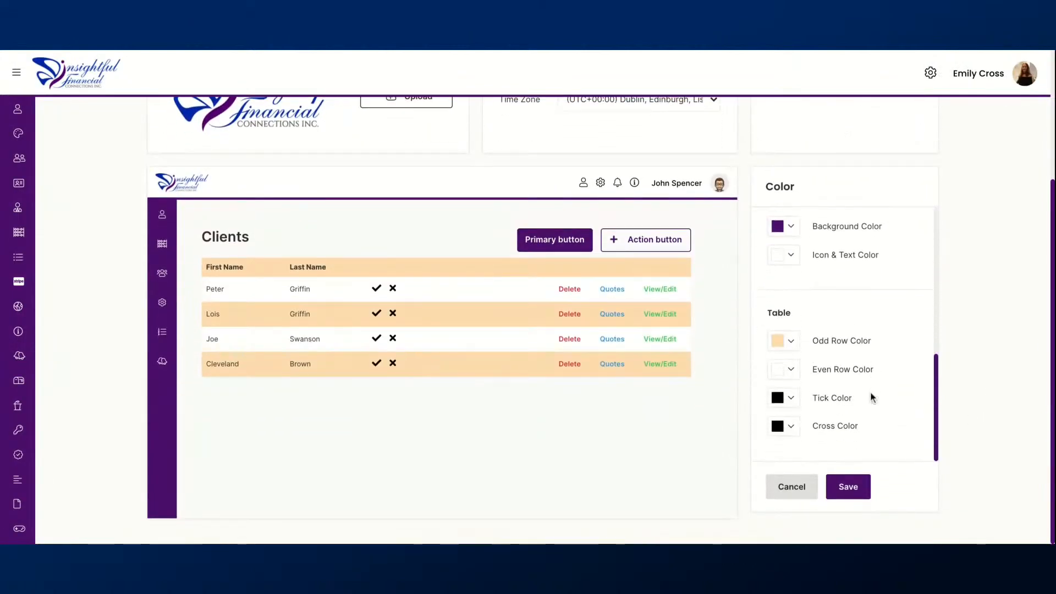
{"action": "left_click", "coordinate": [790, 340]}
{"action": "left_click_drag", "start_coordinate": [868, 293], "coordinate": [845, 294]}
{"action": "type", "text": "511170"}
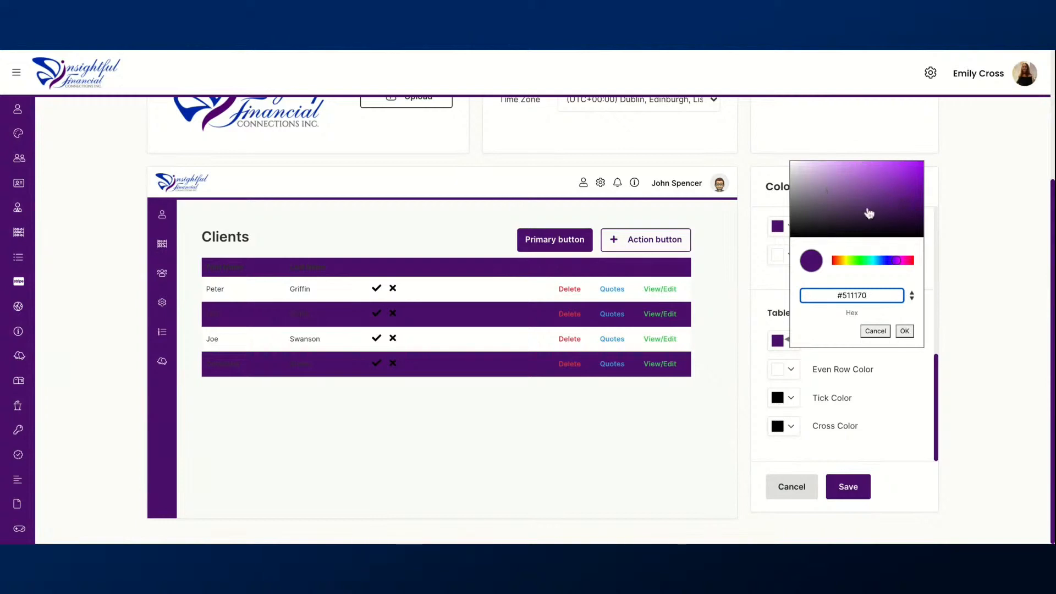
Lighten the table's Odd Row Color to pale lilac #d3b4e2 and review the theme preview
{"action": "left_click", "coordinate": [904, 204]}
{"action": "left_click_drag", "start_coordinate": [904, 204], "coordinate": [817, 169]}
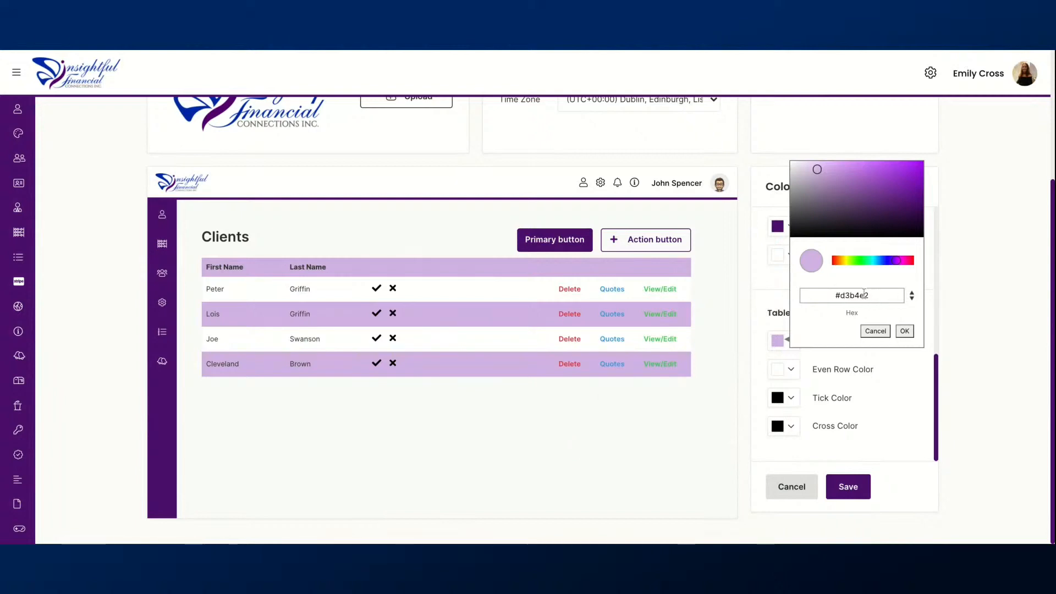
{"action": "left_click", "coordinate": [905, 332]}
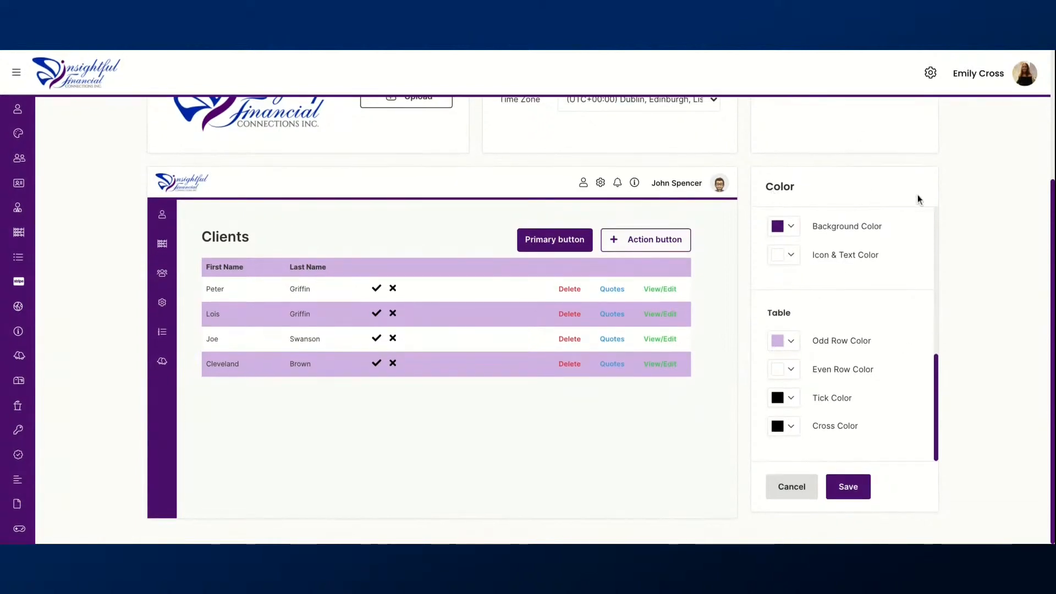
{"action": "scroll", "coordinate": [996, 188], "scroll_direction": "up", "scroll_amount": 3}
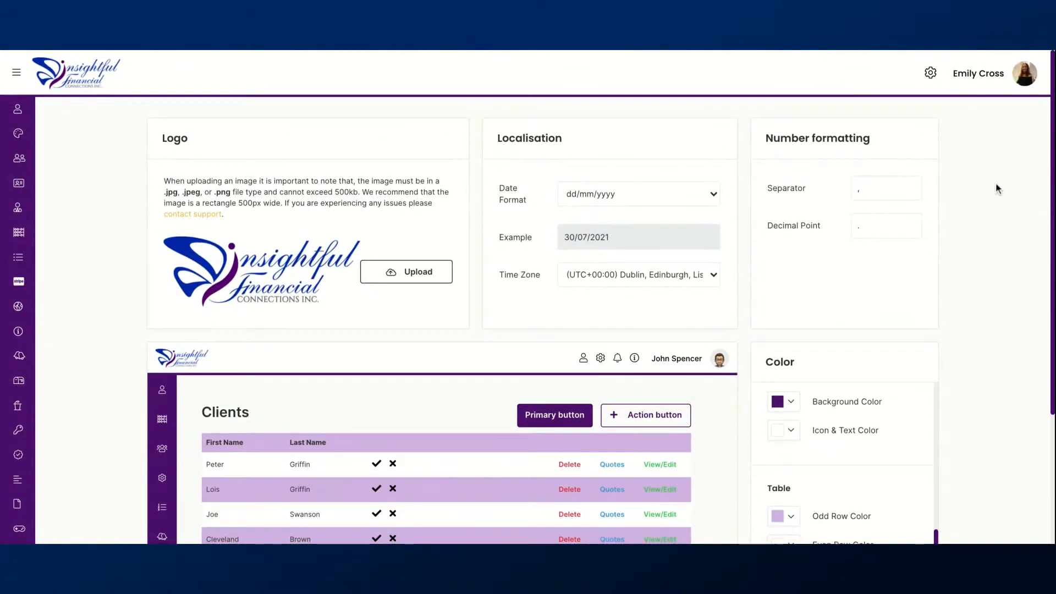
{"action": "scroll", "coordinate": [995, 188], "scroll_direction": "down", "scroll_amount": 3}
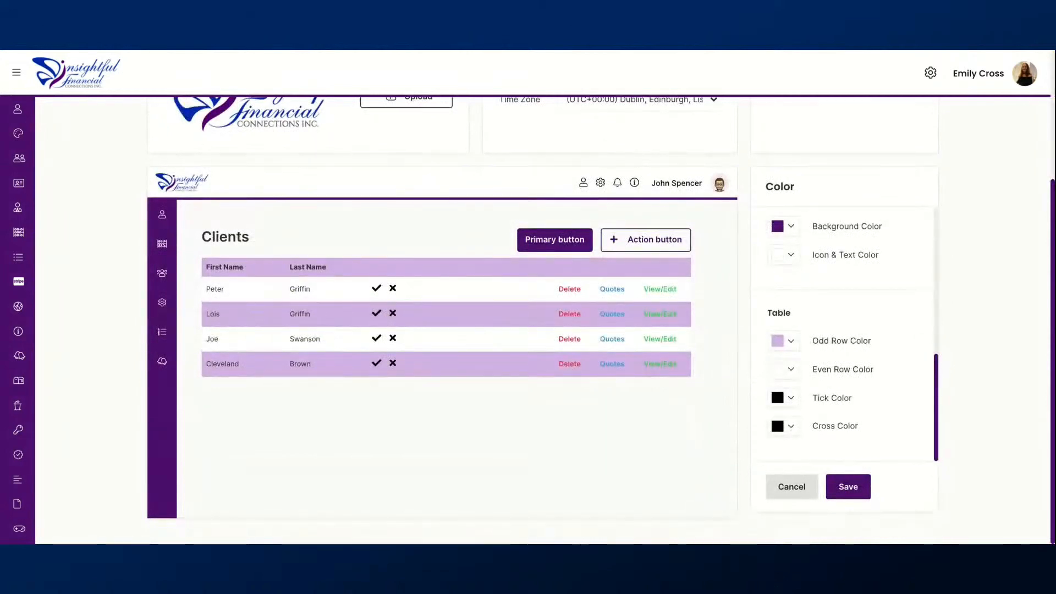
Return to the settings overview and open the Labels list
{"action": "left_click", "coordinate": [930, 73]}
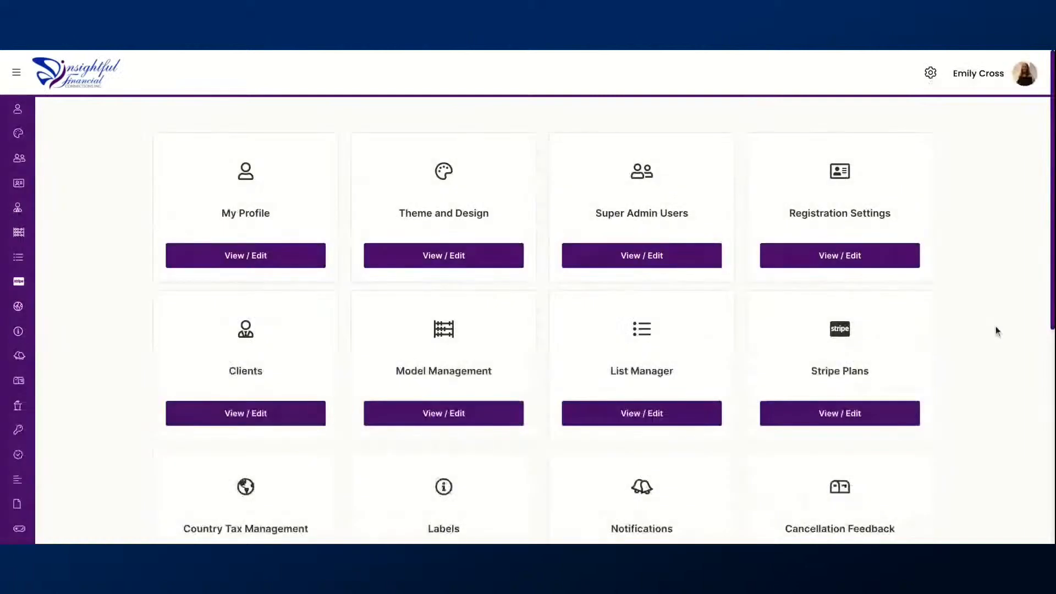
{"action": "scroll", "coordinate": [998, 330], "scroll_direction": "down", "scroll_amount": 1}
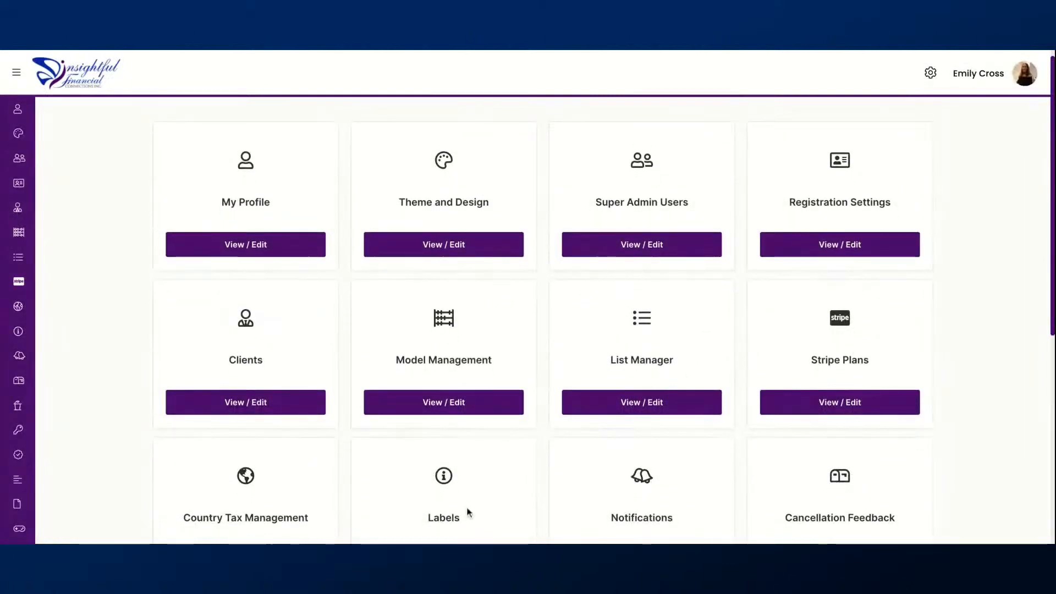
{"action": "scroll", "coordinate": [469, 513], "scroll_direction": "down", "scroll_amount": 1}
{"action": "scroll", "coordinate": [467, 511], "scroll_direction": "down", "scroll_amount": 4}
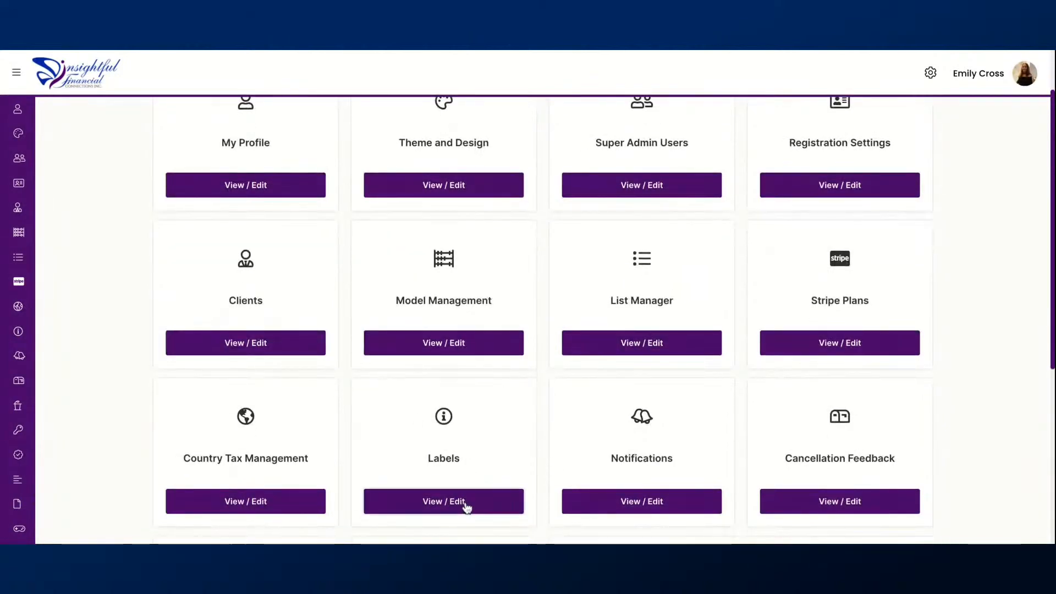
{"action": "left_click", "coordinate": [464, 504]}
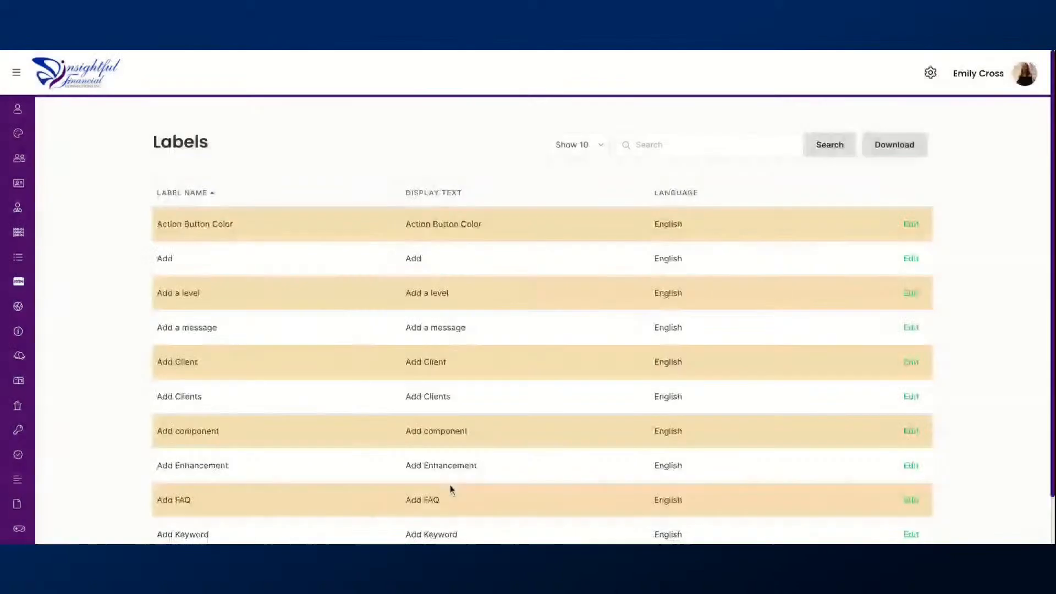
Look over the label names and display texts on the first page of the Labels list
{"action": "scroll", "coordinate": [106, 238], "scroll_direction": "down", "scroll_amount": 2}
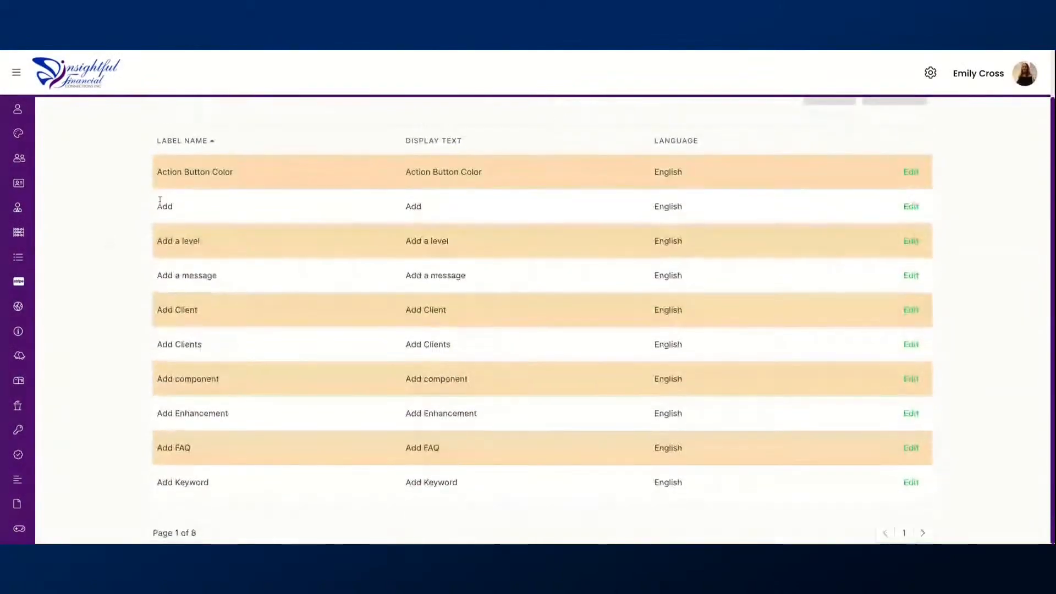
{"action": "scroll", "coordinate": [110, 209], "scroll_direction": "up", "scroll_amount": 2}
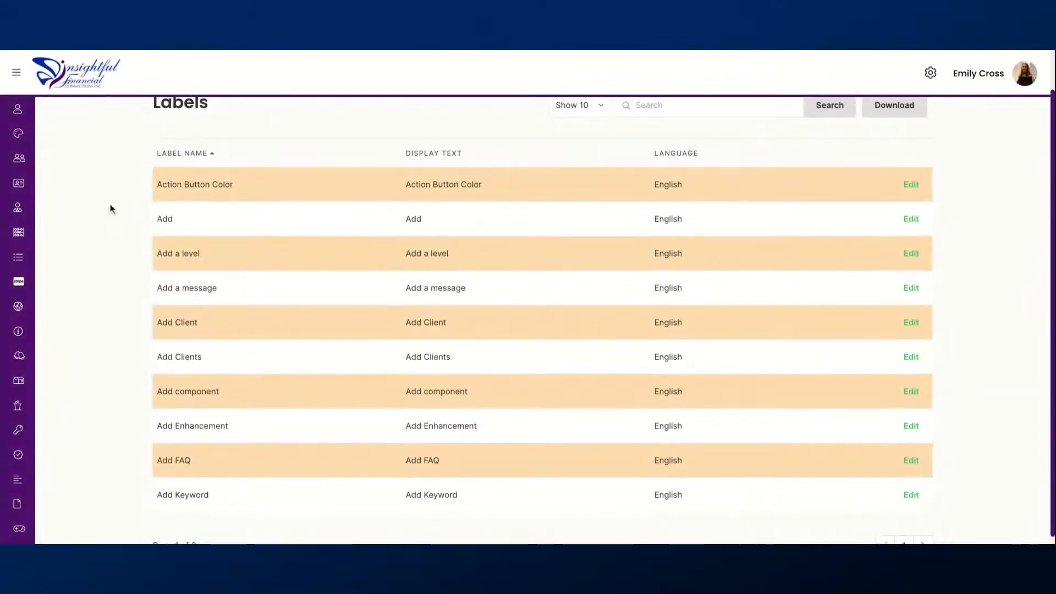
{"action": "scroll", "coordinate": [110, 209], "scroll_direction": "down", "scroll_amount": 2}
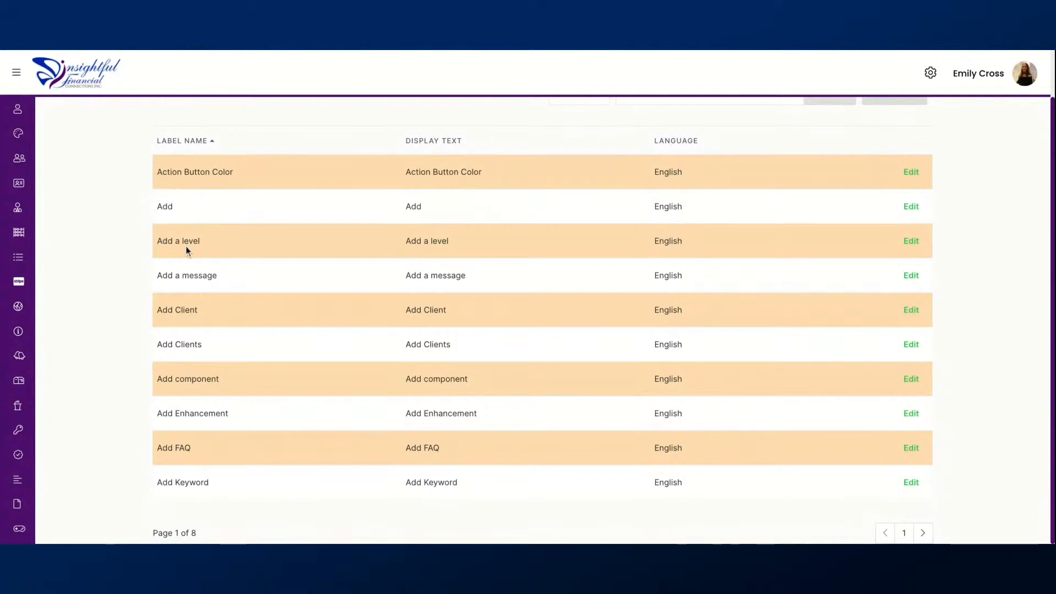
{"action": "triple_click", "coordinate": [159, 171]}
{"action": "left_click", "coordinate": [238, 179]}
Find the Base Color label on page 3 of the list, set its display text to Base Colour and save it
{"action": "left_click", "coordinate": [923, 533]}
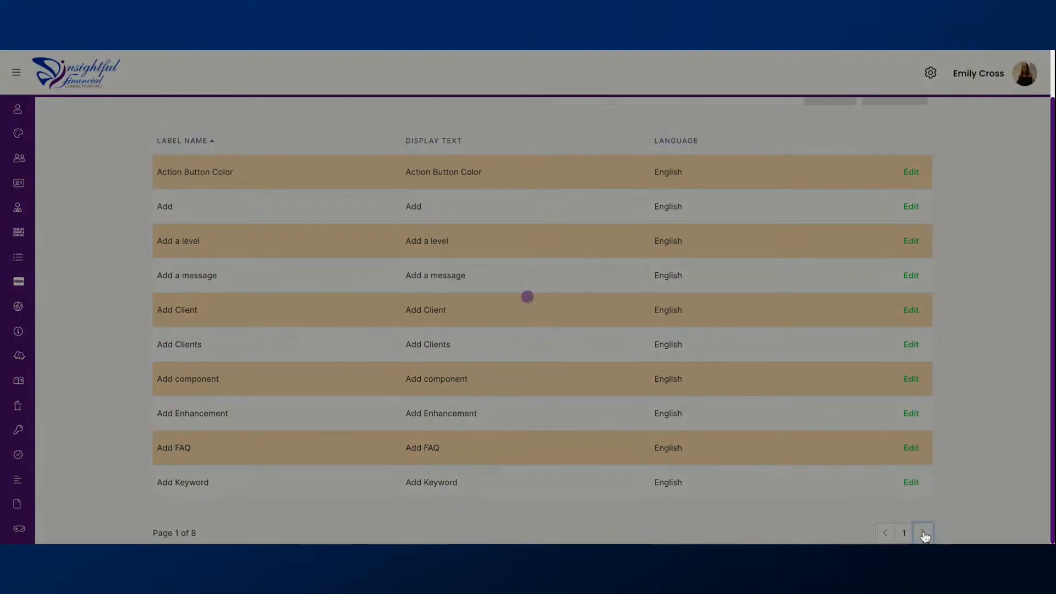
{"action": "scroll", "coordinate": [939, 425], "scroll_direction": "down", "scroll_amount": 1}
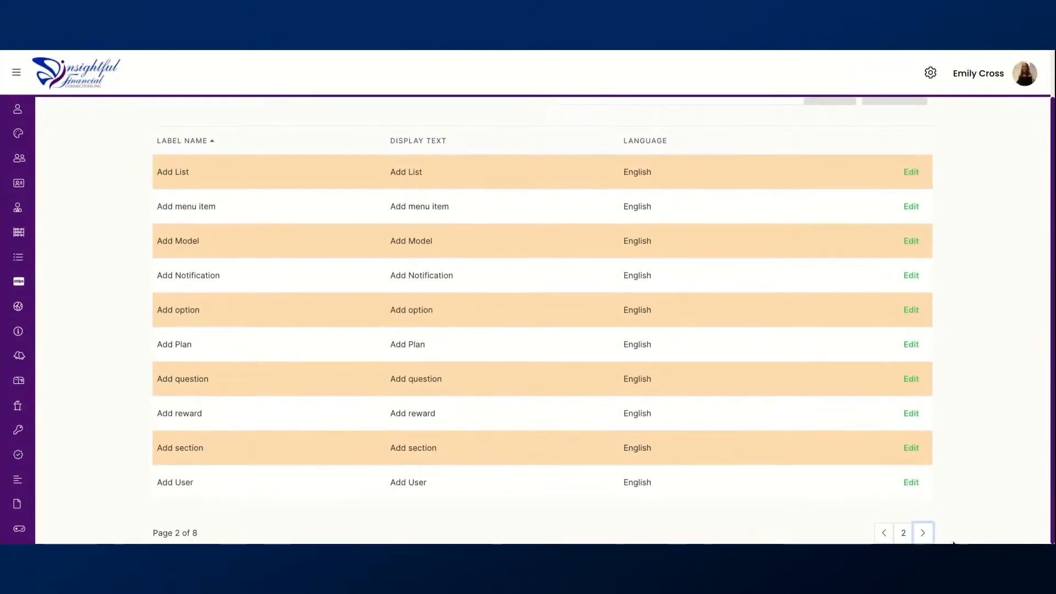
{"action": "left_click", "coordinate": [924, 534]}
{"action": "scroll", "coordinate": [507, 377], "scroll_direction": "down", "scroll_amount": 1}
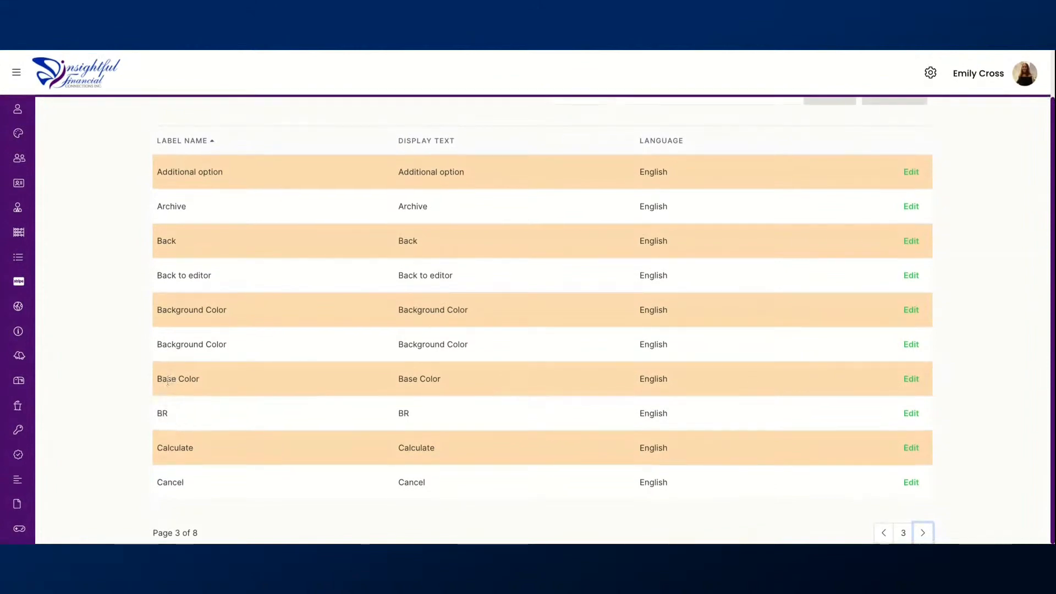
{"action": "left_click", "coordinate": [913, 381]}
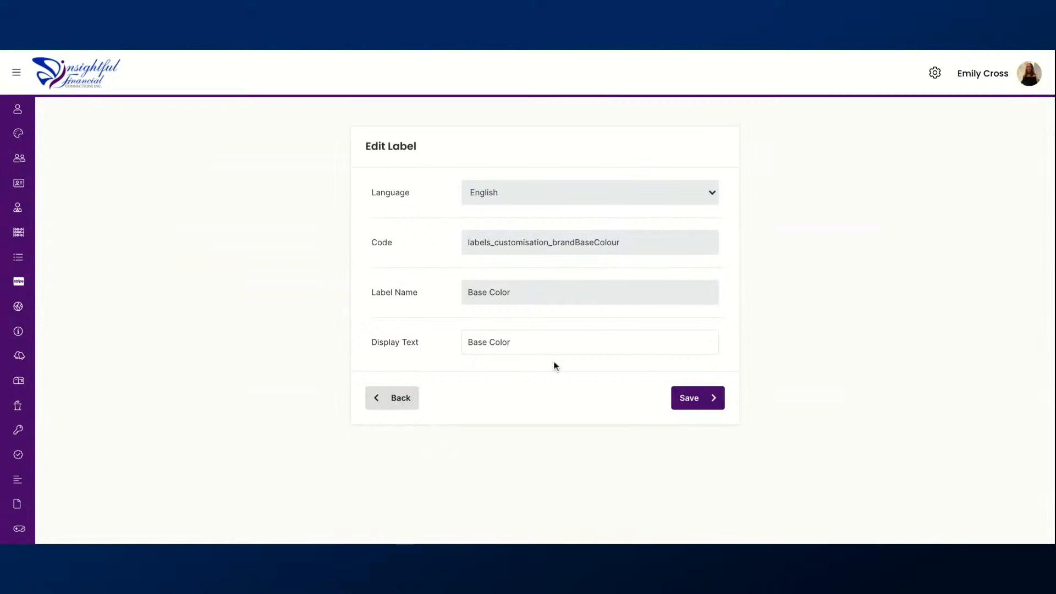
{"action": "type", "text": "u"}
{"action": "left_click", "coordinate": [694, 403]}
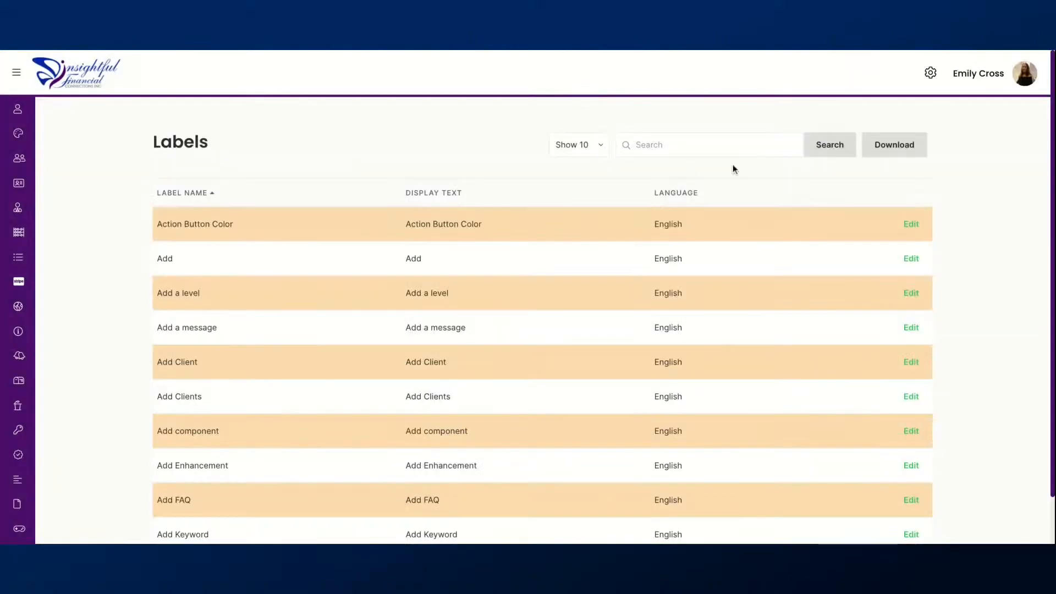
Reopen the Theme and Design settings and check the wording of the base colour label under Brand Colors
{"action": "left_click", "coordinate": [931, 73]}
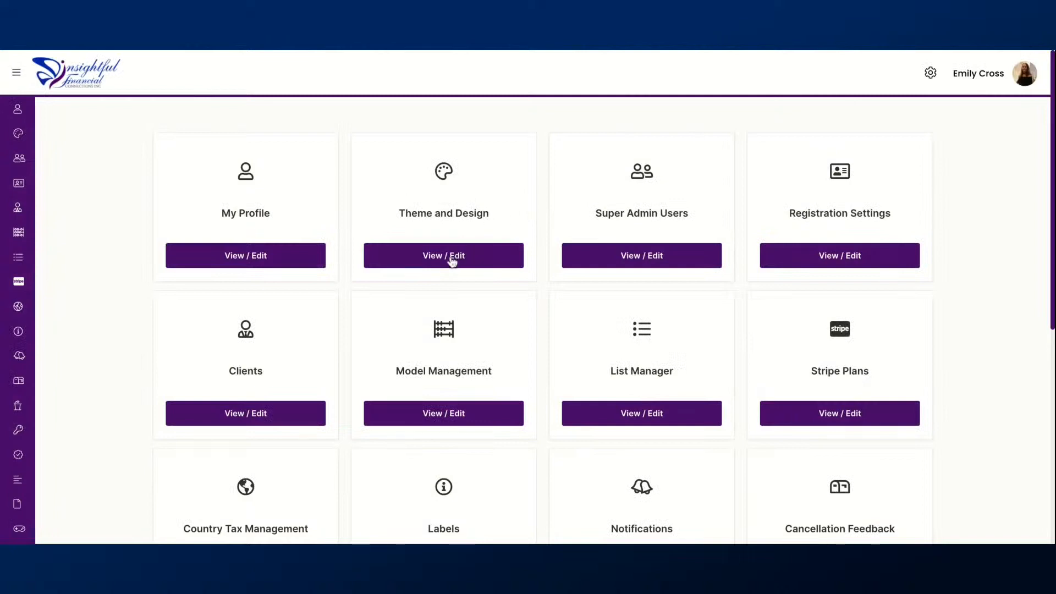
{"action": "left_click", "coordinate": [439, 259]}
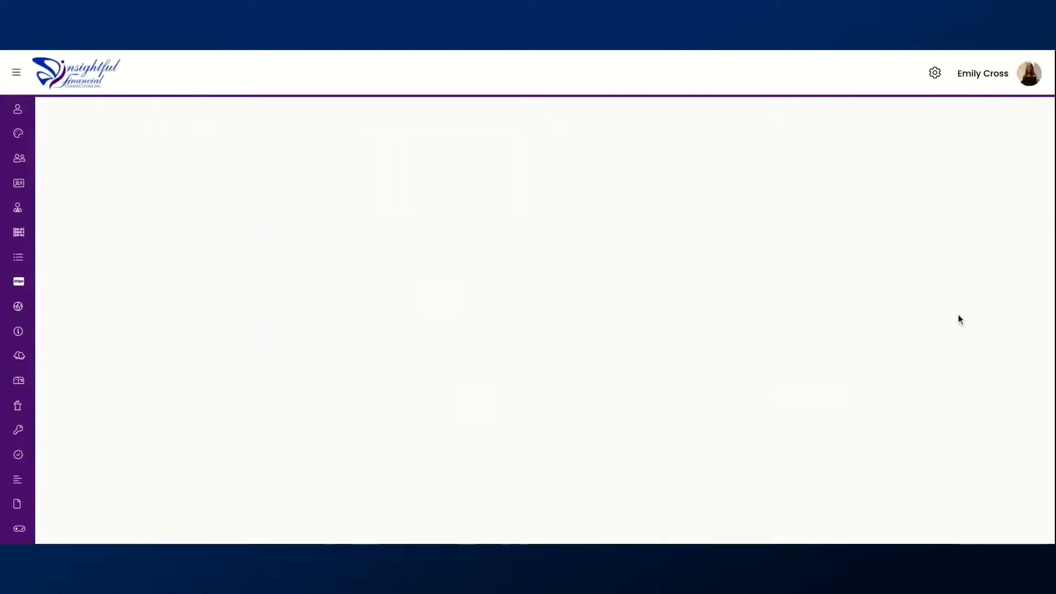
{"action": "scroll", "coordinate": [938, 389], "scroll_direction": "down", "scroll_amount": 3}
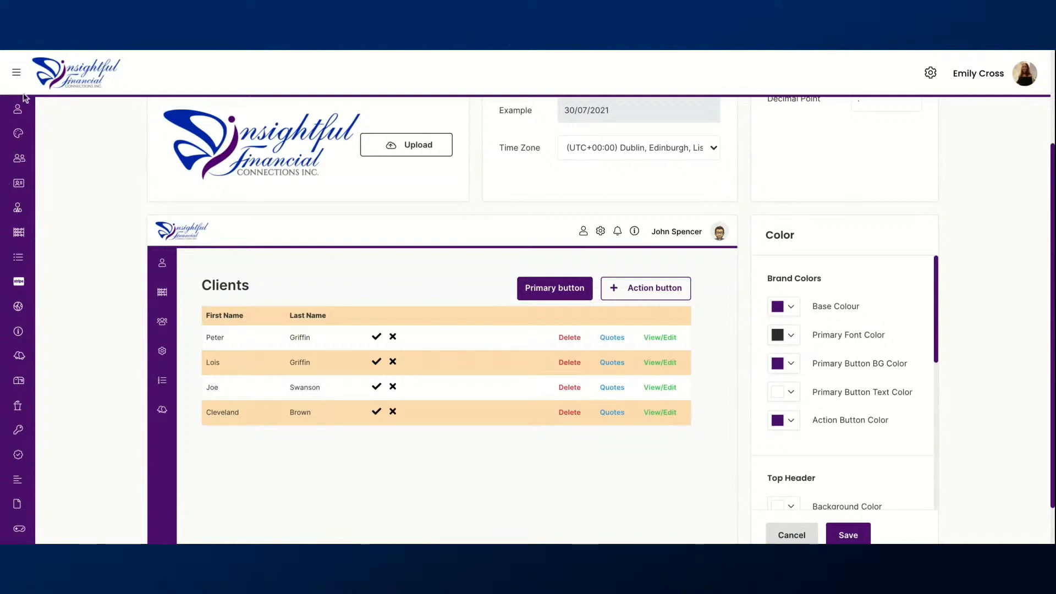
Sign out and sign back in with the saved email and password of the demo account
{"action": "left_click", "coordinate": [1025, 81]}
{"action": "left_click", "coordinate": [1014, 109]}
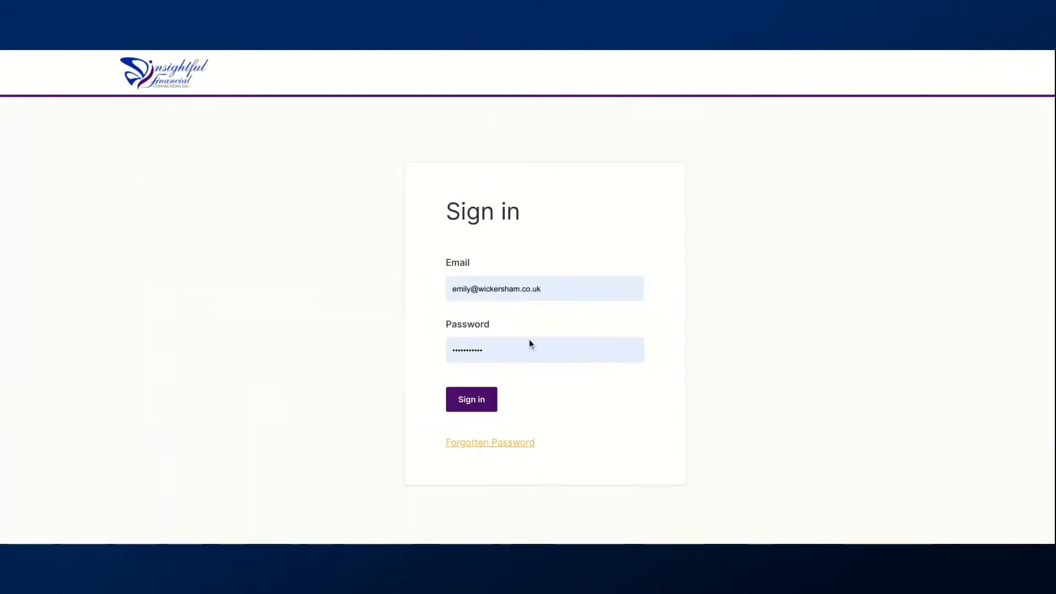
{"action": "left_click", "coordinate": [573, 292]}
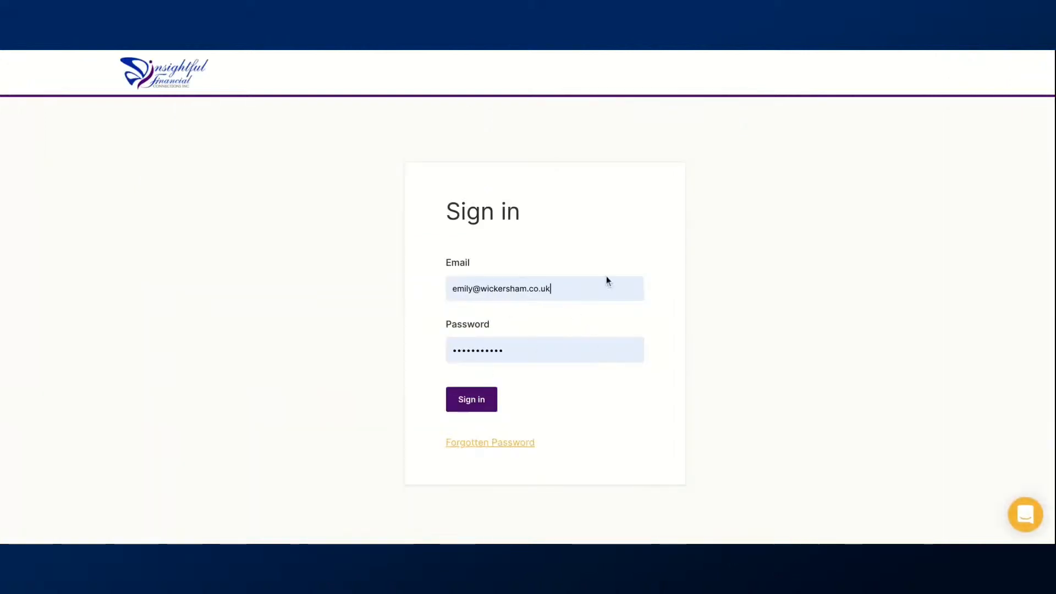
{"action": "left_click", "coordinate": [564, 90]}
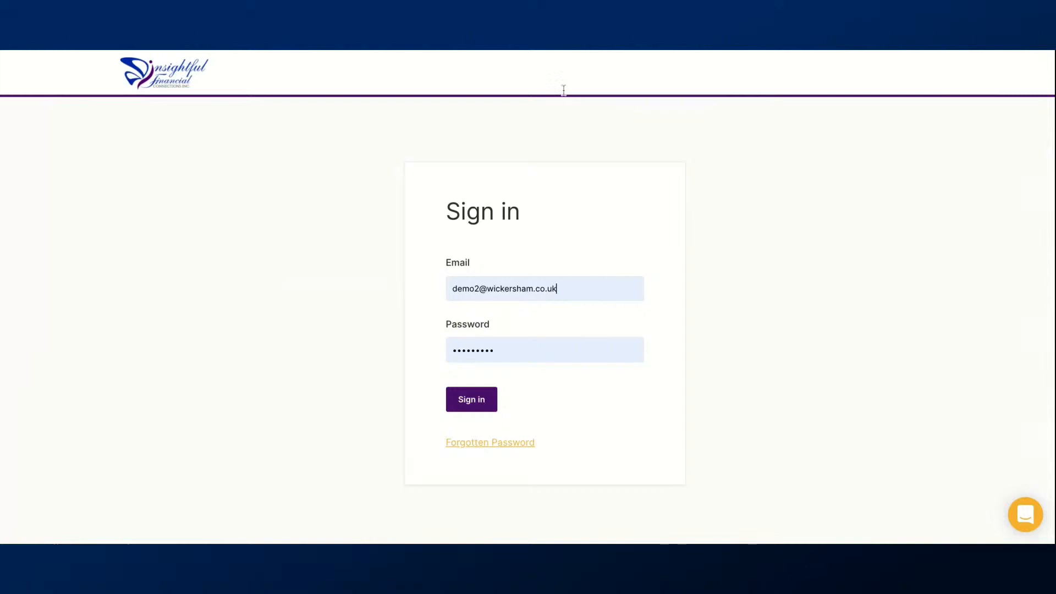
{"action": "left_click", "coordinate": [474, 408]}
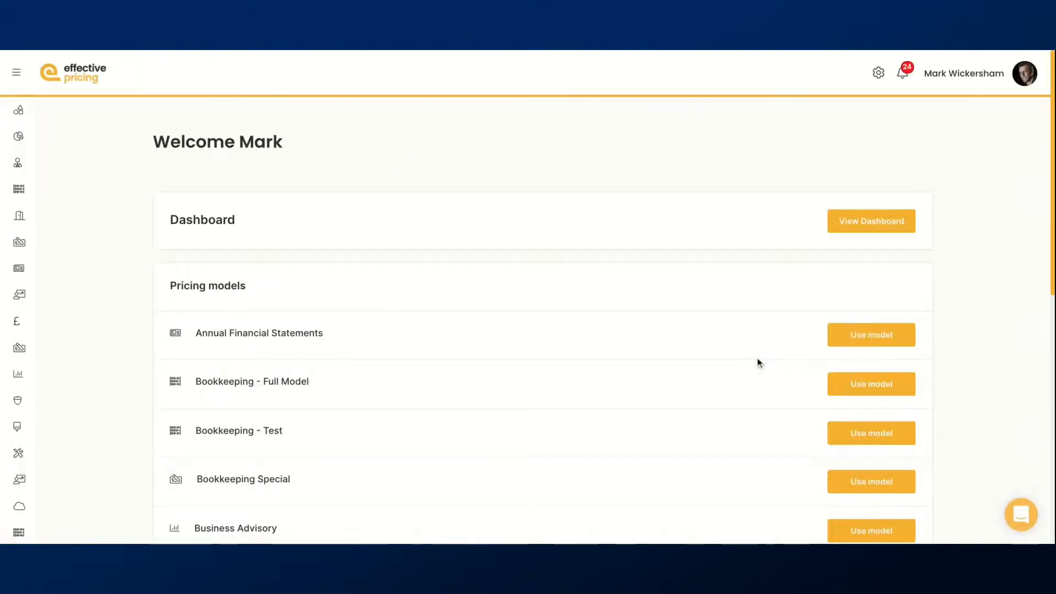
Open the Menu Manager, show the side menu's names and move the Bookkeeping - Full Model item below Business Start Up
{"action": "left_click", "coordinate": [879, 74]}
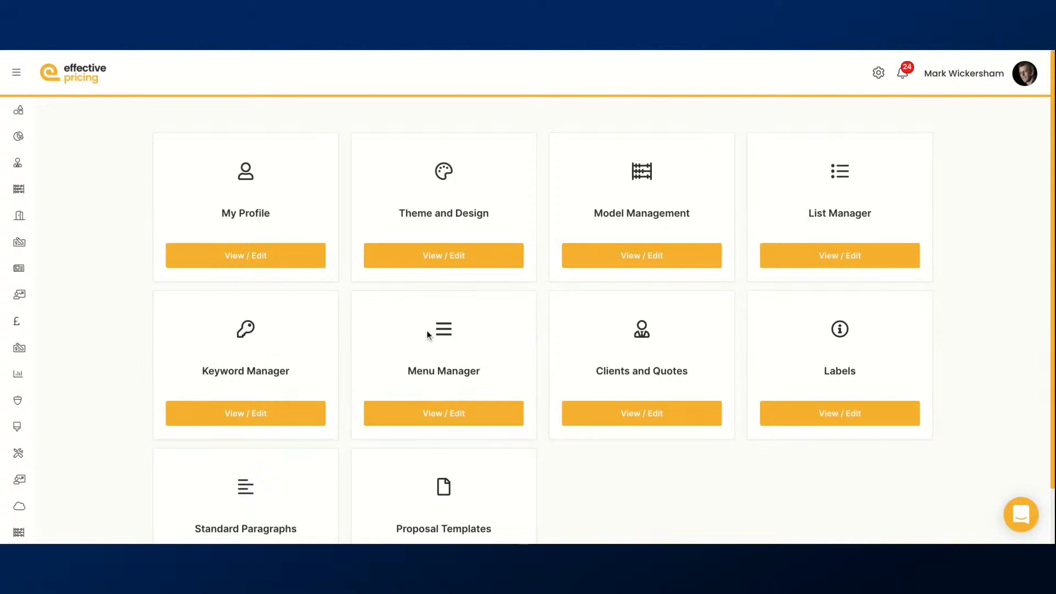
{"action": "left_click", "coordinate": [448, 423]}
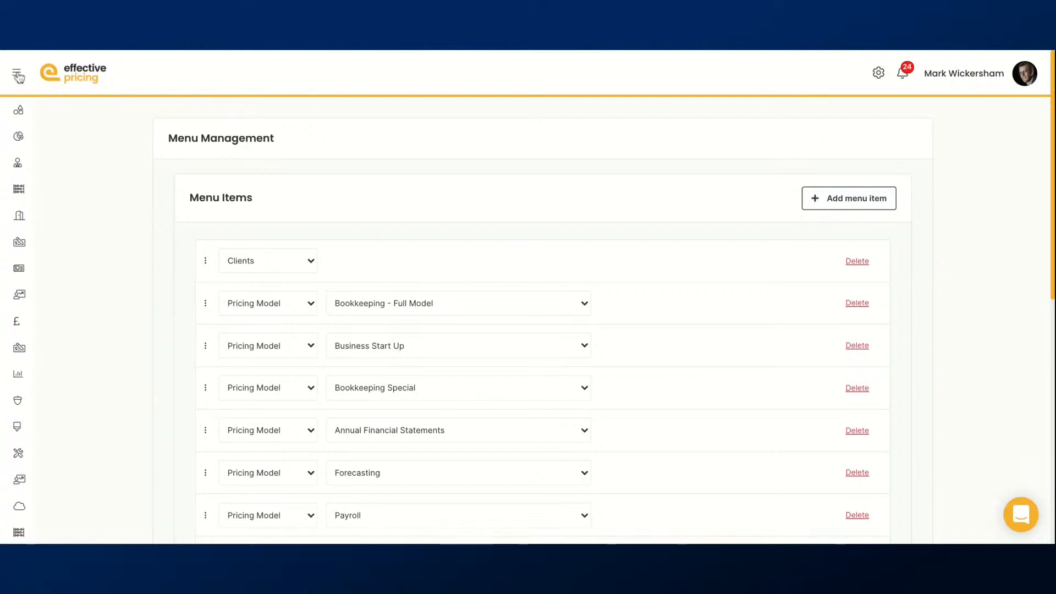
{"action": "mouse_move", "coordinate": [71, 118]}
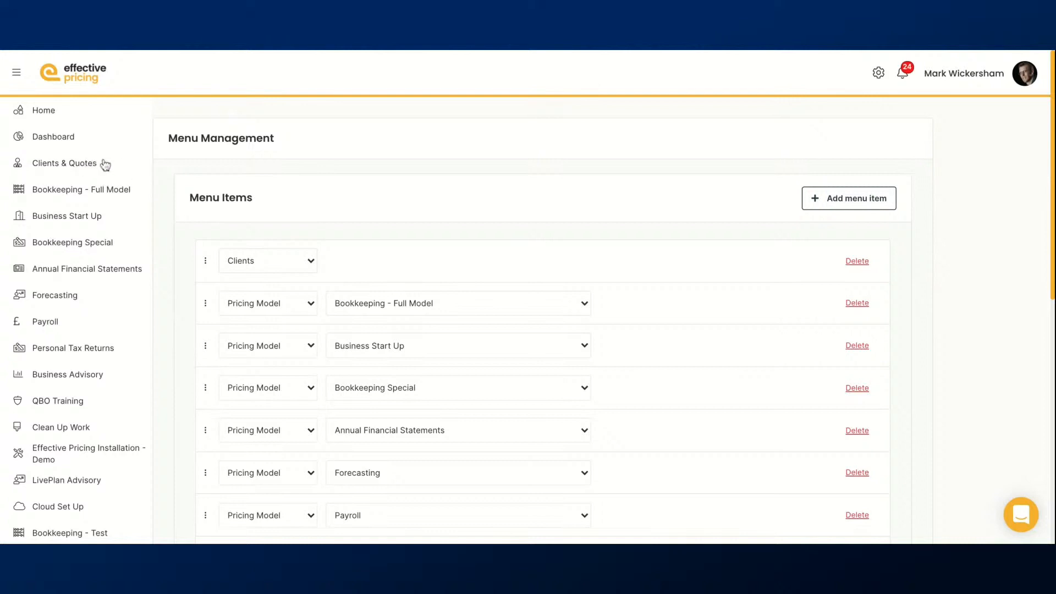
{"action": "scroll", "coordinate": [366, 260], "scroll_direction": "down", "scroll_amount": 1}
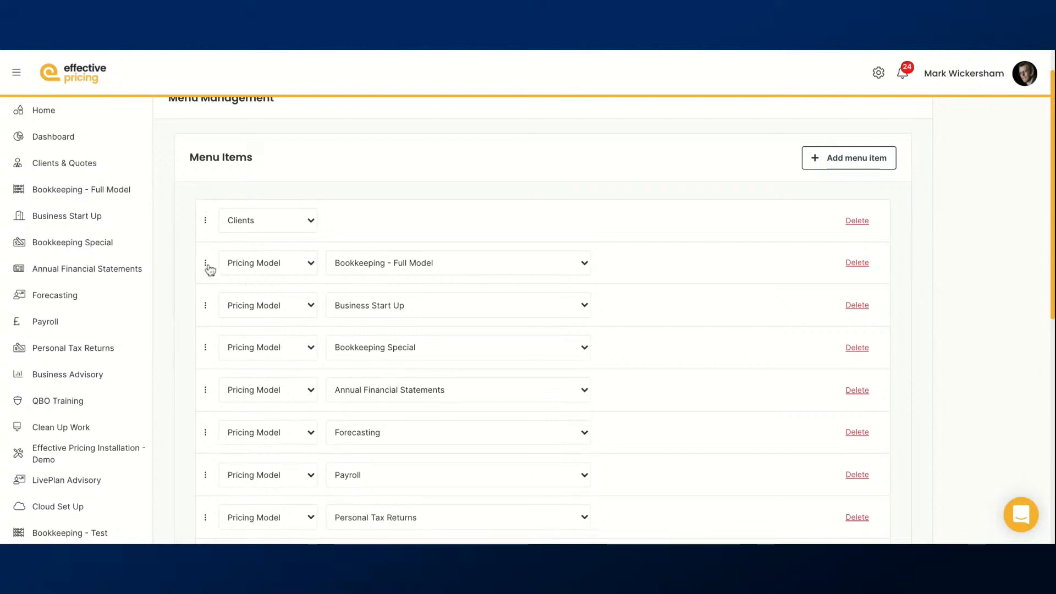
{"action": "left_click_drag", "start_coordinate": [207, 266], "coordinate": [206, 273]}
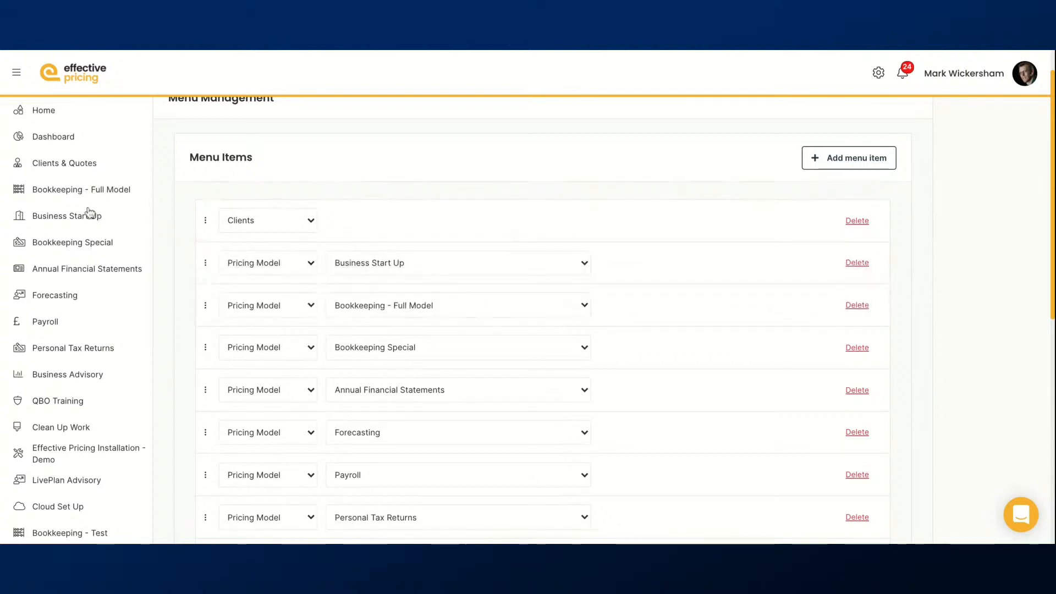
{"action": "scroll", "coordinate": [56, 230], "scroll_direction": "up", "scroll_amount": 1}
{"action": "scroll", "coordinate": [82, 189], "scroll_direction": "down", "scroll_amount": 2}
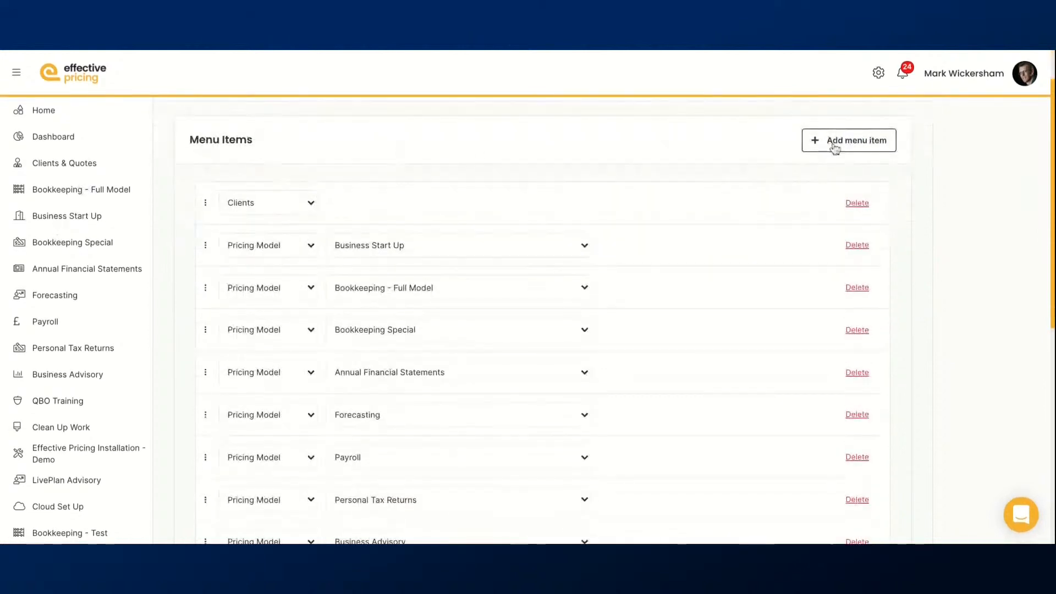
{"action": "scroll", "coordinate": [751, 156], "scroll_direction": "down", "scroll_amount": 2}
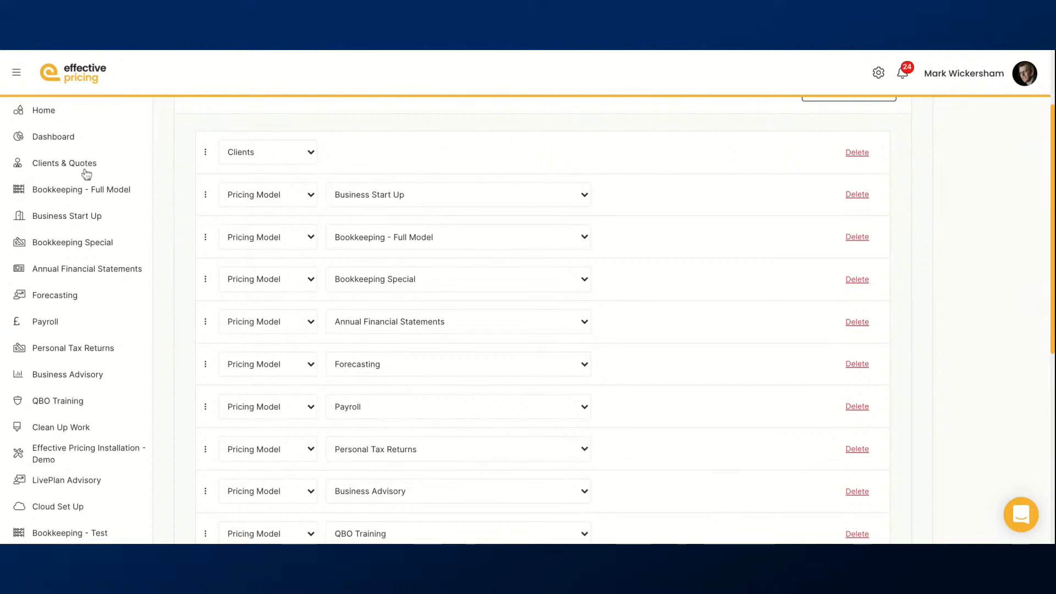
Open the Cloud Set Up model from Model Management for editing and compare its name with the expanded side menu
{"action": "left_click", "coordinate": [880, 81]}
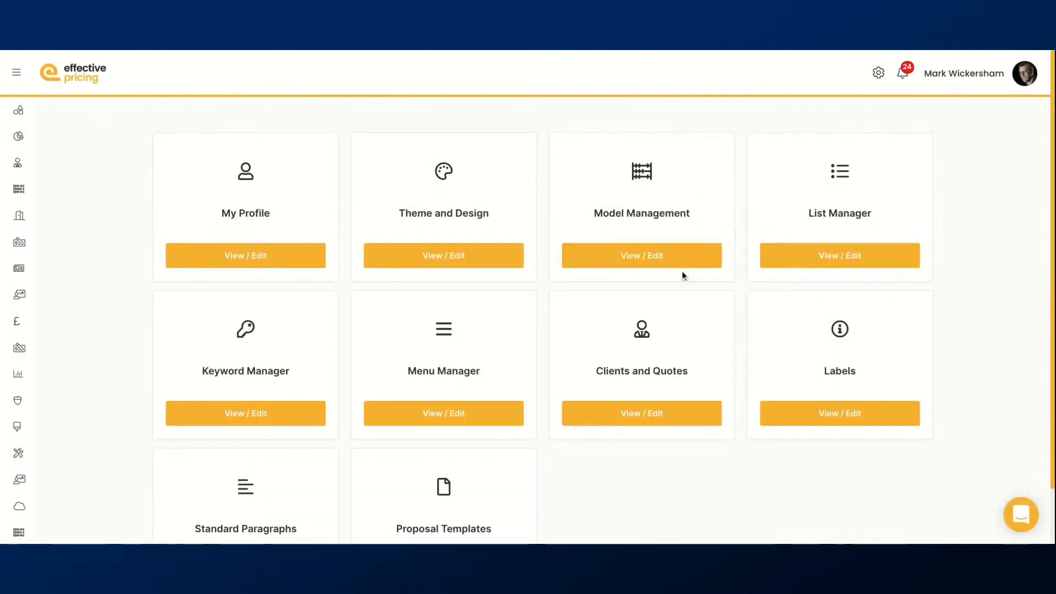
{"action": "left_click", "coordinate": [657, 258]}
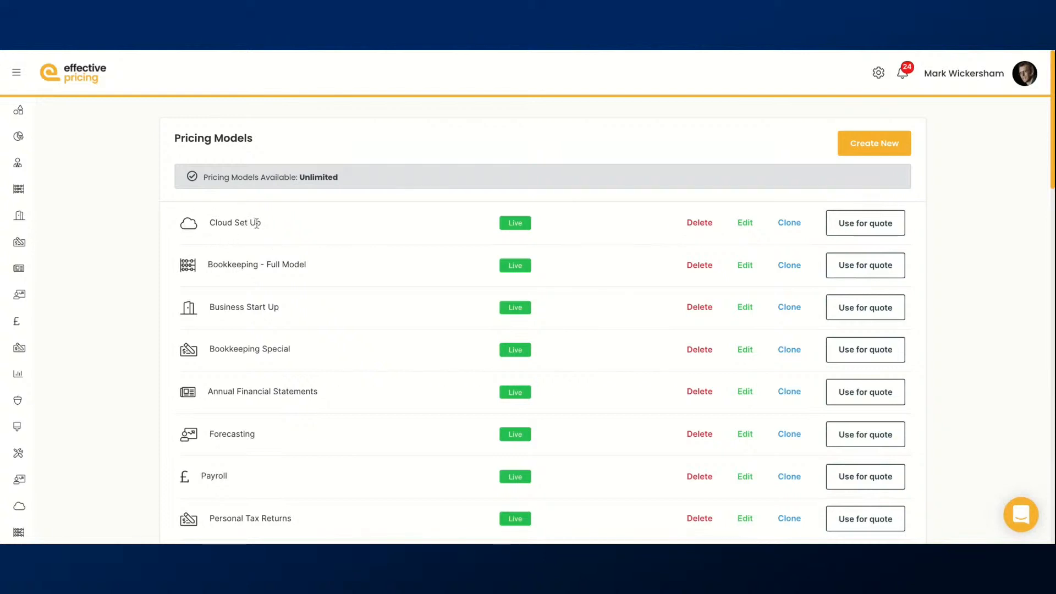
{"action": "left_click", "coordinate": [744, 230]}
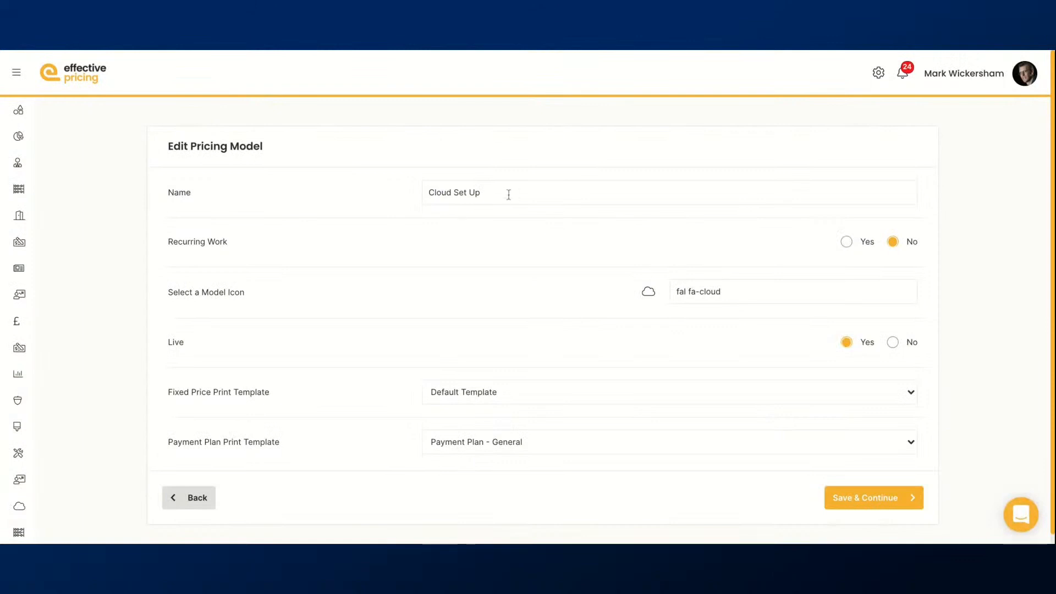
{"action": "triple_click", "coordinate": [517, 194]}
{"action": "left_click", "coordinate": [18, 77]}
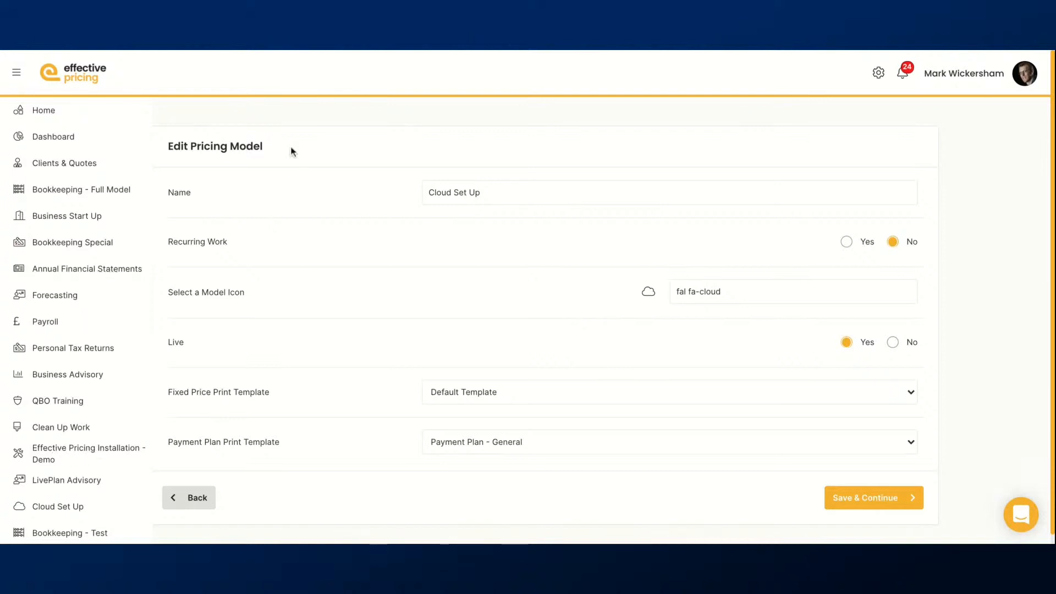
{"action": "left_click_drag", "start_coordinate": [503, 196], "coordinate": [427, 191]}
{"action": "left_click", "coordinate": [509, 190]}
Browse the available model icons, search them for cloud and close the icon picker without choosing another icon
{"action": "left_click", "coordinate": [733, 292]}
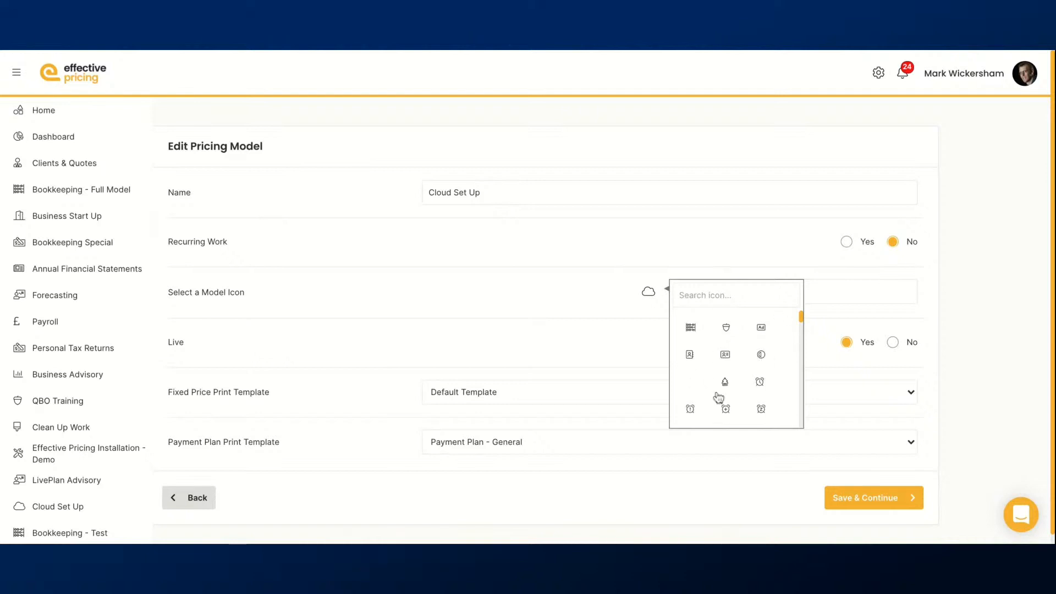
{"action": "scroll", "coordinate": [738, 384], "scroll_direction": "down", "scroll_amount": 2}
{"action": "scroll", "coordinate": [738, 384], "scroll_direction": "down", "scroll_amount": 5}
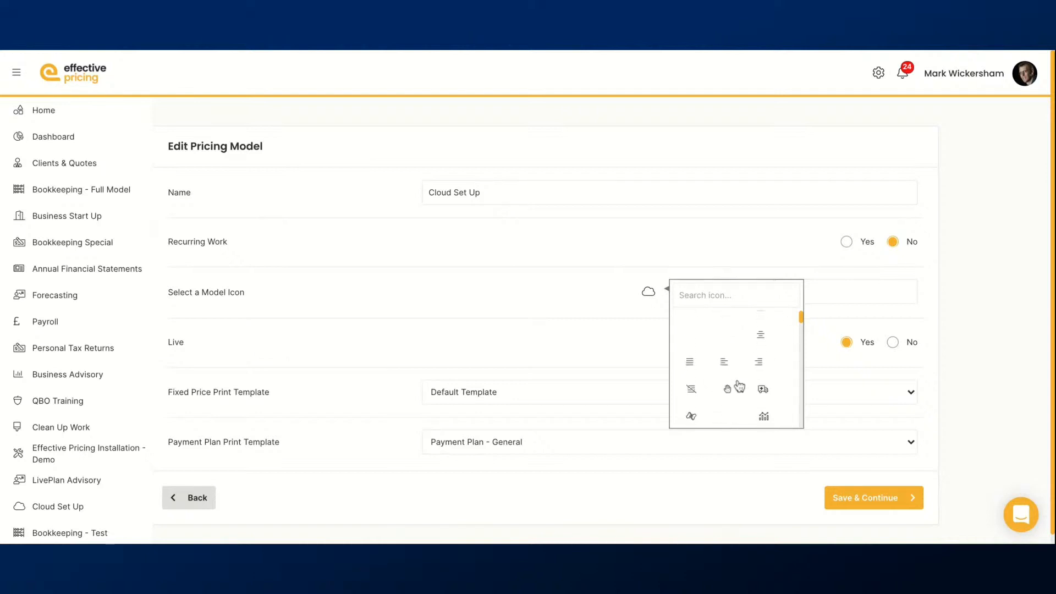
{"action": "scroll", "coordinate": [736, 371], "scroll_direction": "down", "scroll_amount": 1}
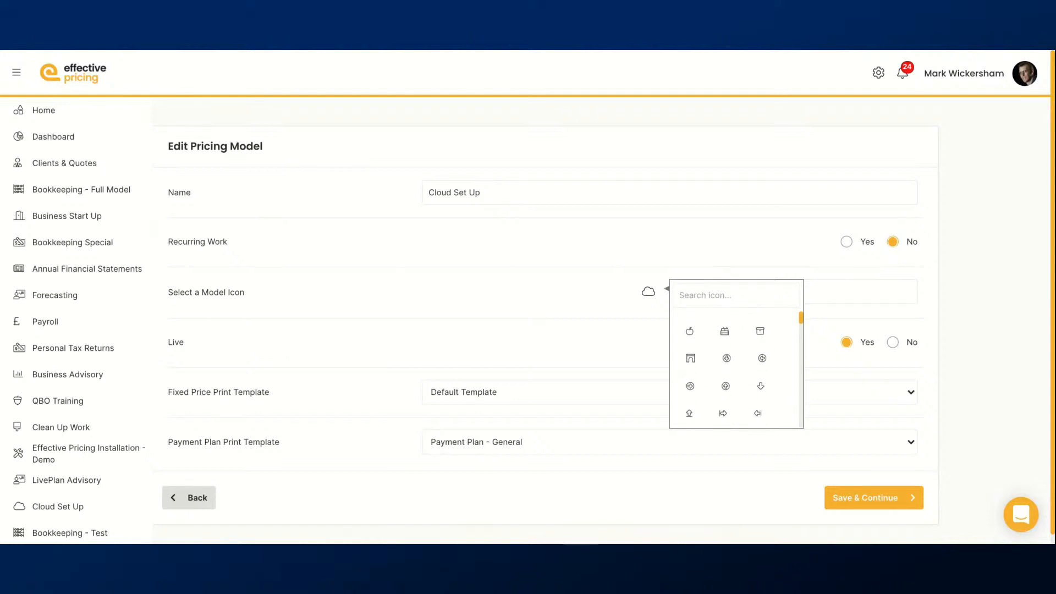
{"action": "left_click", "coordinate": [720, 301]}
{"action": "type", "text": "cloud"}
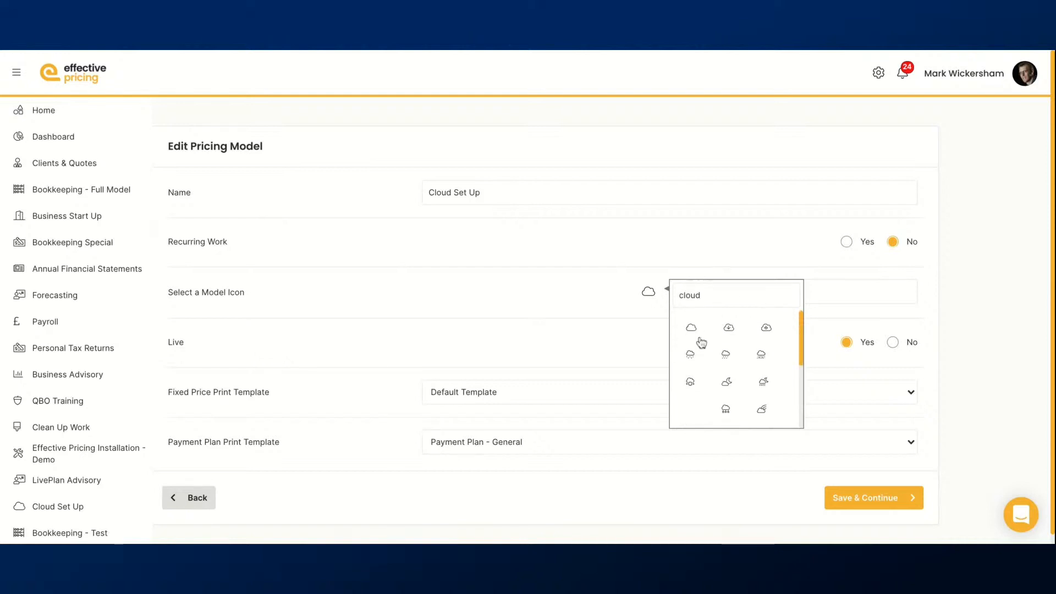
{"action": "scroll", "coordinate": [746, 395], "scroll_direction": "down", "scroll_amount": 5}
{"action": "scroll", "coordinate": [746, 395], "scroll_direction": "up", "scroll_amount": 5}
{"action": "left_click", "coordinate": [569, 299]}
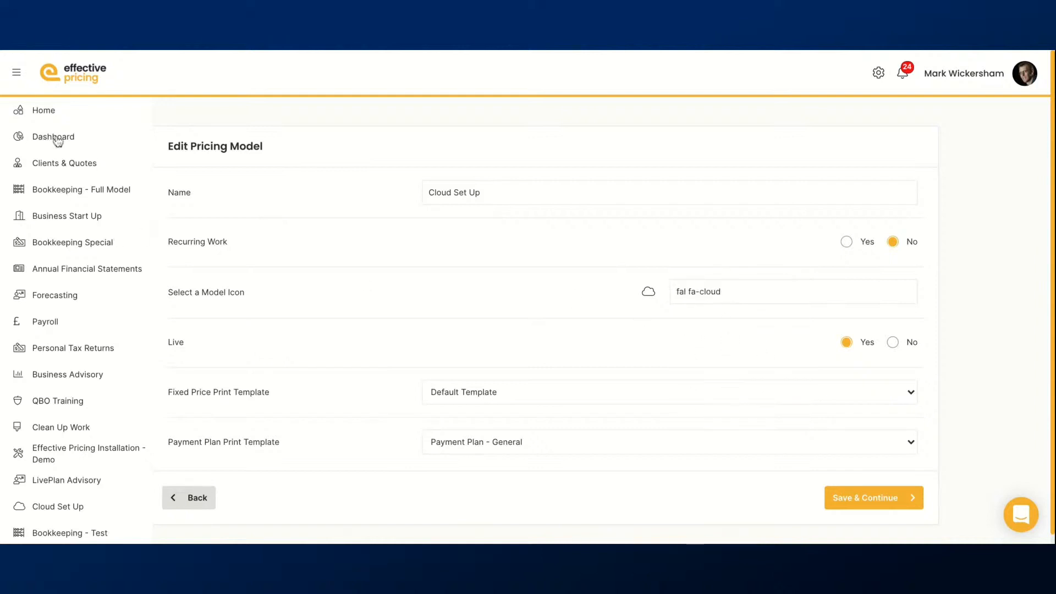
Compare the collapsed and expanded side menu, leave it collapsed and return to the settings overview
{"action": "left_click", "coordinate": [16, 74]}
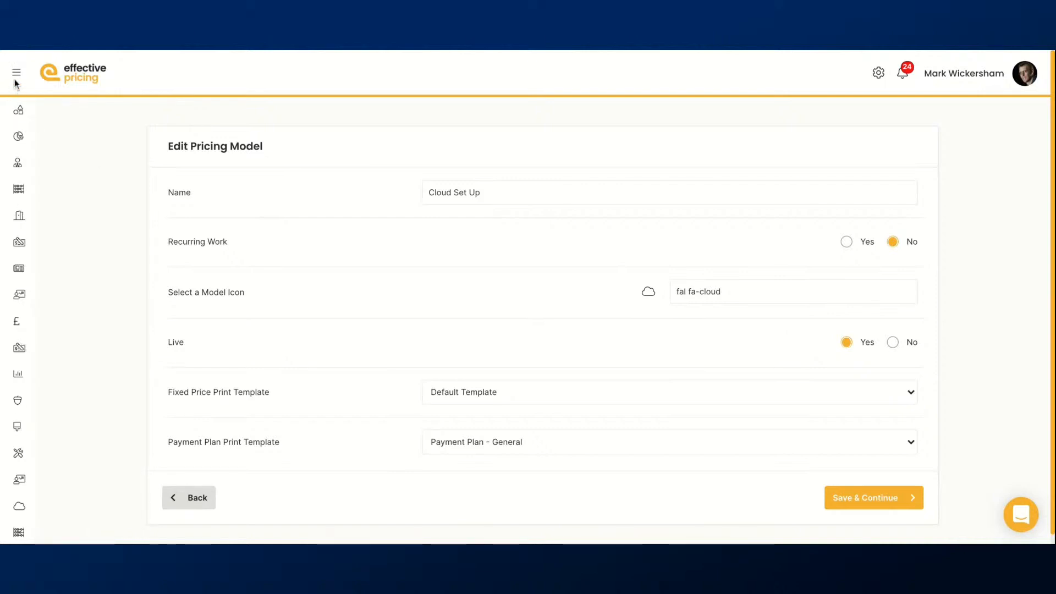
{"action": "left_click", "coordinate": [16, 77]}
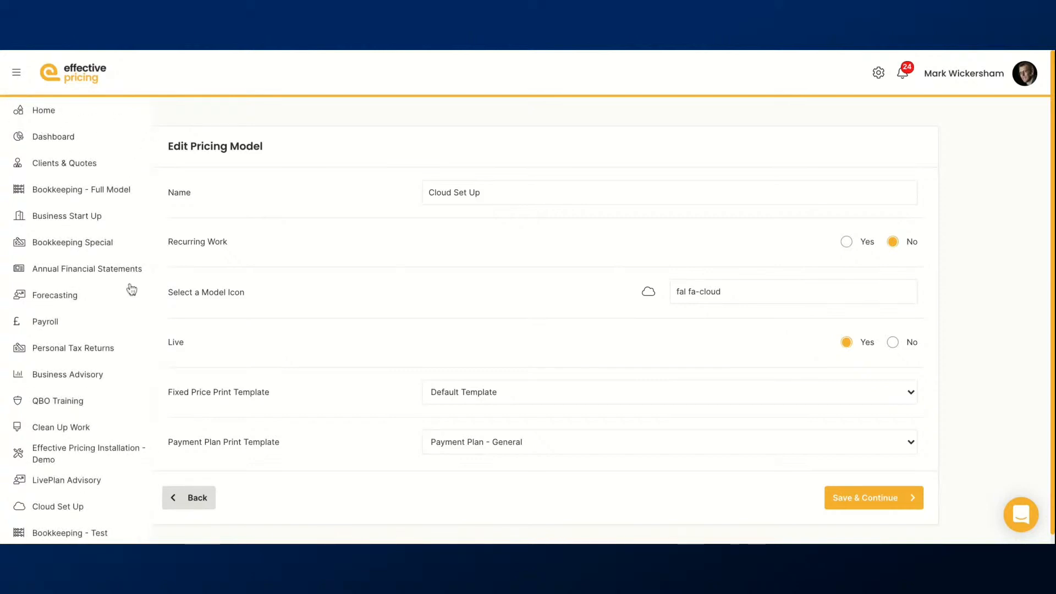
{"action": "left_click", "coordinate": [18, 74]}
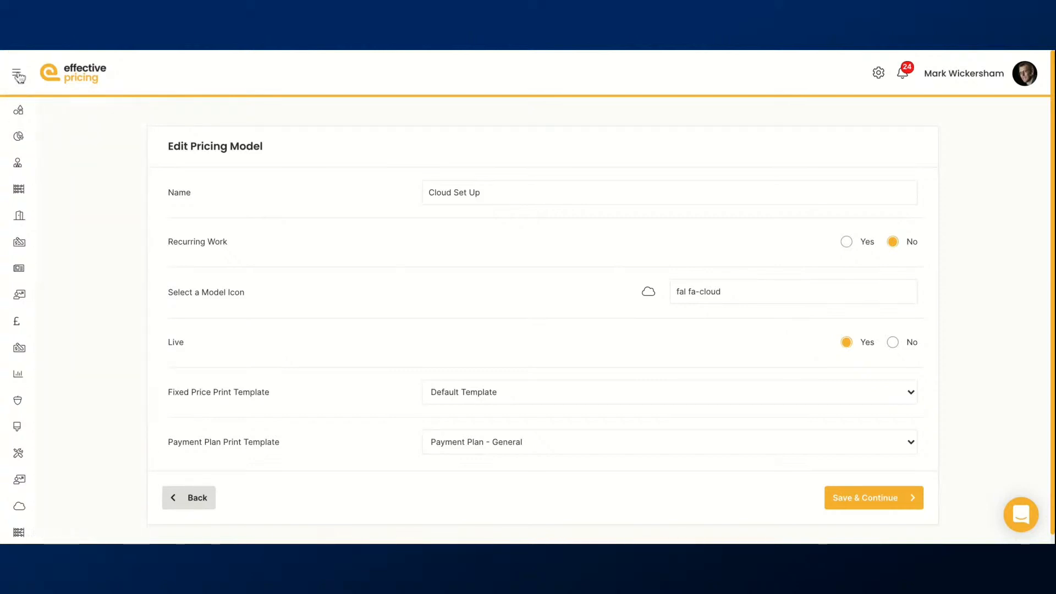
{"action": "left_click", "coordinate": [878, 75]}
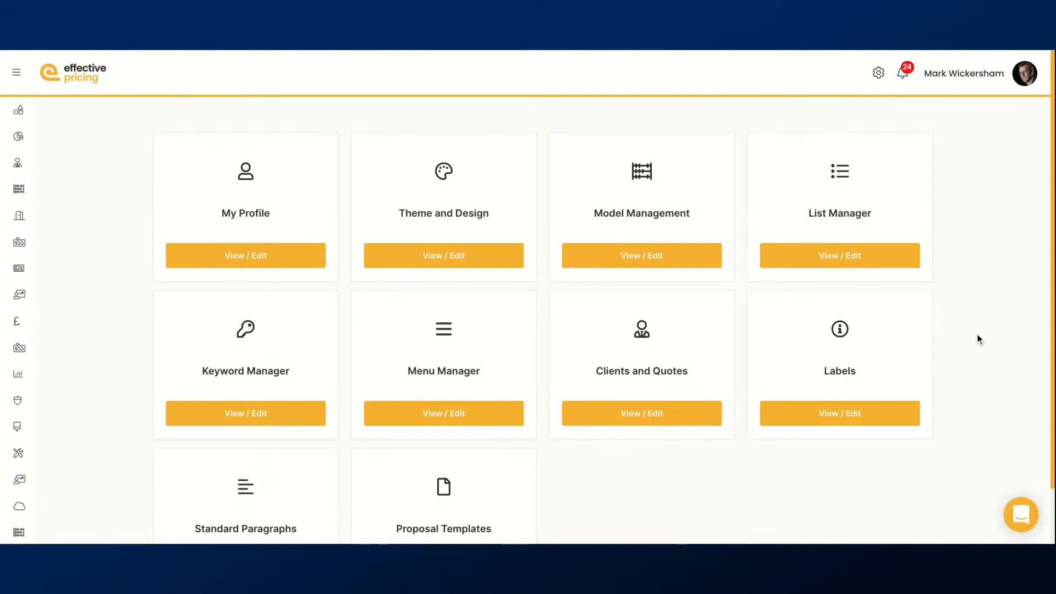
From the settings overview, open the Draft Proposal template dated 29 July 2021 15:54 in the proposal template editor
{"action": "scroll", "coordinate": [978, 338], "scroll_direction": "down", "scroll_amount": 1}
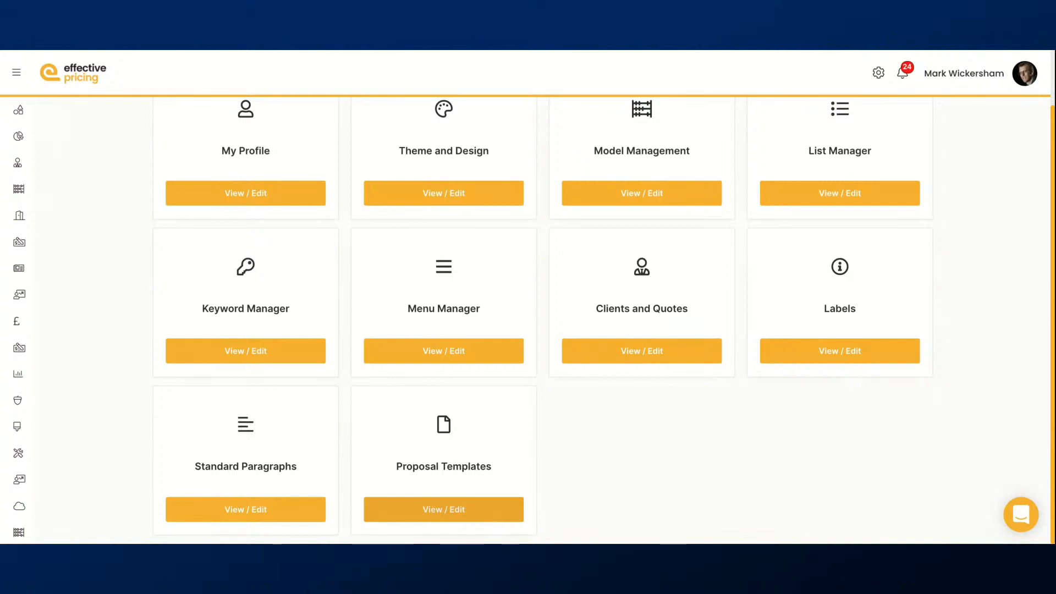
{"action": "left_click", "coordinate": [443, 510]}
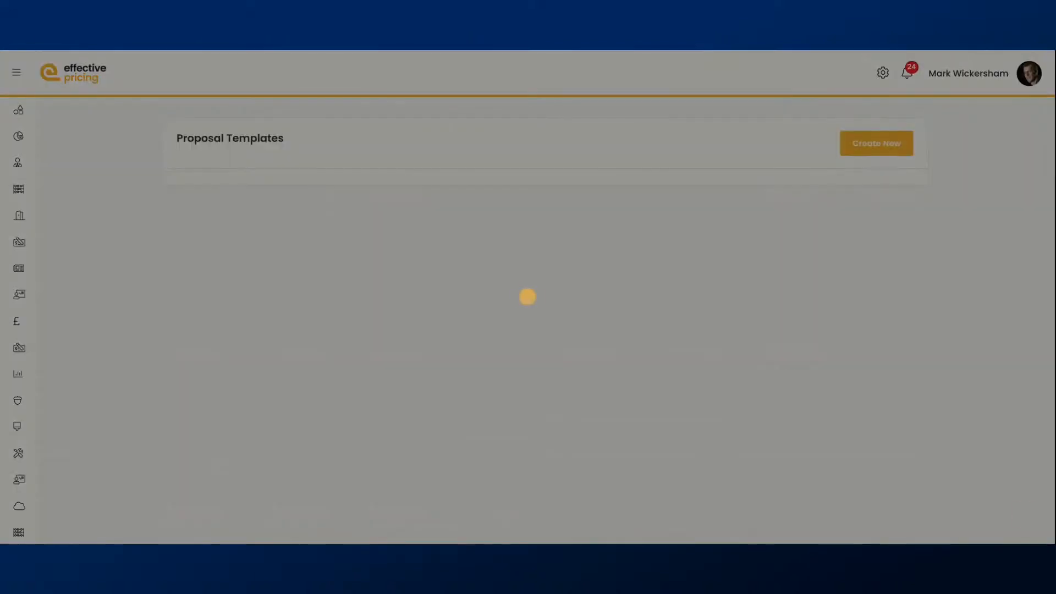
{"action": "scroll", "coordinate": [395, 362], "scroll_direction": "down", "scroll_amount": 4}
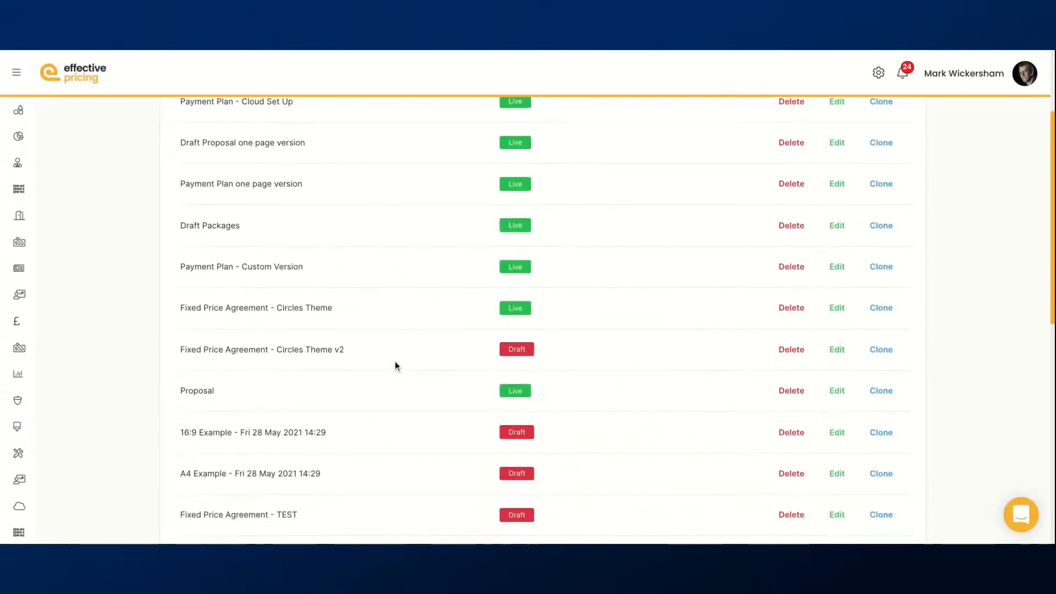
{"action": "scroll", "coordinate": [395, 361], "scroll_direction": "down", "scroll_amount": 8}
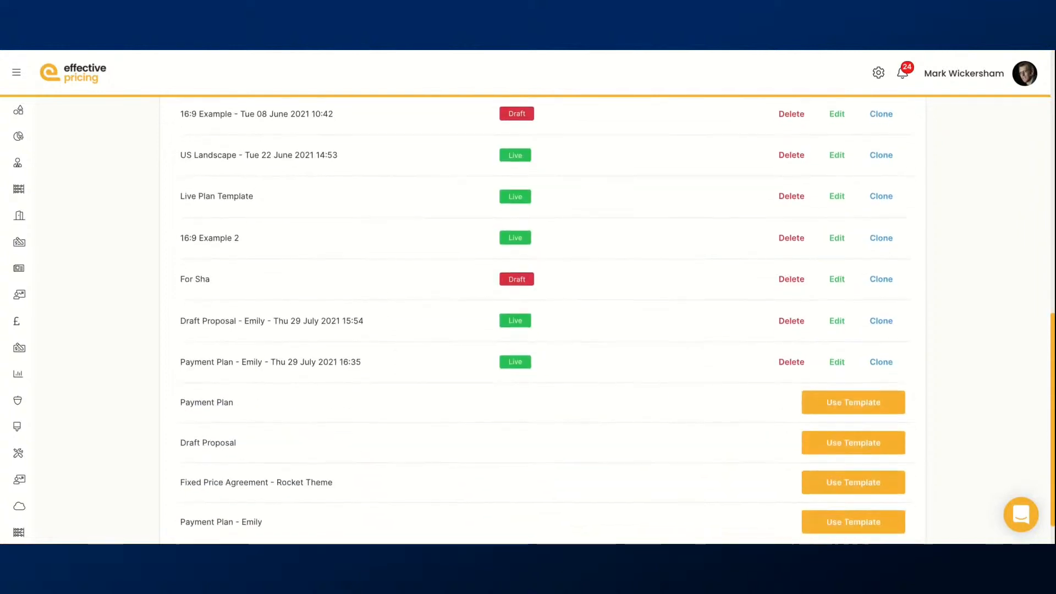
{"action": "left_click", "coordinate": [837, 292]}
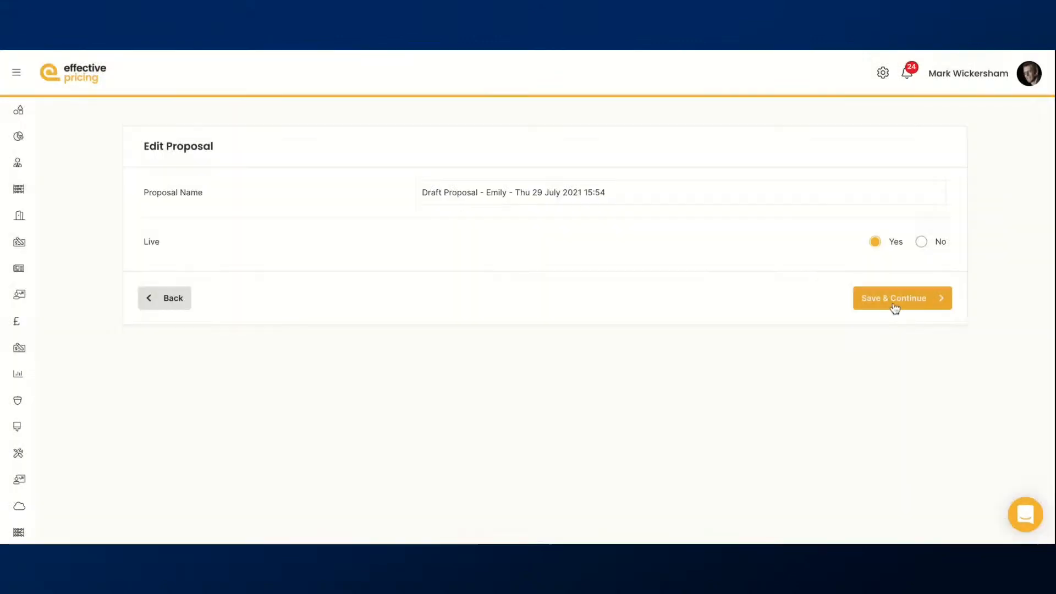
{"action": "left_click", "coordinate": [895, 306]}
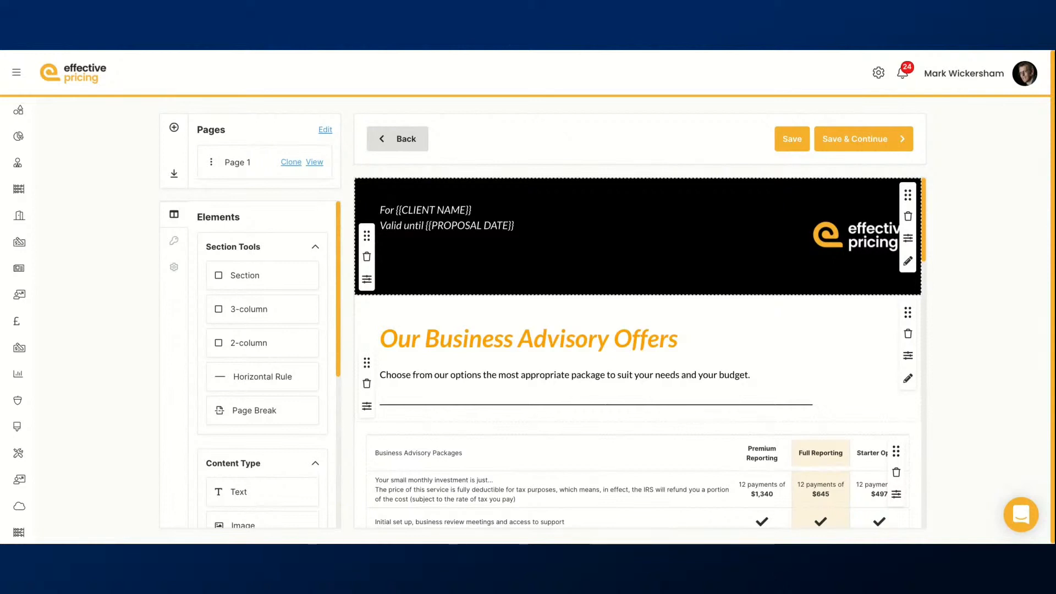
Examine the draft proposal's header and package table, preview the finished document and return to the proposal templates list
{"action": "scroll", "coordinate": [832, 381], "scroll_direction": "down", "scroll_amount": 3}
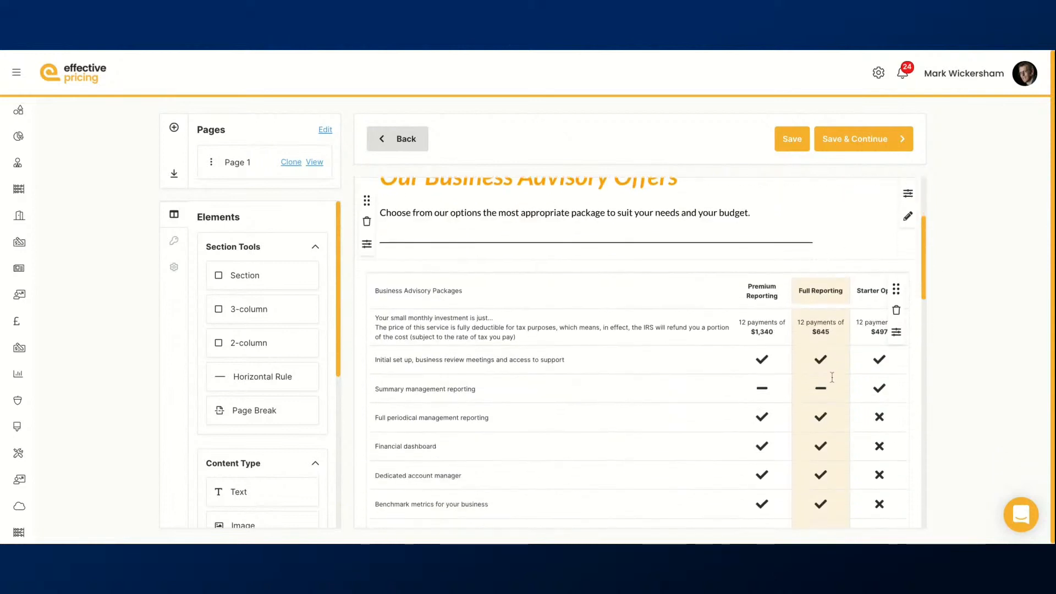
{"action": "scroll", "coordinate": [963, 307], "scroll_direction": "up", "scroll_amount": 1}
{"action": "left_click", "coordinate": [856, 144]}
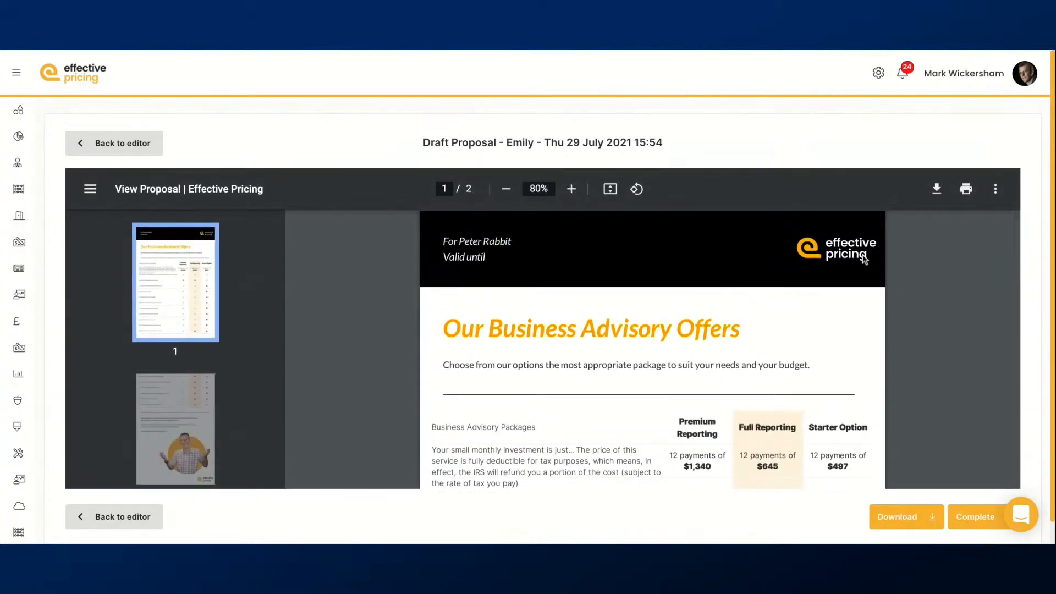
{"action": "scroll", "coordinate": [895, 367], "scroll_direction": "down", "scroll_amount": 2}
{"action": "key", "text": "alt+Left"}
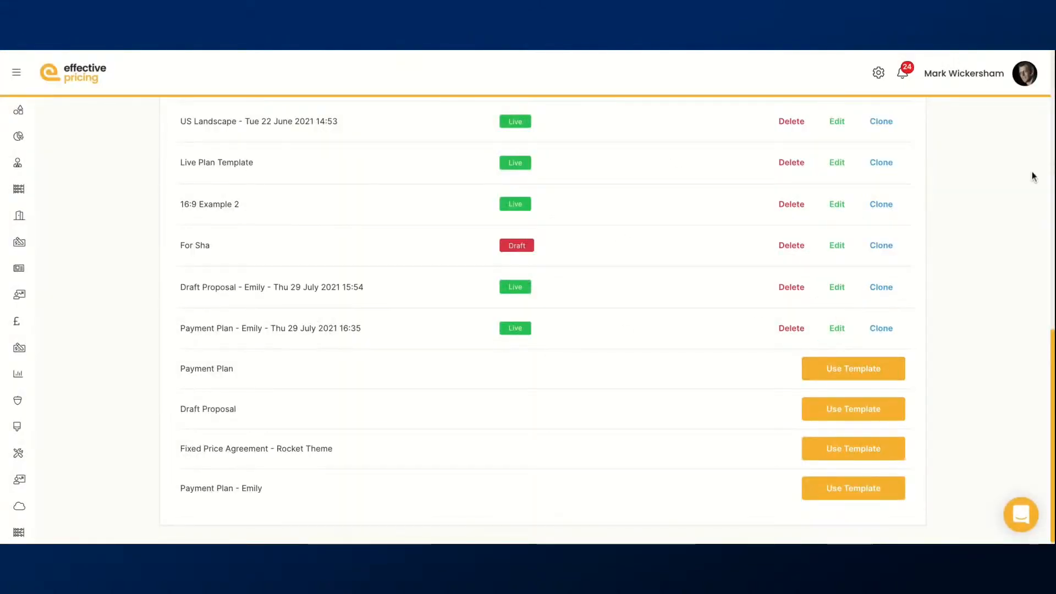
Open the Payment Plan template dated 29 July 2021 16:35, examine its heading and payment schedule, and return to the settings overview
{"action": "left_click", "coordinate": [836, 330]}
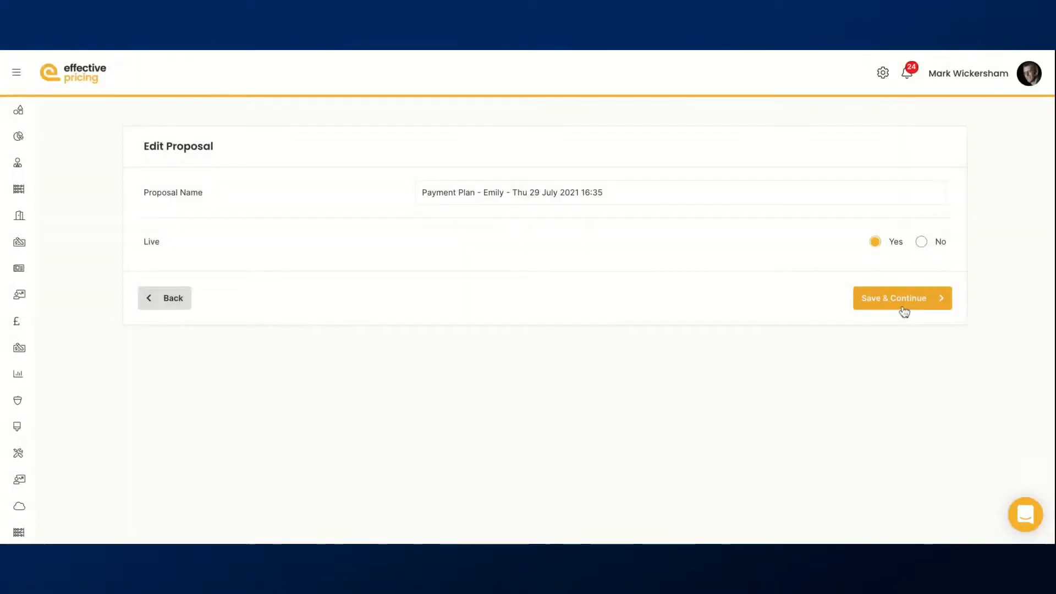
{"action": "left_click", "coordinate": [908, 299]}
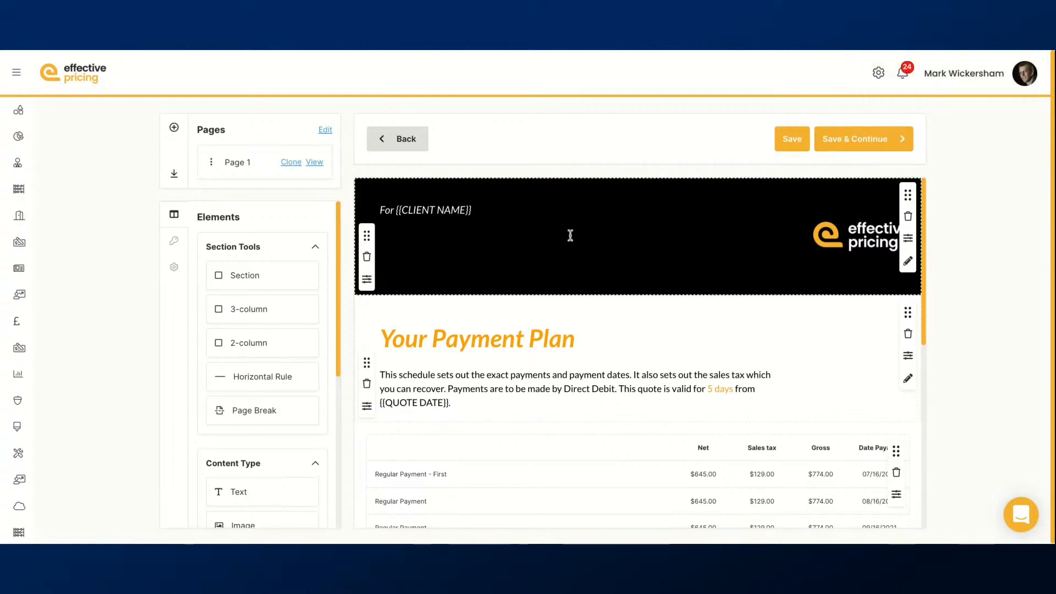
{"action": "left_click_drag", "start_coordinate": [376, 340], "coordinate": [576, 340]}
{"action": "left_click", "coordinate": [612, 339]}
{"action": "scroll", "coordinate": [612, 339], "scroll_direction": "down", "scroll_amount": 1}
{"action": "scroll", "coordinate": [612, 338], "scroll_direction": "up", "scroll_amount": 1}
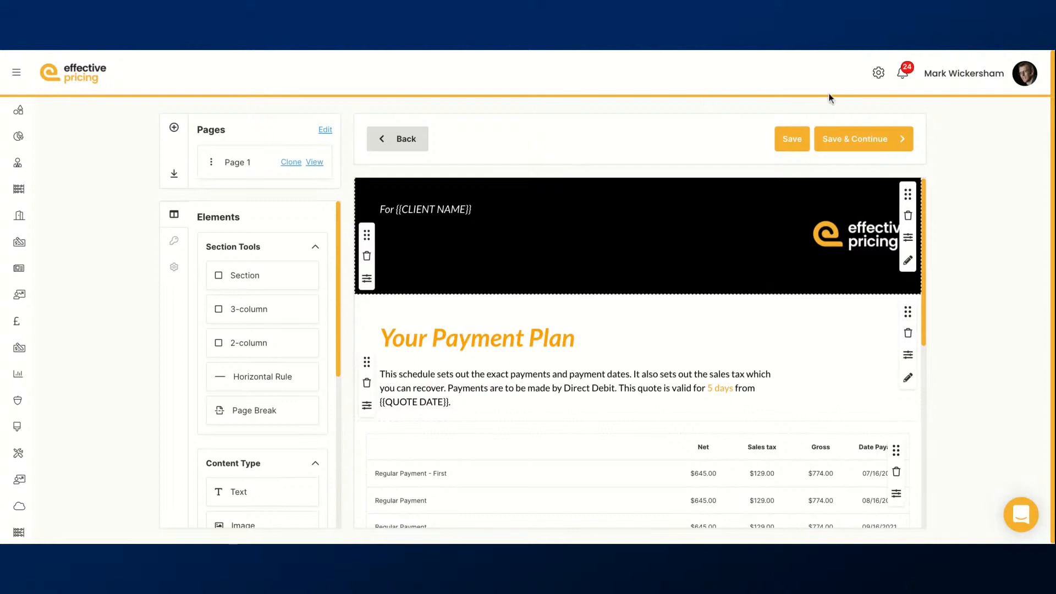
{"action": "left_click", "coordinate": [878, 75]}
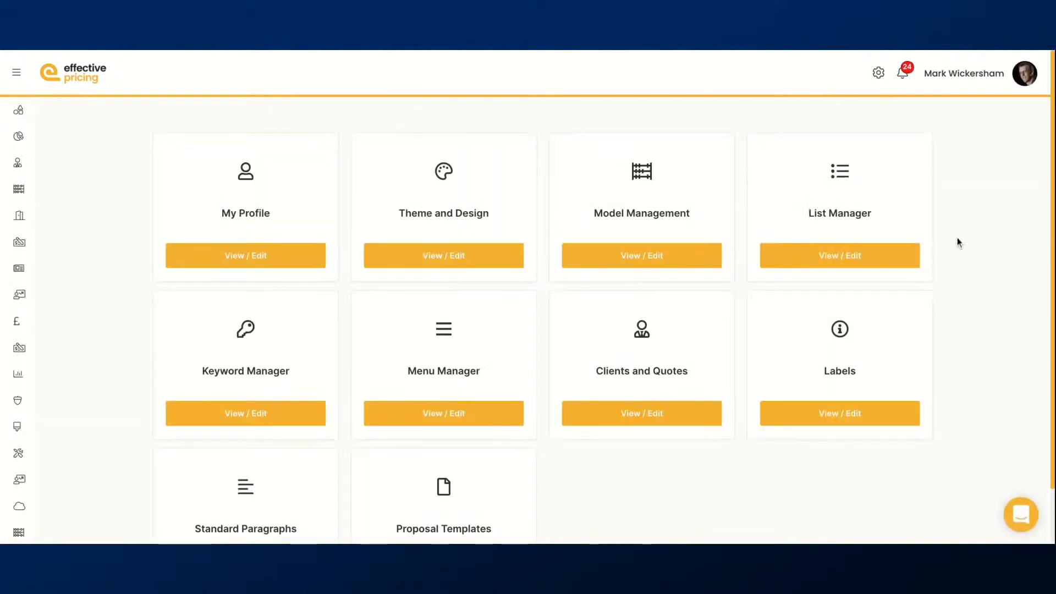
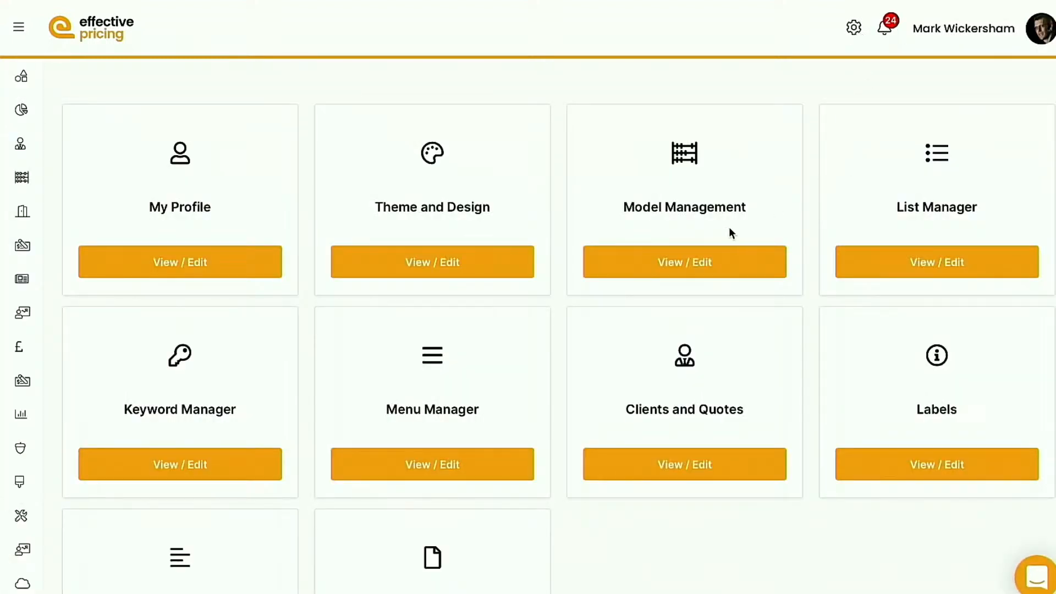
Open Company Details in My Profile and examine the company address fields and the default sales tax settings
{"action": "left_click", "coordinate": [174, 264]}
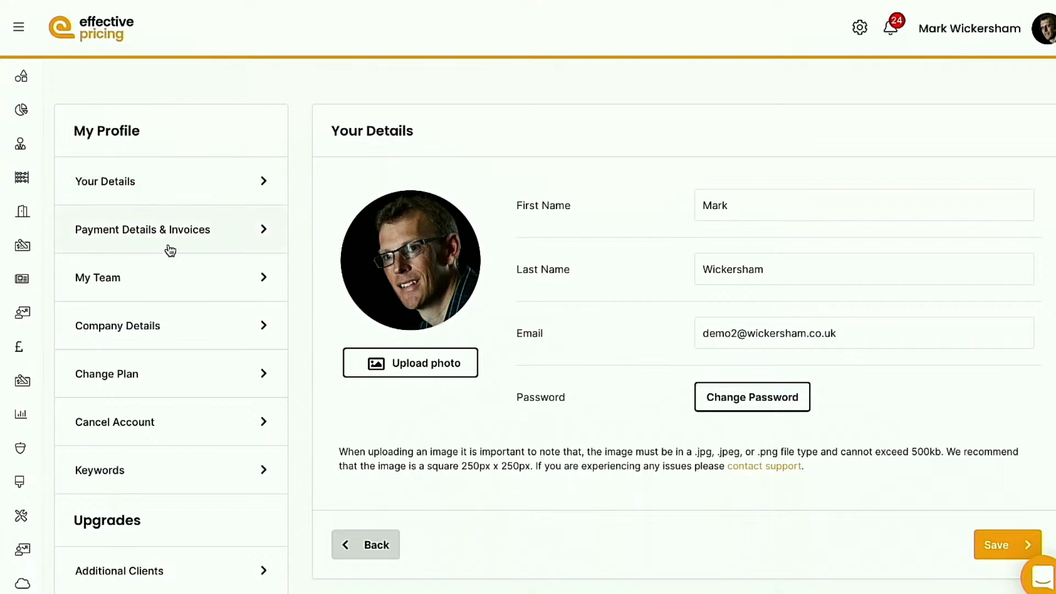
{"action": "left_click", "coordinate": [136, 328]}
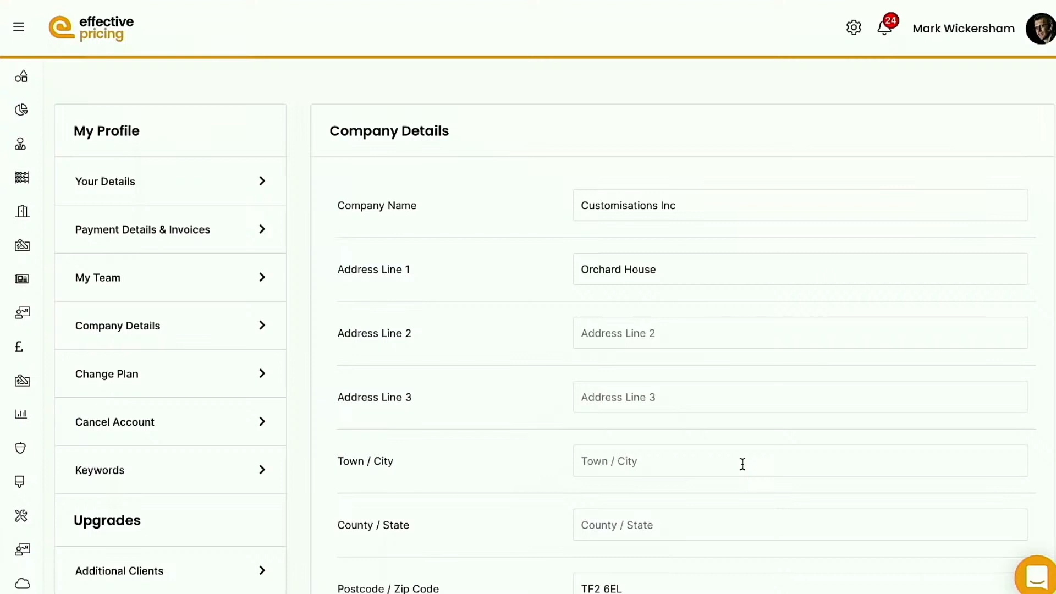
{"action": "scroll", "coordinate": [743, 463], "scroll_direction": "down", "scroll_amount": 3}
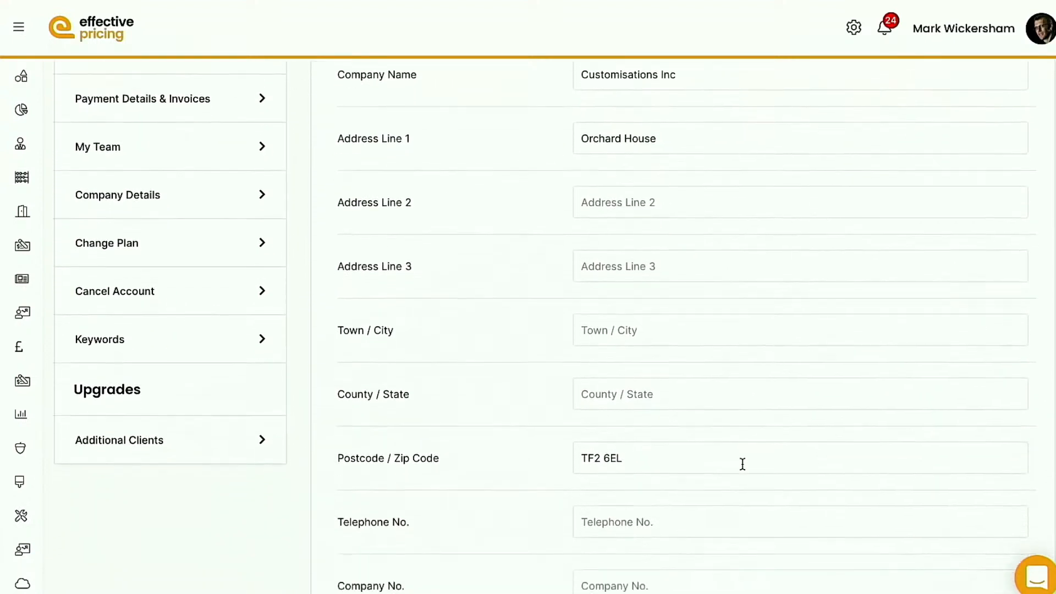
{"action": "scroll", "coordinate": [746, 440], "scroll_direction": "down", "scroll_amount": 4}
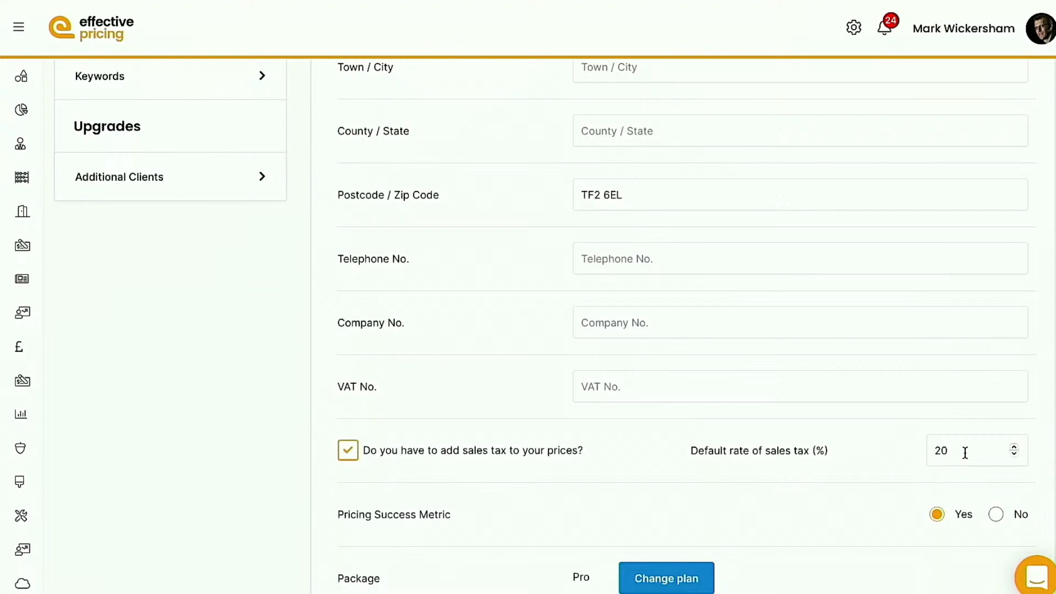
{"action": "scroll", "coordinate": [964, 452], "scroll_direction": "up", "scroll_amount": 2}
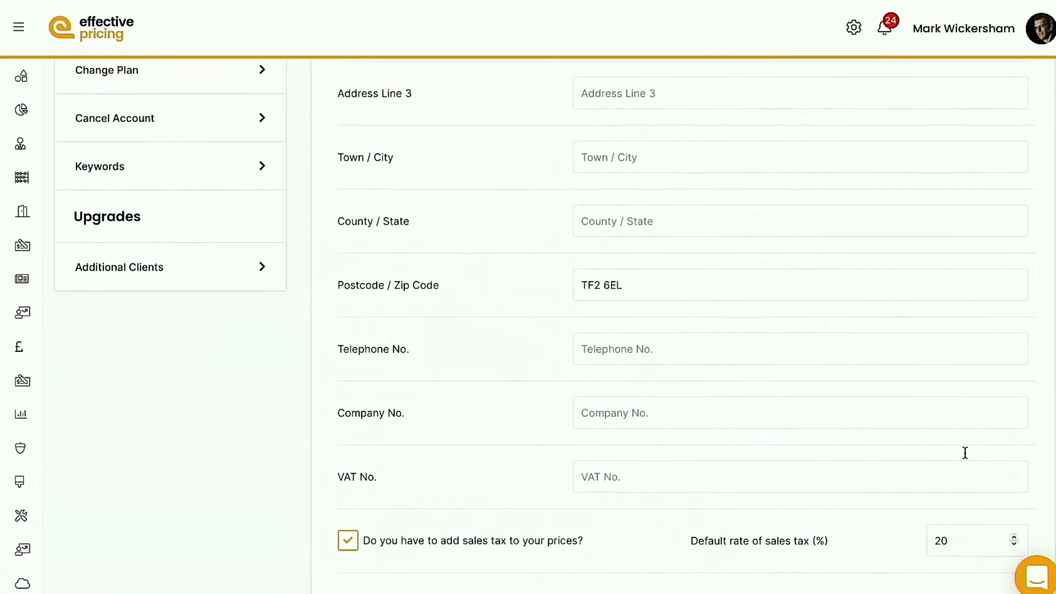
{"action": "scroll", "coordinate": [965, 452], "scroll_direction": "down", "scroll_amount": 2}
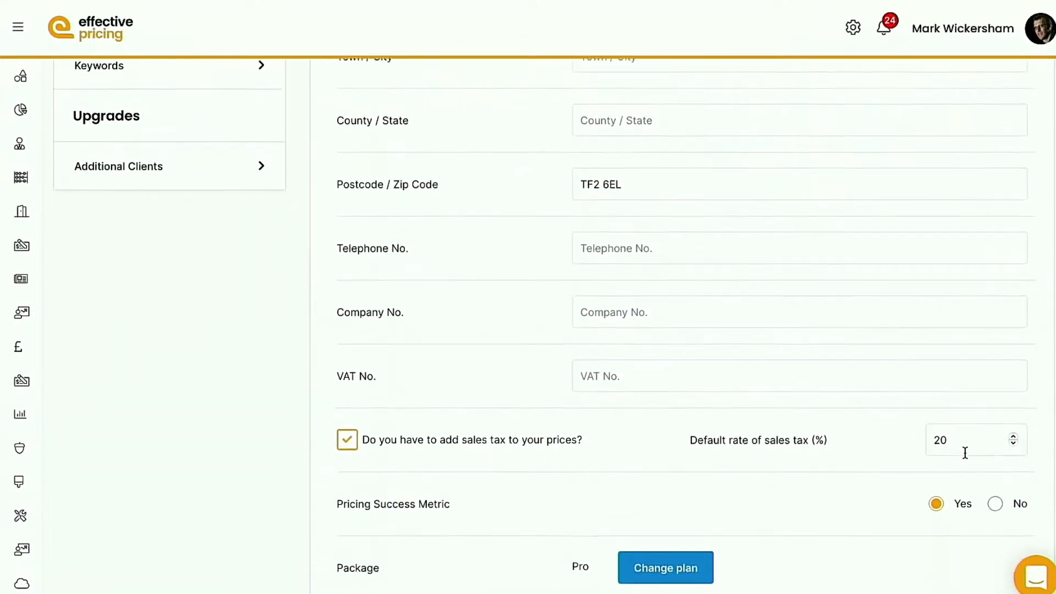
{"action": "scroll", "coordinate": [965, 452], "scroll_direction": "up", "scroll_amount": 2}
{"action": "scroll", "coordinate": [964, 452], "scroll_direction": "up", "scroll_amount": 3}
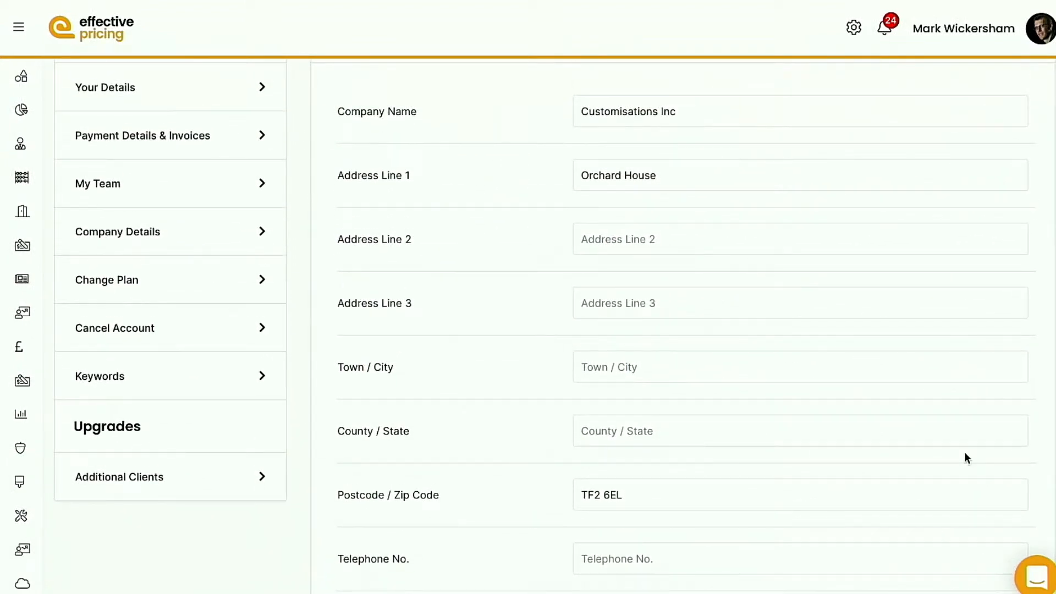
{"action": "scroll", "coordinate": [965, 454], "scroll_direction": "up", "scroll_amount": 2}
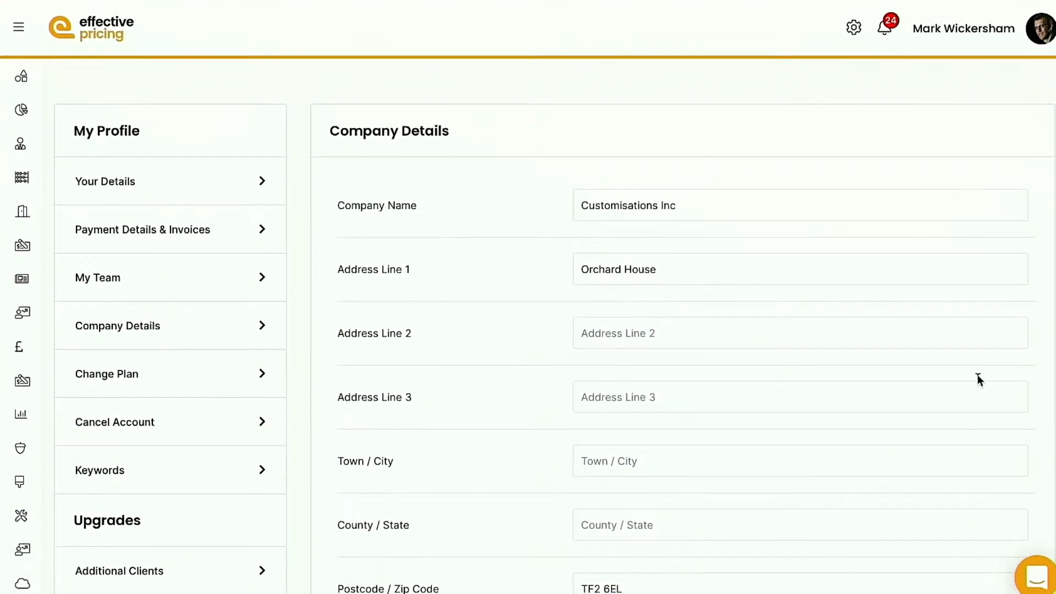
Open the Business Start Up model from Model Management for editing and look through its Questions, Packages and Enhancements
{"action": "left_click", "coordinate": [854, 28]}
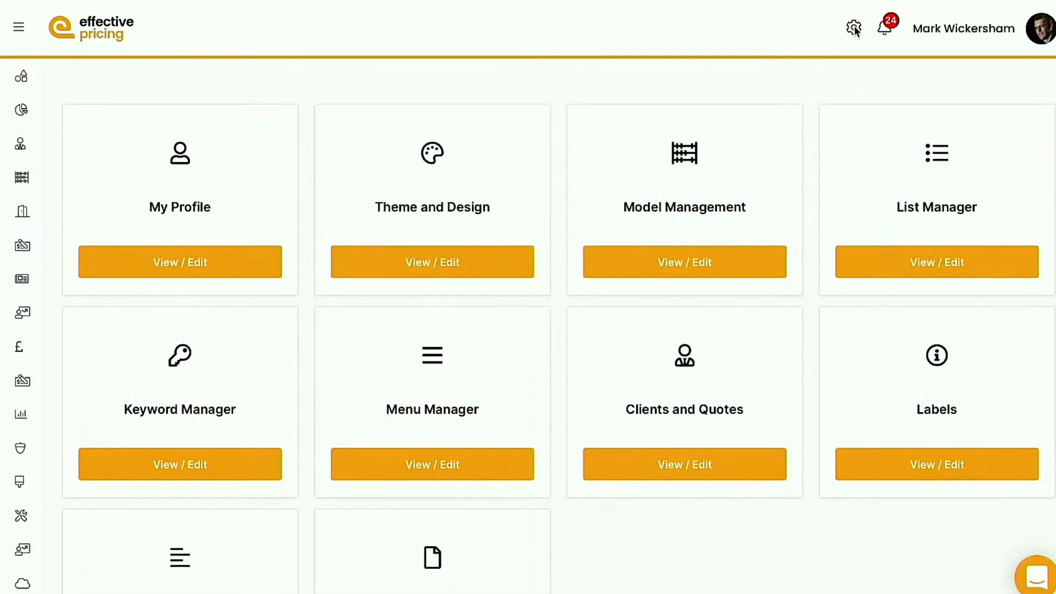
{"action": "left_click", "coordinate": [689, 263]}
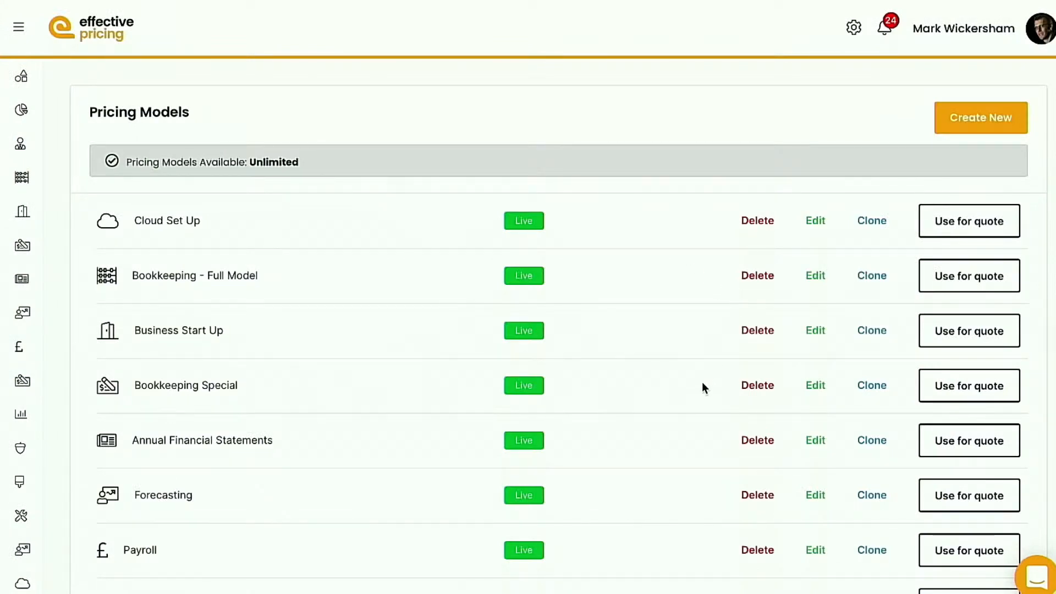
{"action": "left_click", "coordinate": [816, 330]}
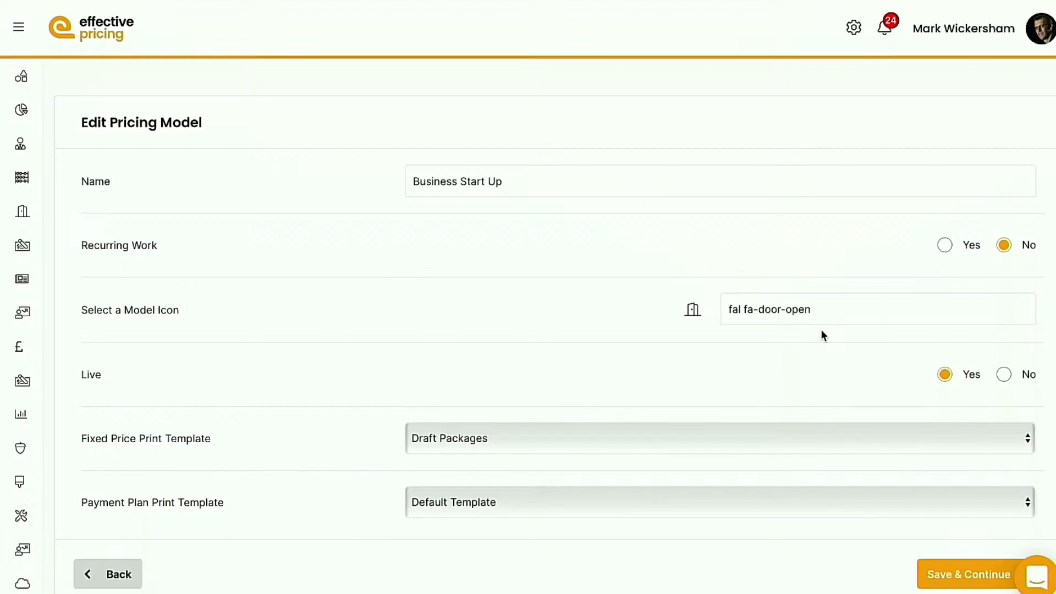
{"action": "left_click", "coordinate": [973, 575]}
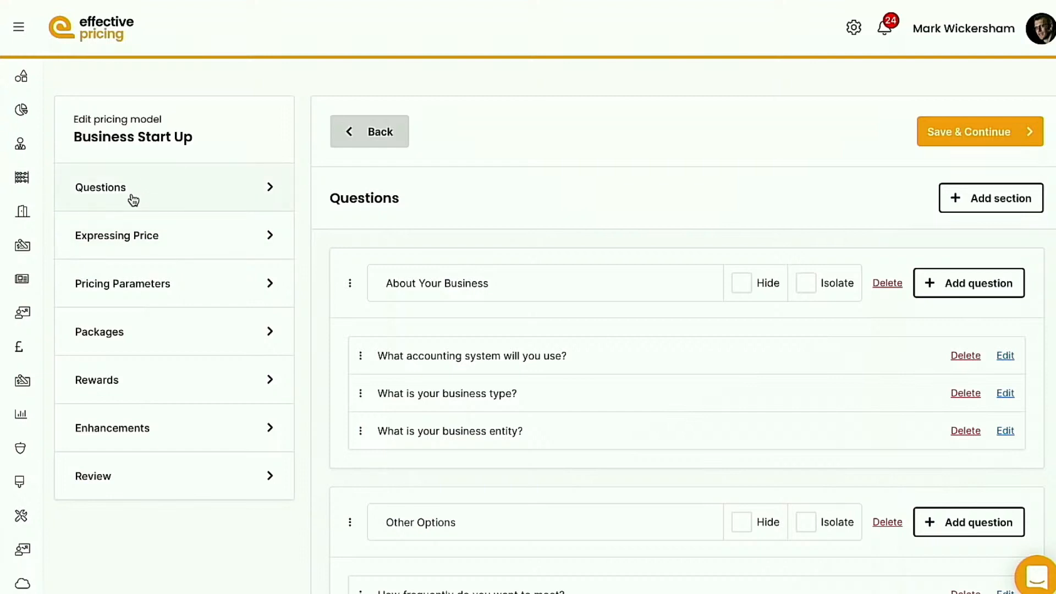
{"action": "left_click", "coordinate": [117, 332]}
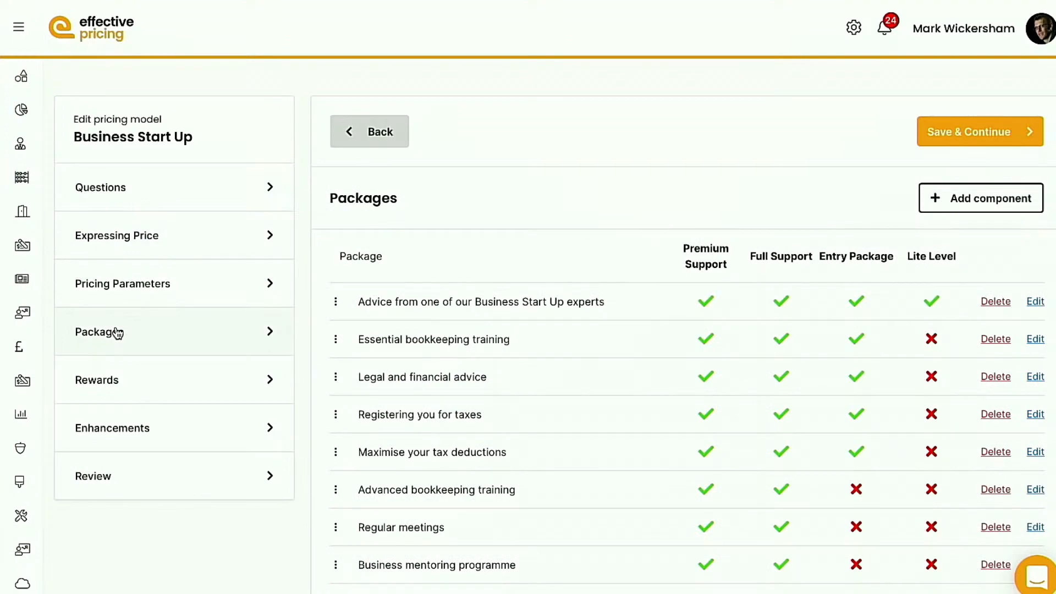
{"action": "left_click", "coordinate": [112, 428]}
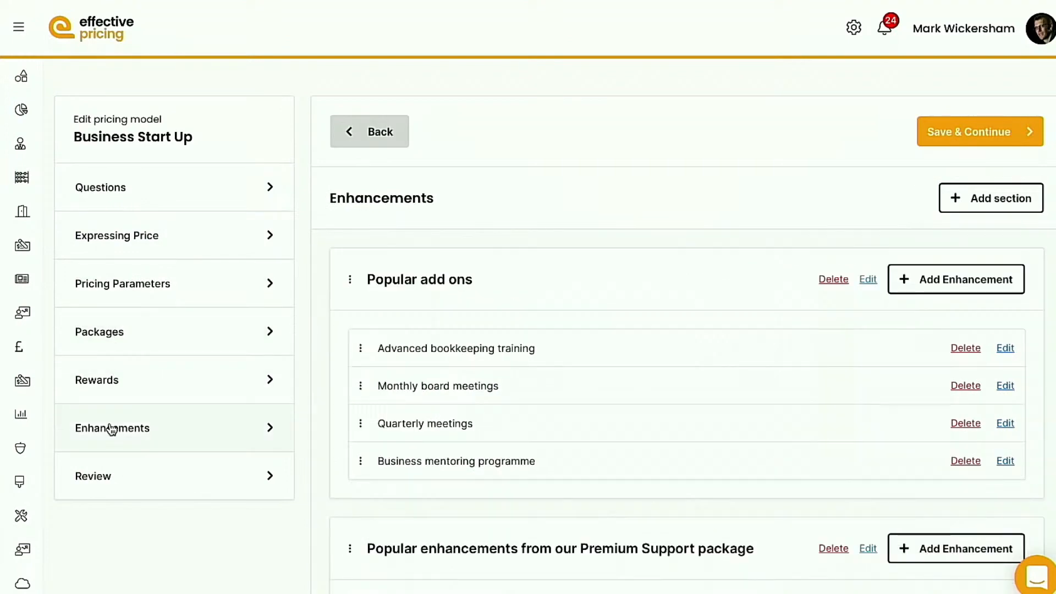
In the Business Start Up model's Expressing Price settings, set Sales Tax Text to Show
{"action": "left_click", "coordinate": [119, 242]}
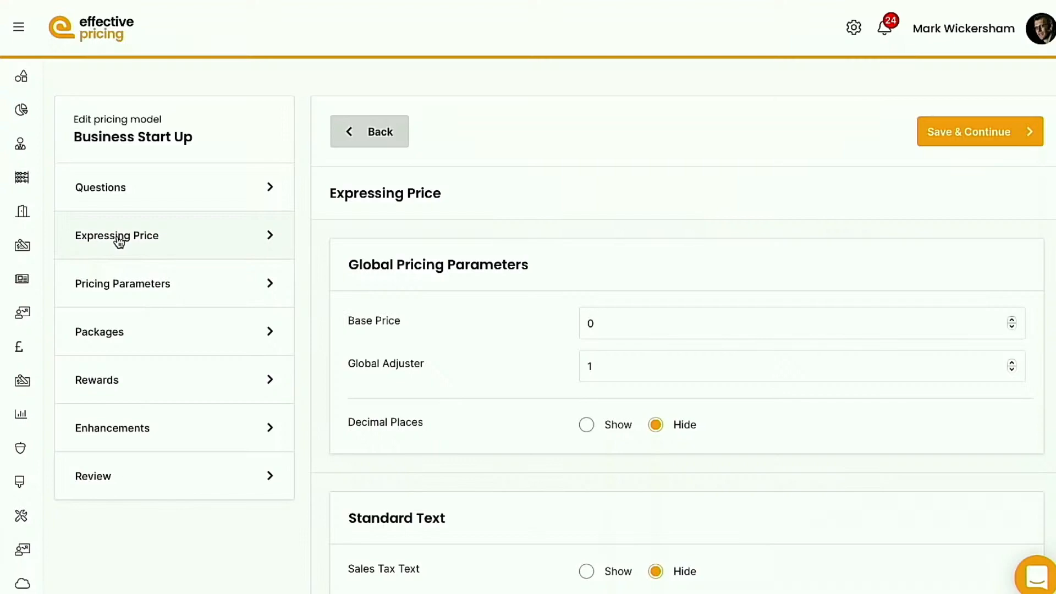
{"action": "scroll", "coordinate": [811, 454], "scroll_direction": "down", "scroll_amount": 1}
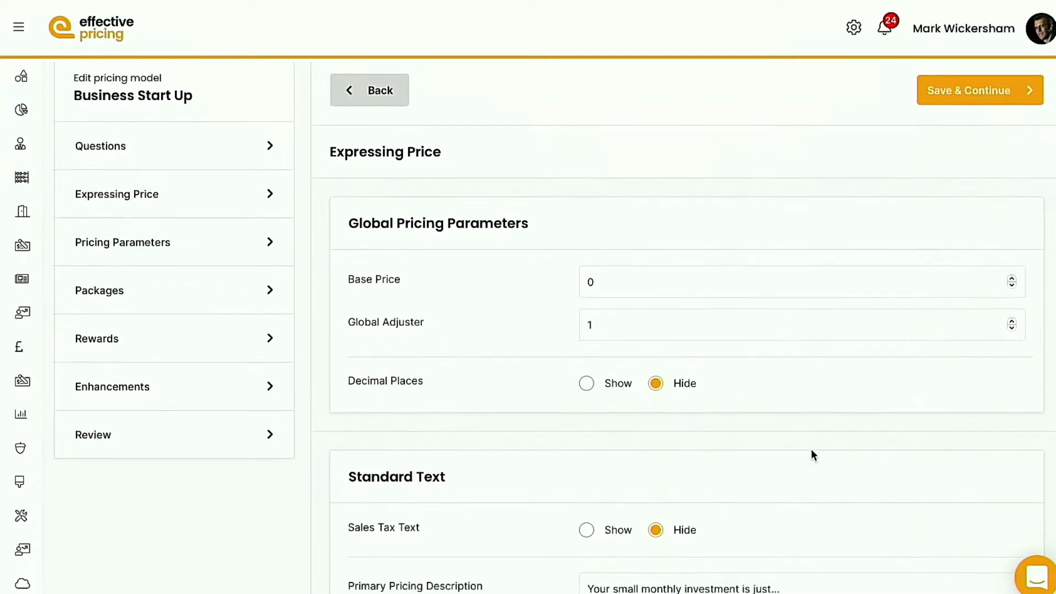
{"action": "scroll", "coordinate": [811, 454], "scroll_direction": "down", "scroll_amount": 5}
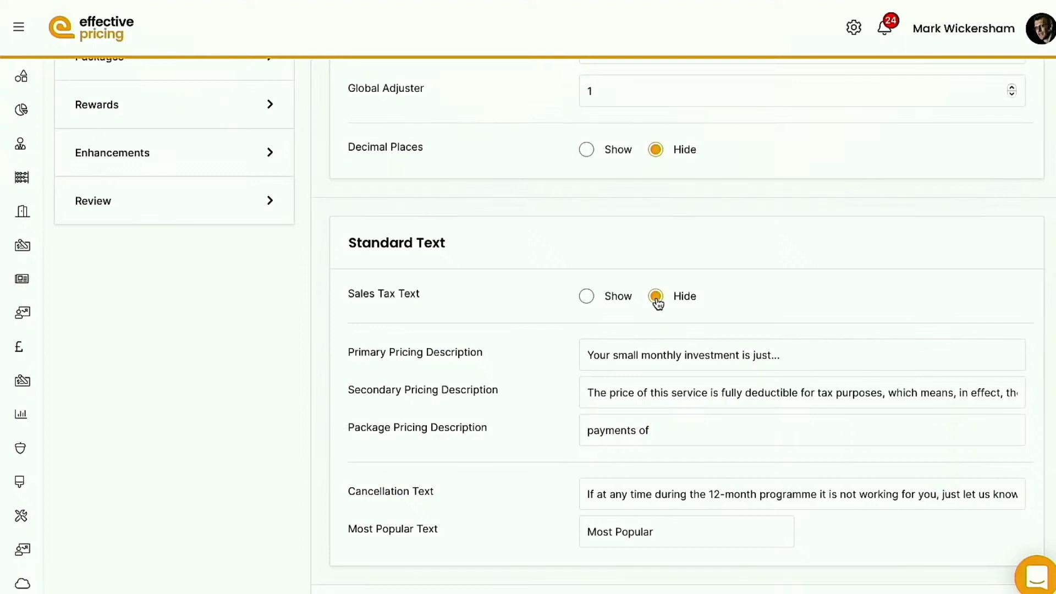
{"action": "left_click", "coordinate": [587, 297]}
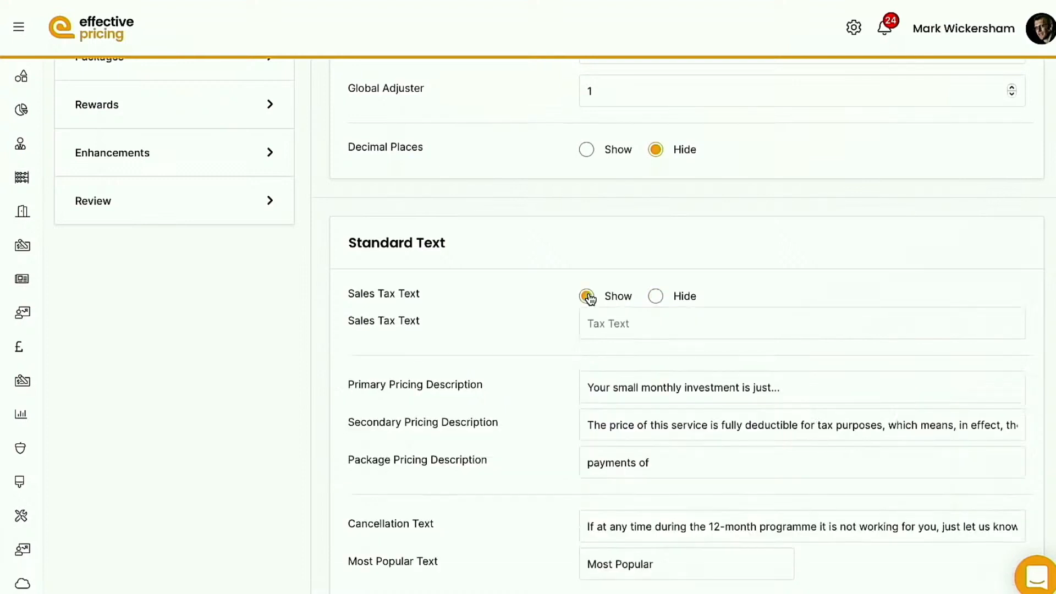
Enter "+ VAT and expenses" as the sales tax text and save the Expressing Price settings
{"action": "left_click", "coordinate": [617, 324]}
{"action": "type", "text": "+ VAT"}
{"action": "type", "text": "+"}
{"action": "key", "text": "BackSpace"}
{"action": "key", "text": "BackSpace"}
{"action": "type", "text": "and exper"}
{"action": "key", "text": "BackSpace"}
{"action": "type", "text": "nses"}
{"action": "scroll", "coordinate": [554, 325], "scroll_direction": "down", "scroll_amount": 2}
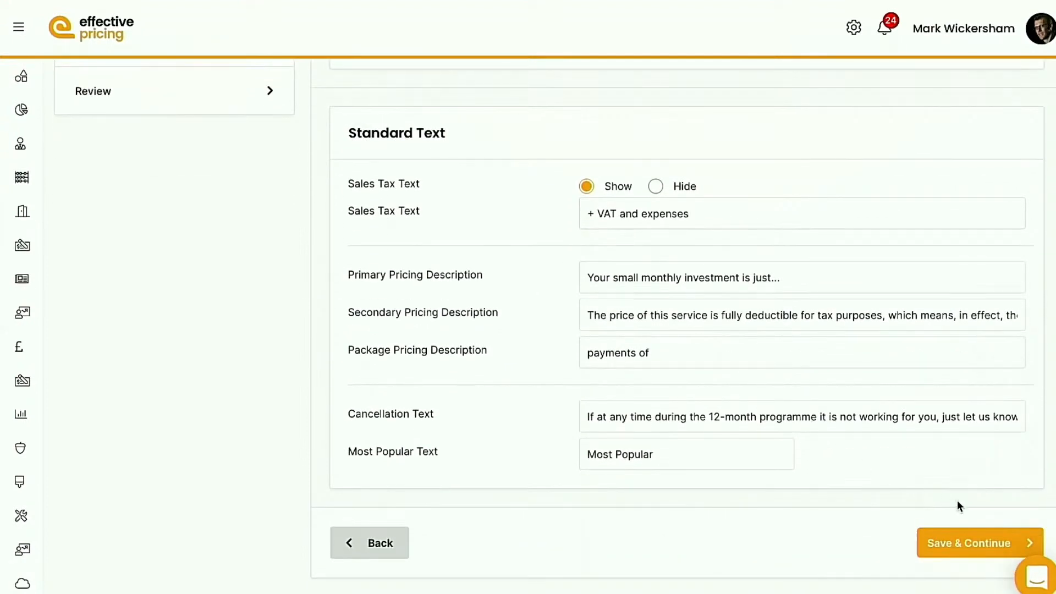
{"action": "left_click", "coordinate": [967, 550]}
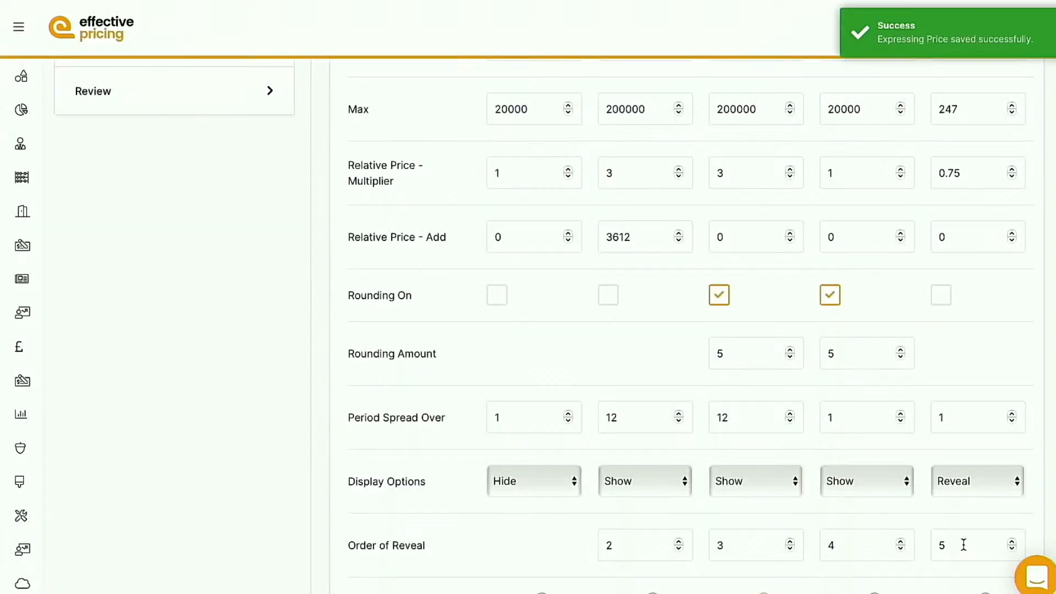
{"action": "scroll", "coordinate": [964, 545], "scroll_direction": "up", "scroll_amount": 7}
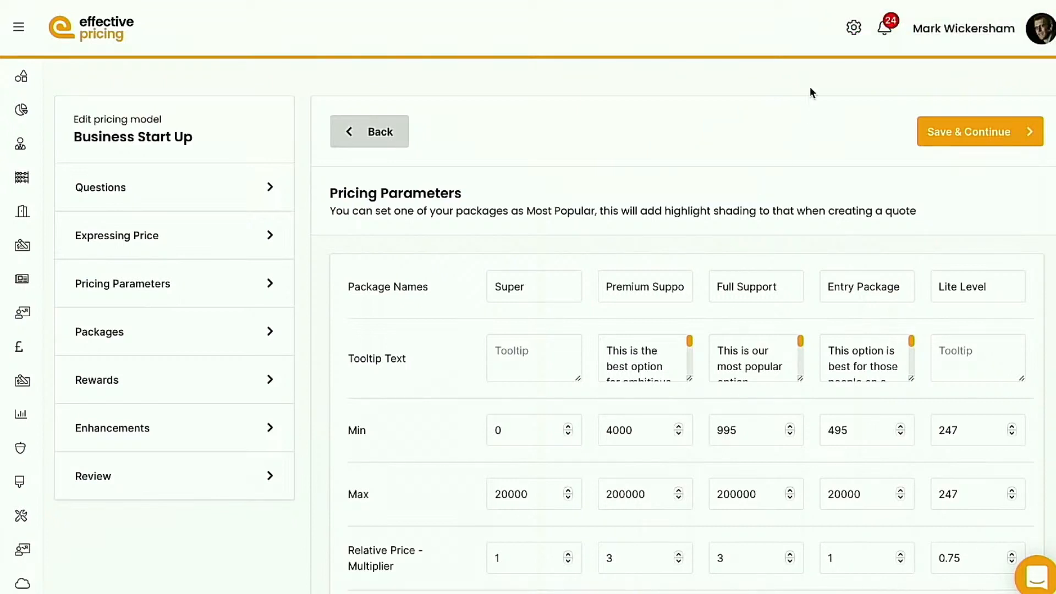
Start a quote with the Business Start Up model, choose an existing prospect as the client, and save the preferences
{"action": "left_click", "coordinate": [92, 26]}
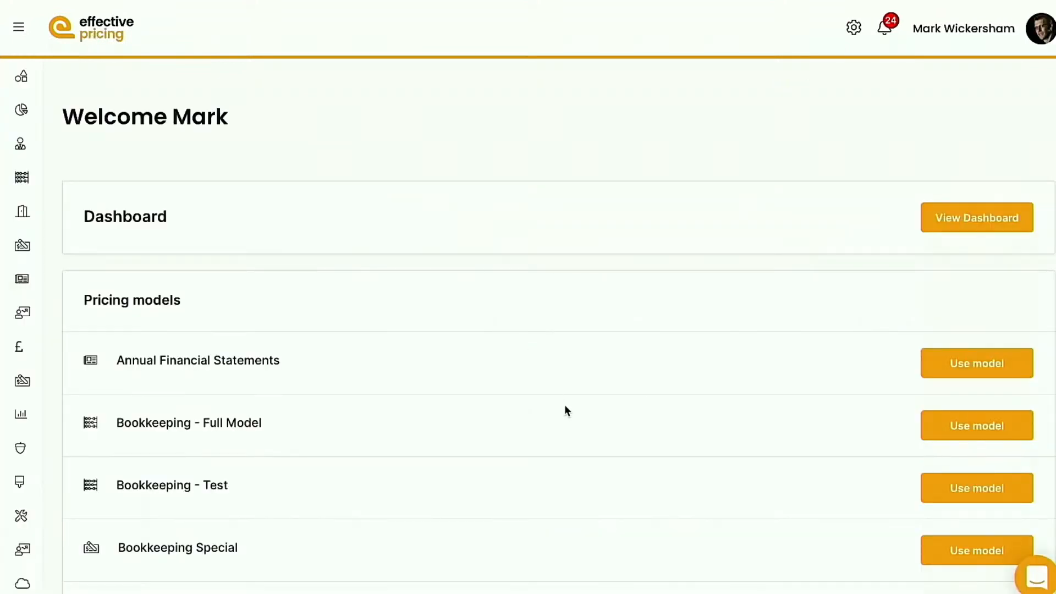
{"action": "scroll", "coordinate": [635, 509], "scroll_direction": "down", "scroll_amount": 3}
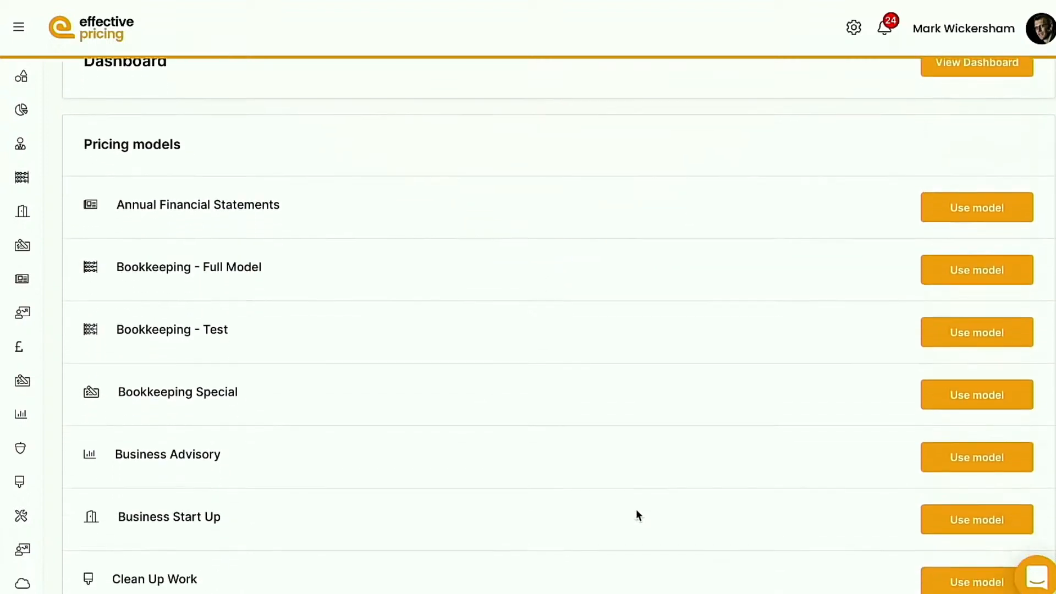
{"action": "left_click", "coordinate": [980, 517]}
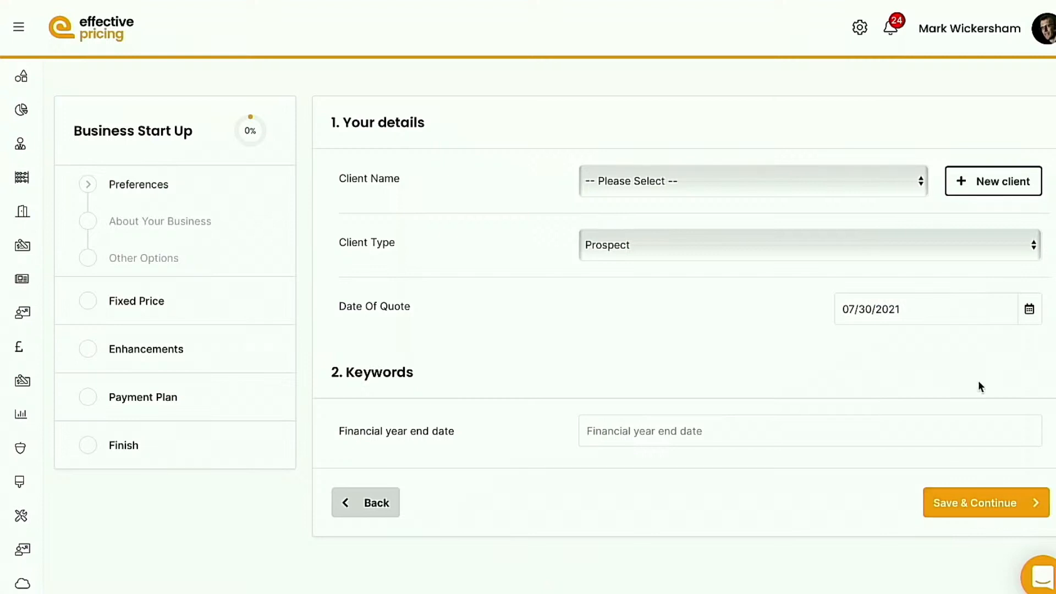
{"action": "left_click", "coordinate": [928, 192]}
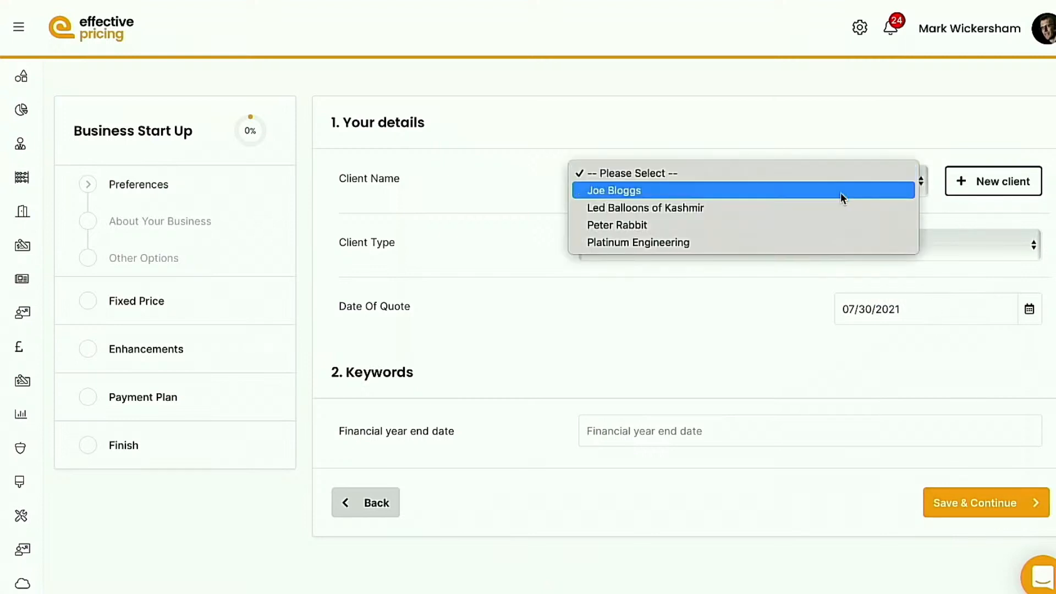
{"action": "left_click", "coordinate": [707, 225]}
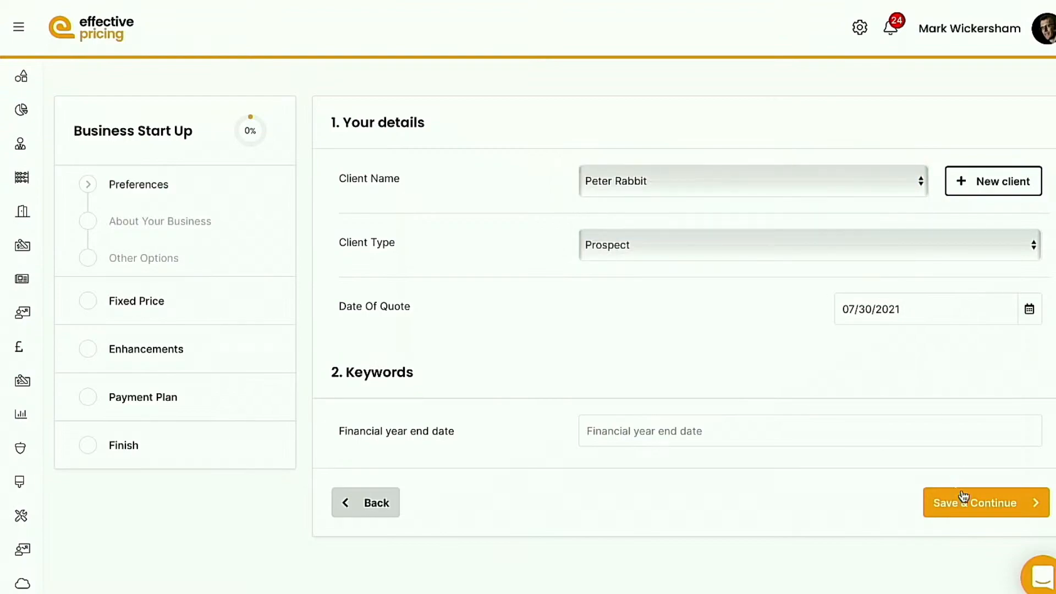
{"action": "left_click", "coordinate": [961, 514]}
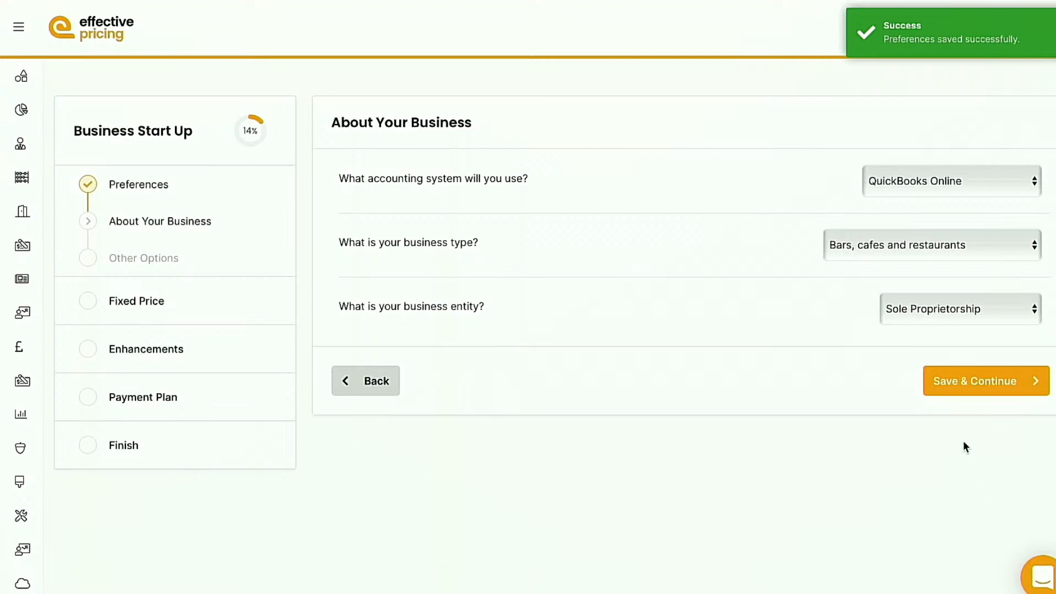
Save the preset answers in About Your Business and Other Options, and reveal the fixed prices of the Business Start Up packages
{"action": "left_click", "coordinate": [983, 381]}
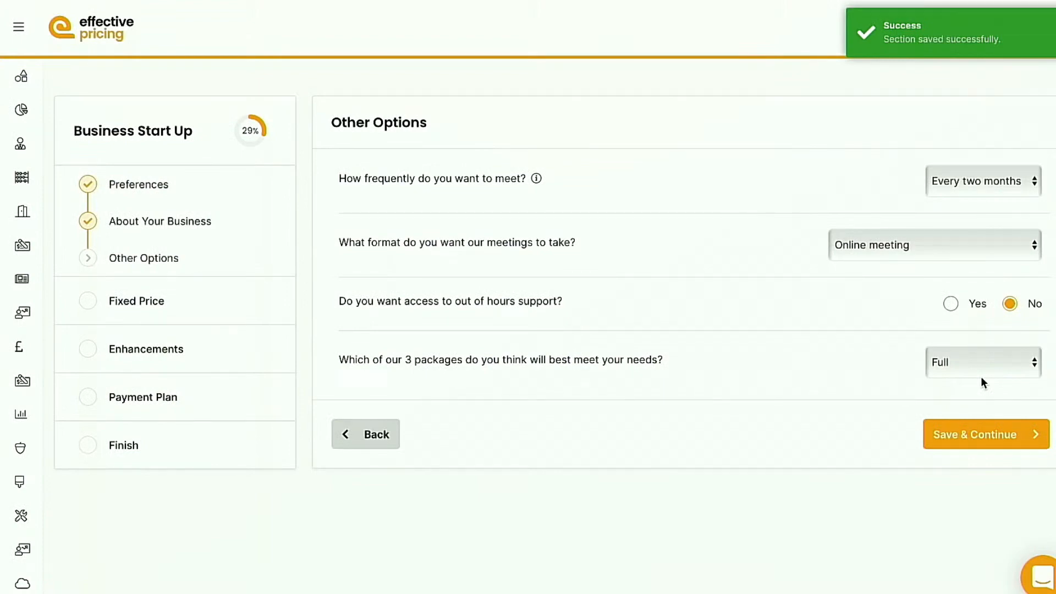
{"action": "left_click", "coordinate": [984, 433]}
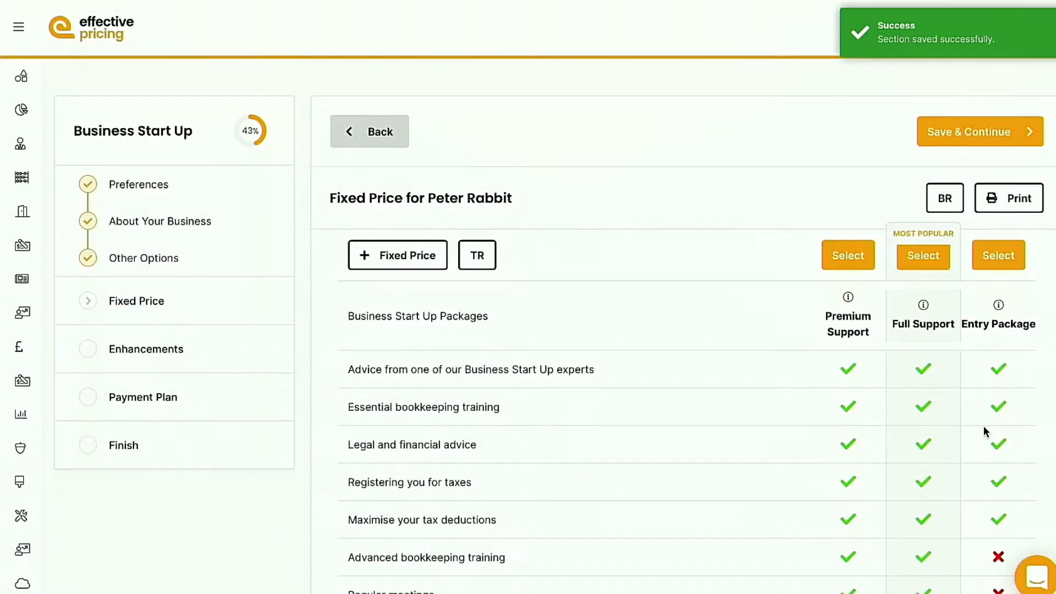
{"action": "left_click", "coordinate": [402, 256]}
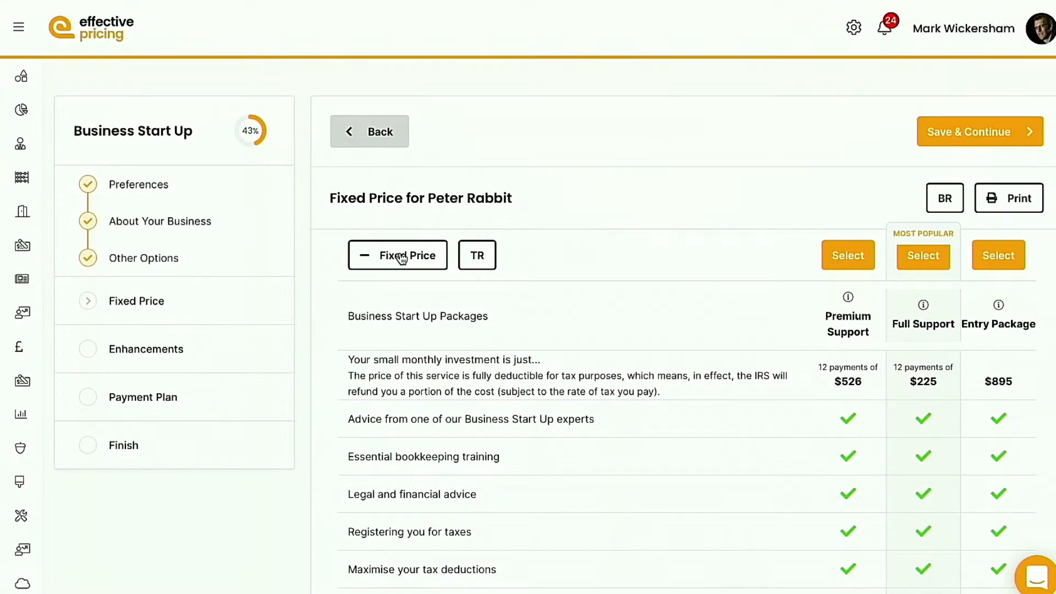
{"action": "scroll", "coordinate": [402, 256], "scroll_direction": "down", "scroll_amount": 3}
{"action": "scroll", "coordinate": [401, 251], "scroll_direction": "up", "scroll_amount": 1}
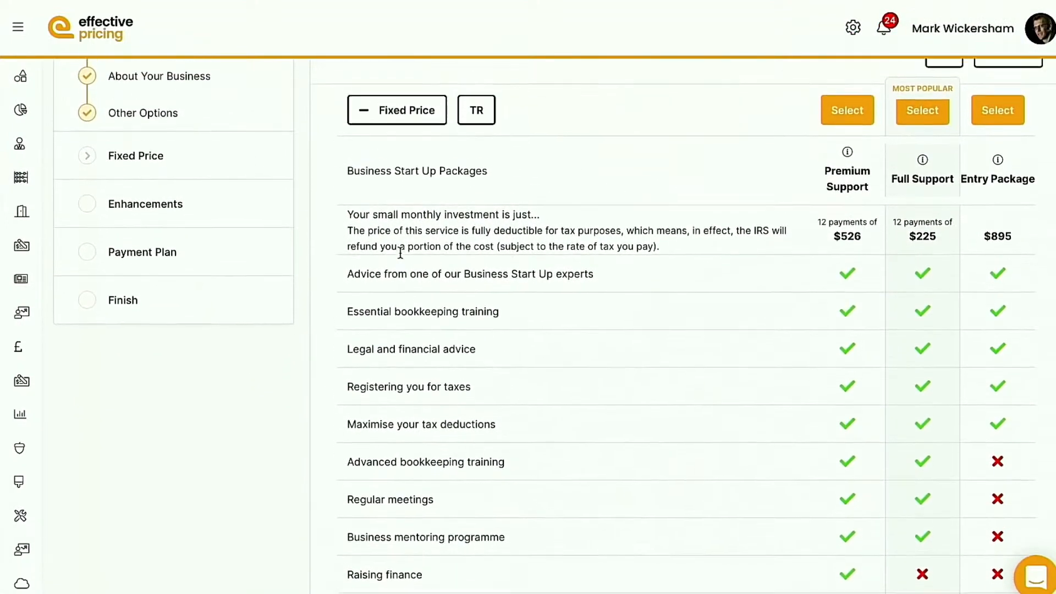
{"action": "scroll", "coordinate": [400, 251], "scroll_direction": "up", "scroll_amount": 2}
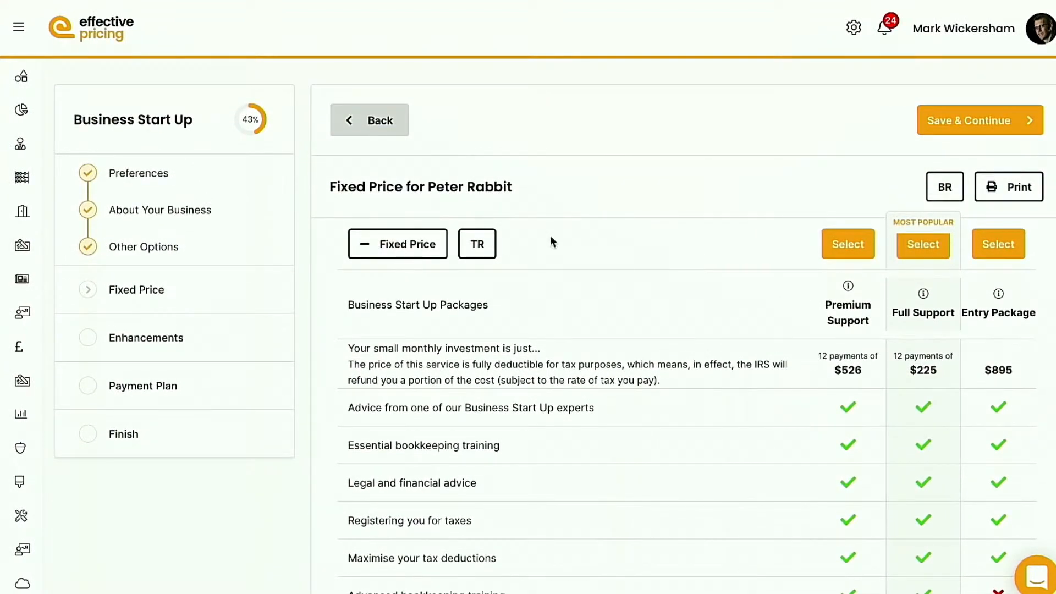
Select the Full Support package for the quote and save its Enhancements with every option left at No
{"action": "left_click", "coordinate": [933, 247]}
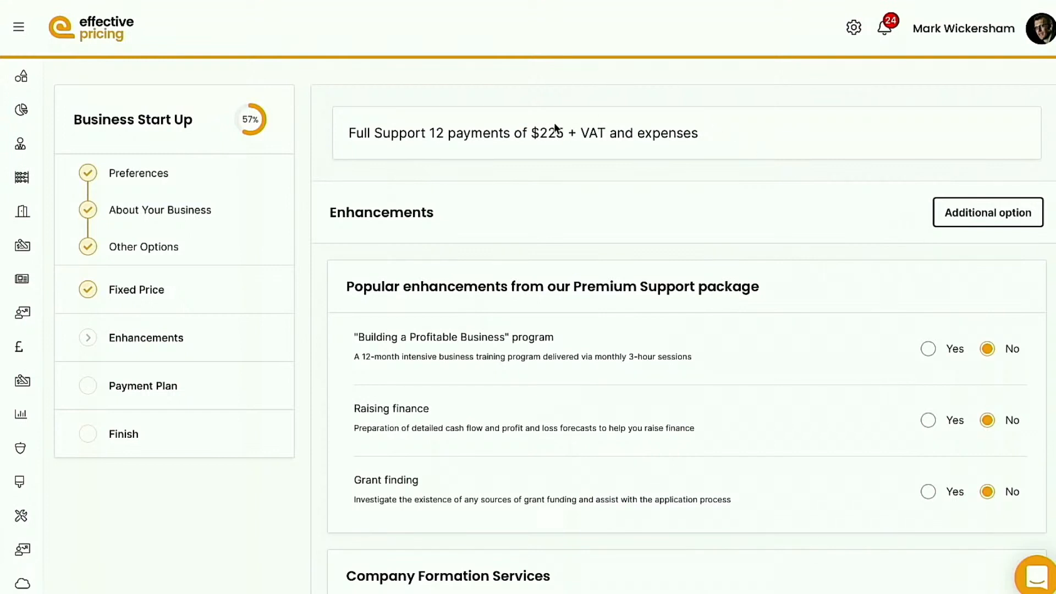
{"action": "left_click_drag", "start_coordinate": [531, 133], "coordinate": [708, 125]}
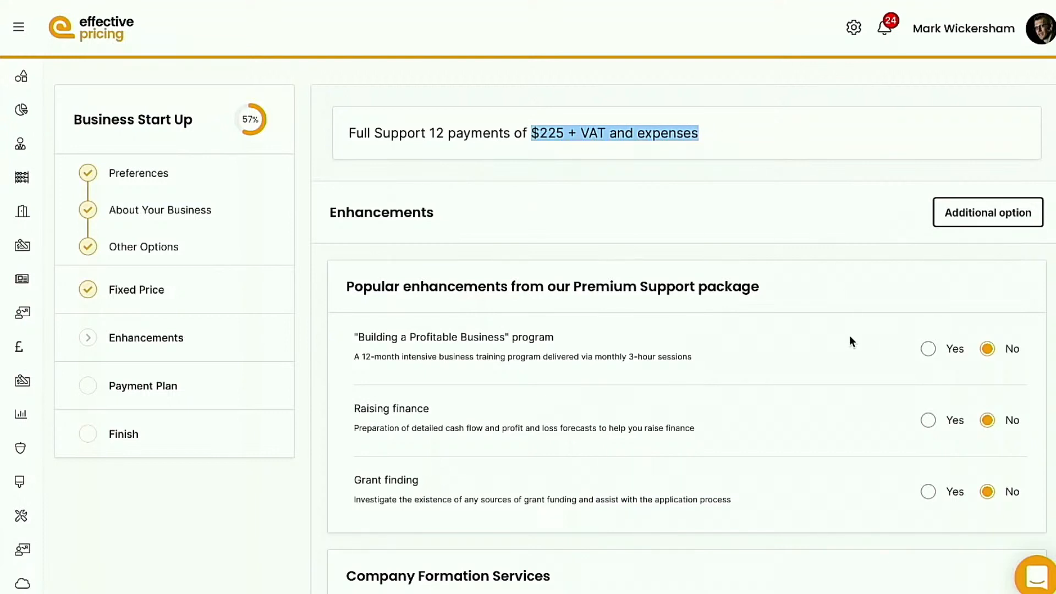
{"action": "scroll", "coordinate": [850, 338], "scroll_direction": "down", "scroll_amount": 5}
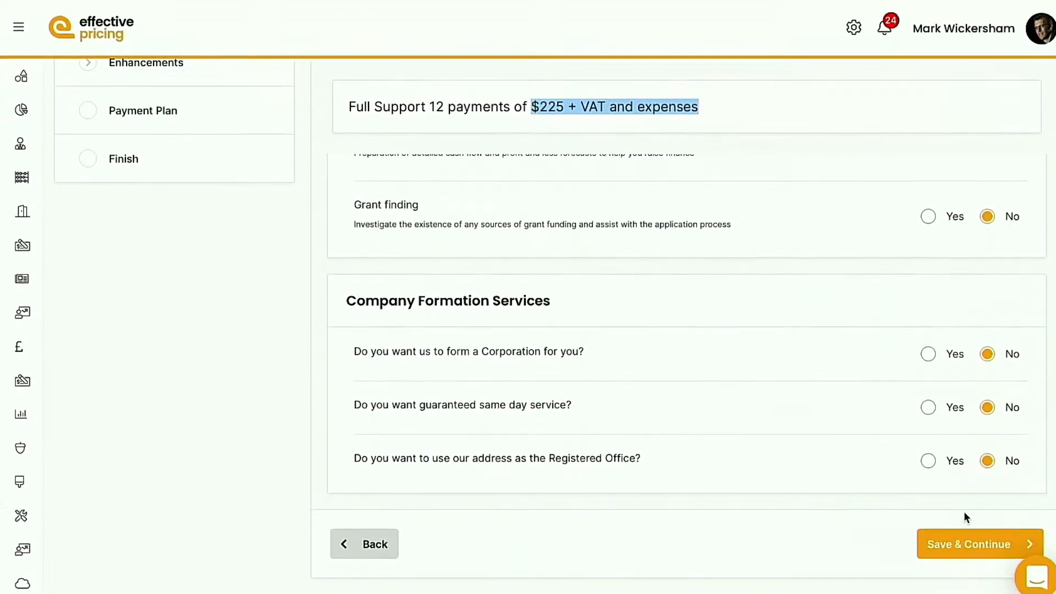
{"action": "left_click", "coordinate": [954, 545]}
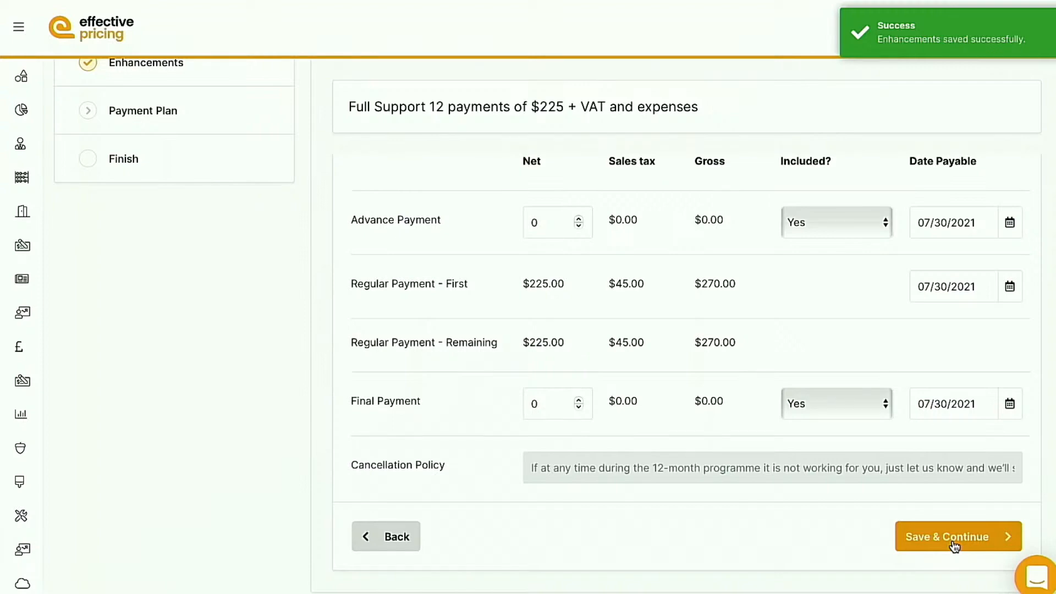
Examine the Payment Plan's sales tax options and the net, sales tax and gross amounts of each payment
{"action": "scroll", "coordinate": [954, 544], "scroll_direction": "up", "scroll_amount": 4}
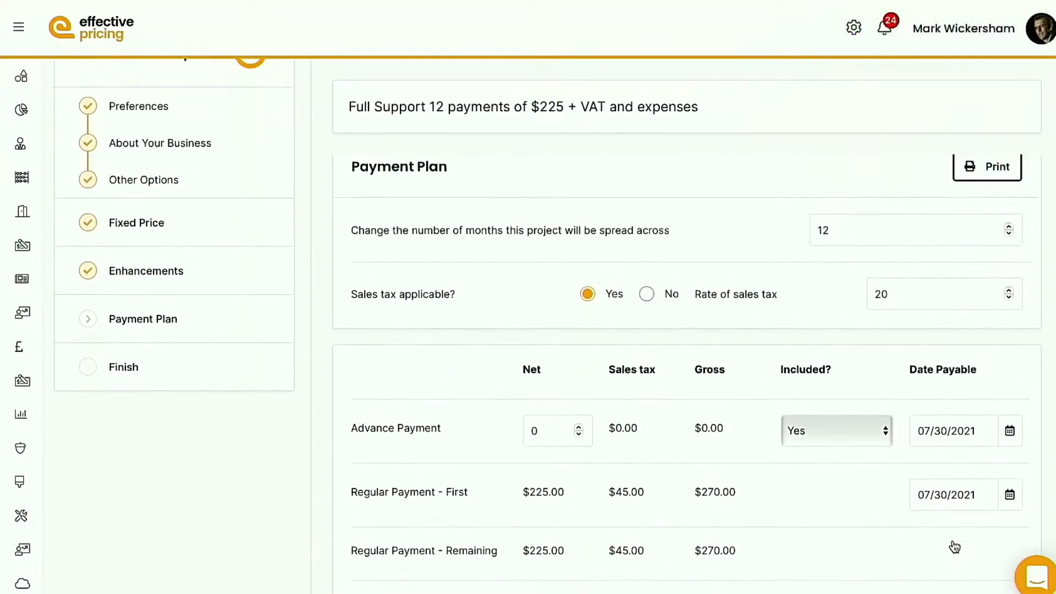
{"action": "scroll", "coordinate": [955, 547], "scroll_direction": "up", "scroll_amount": 2}
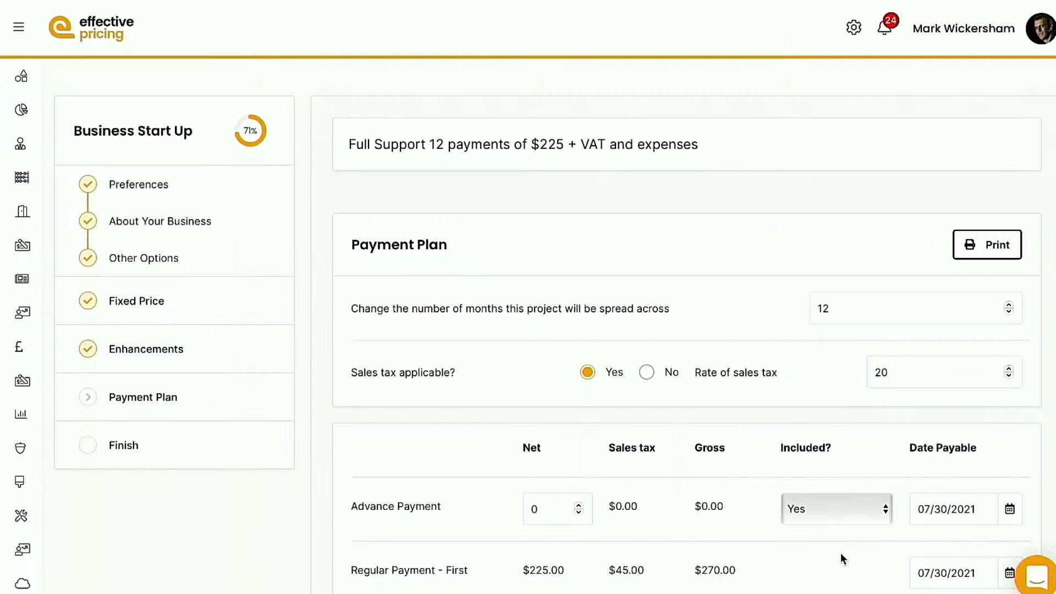
{"action": "scroll", "coordinate": [841, 553], "scroll_direction": "down", "scroll_amount": 1}
{"action": "scroll", "coordinate": [840, 554], "scroll_direction": "up", "scroll_amount": 1}
{"action": "scroll", "coordinate": [620, 236], "scroll_direction": "down", "scroll_amount": 3}
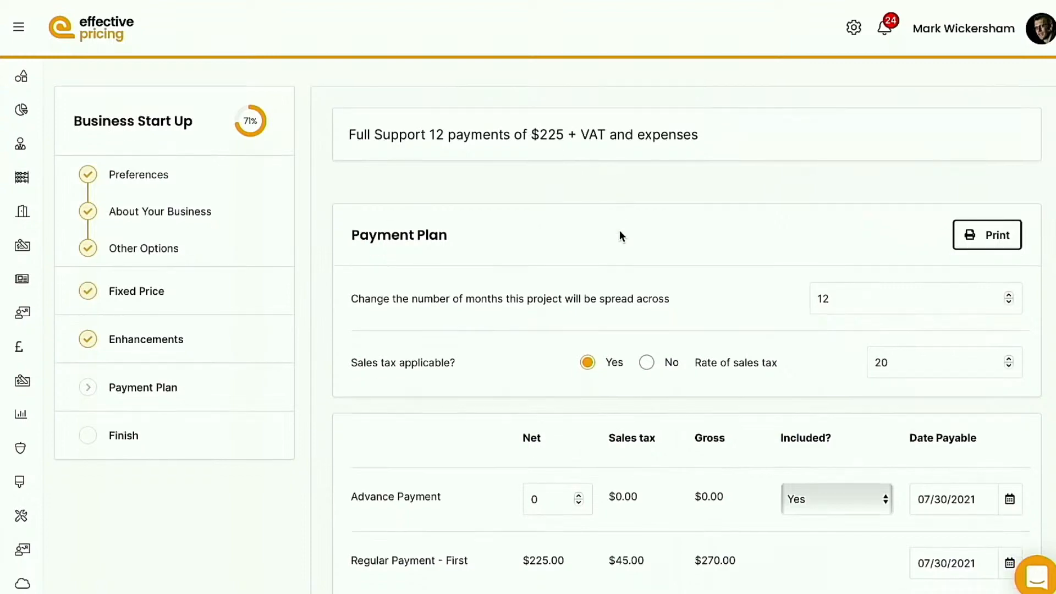
{"action": "scroll", "coordinate": [619, 236], "scroll_direction": "down", "scroll_amount": 1}
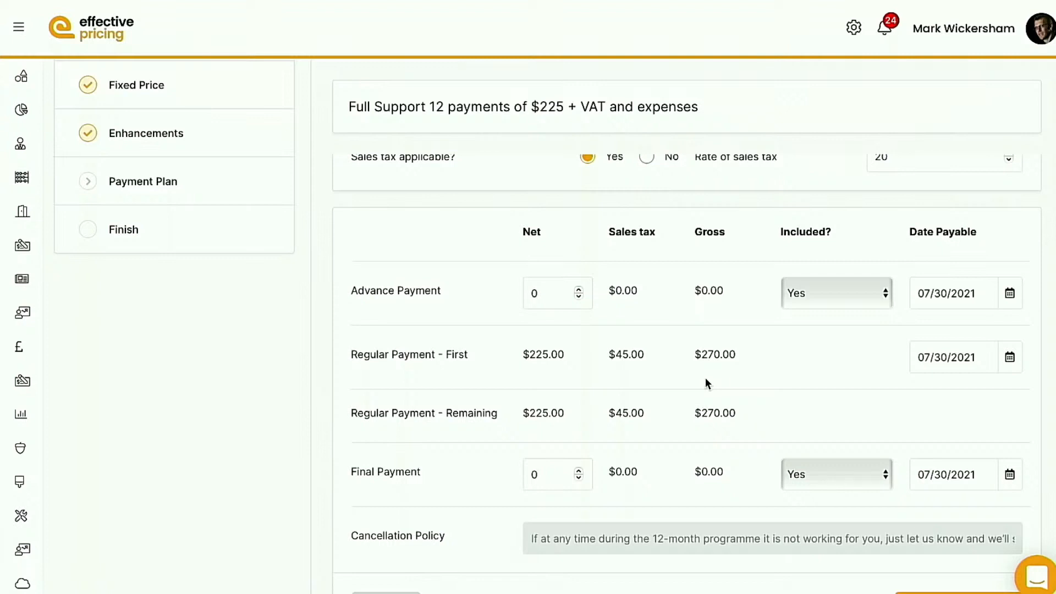
{"action": "scroll", "coordinate": [705, 378], "scroll_direction": "up", "scroll_amount": 2}
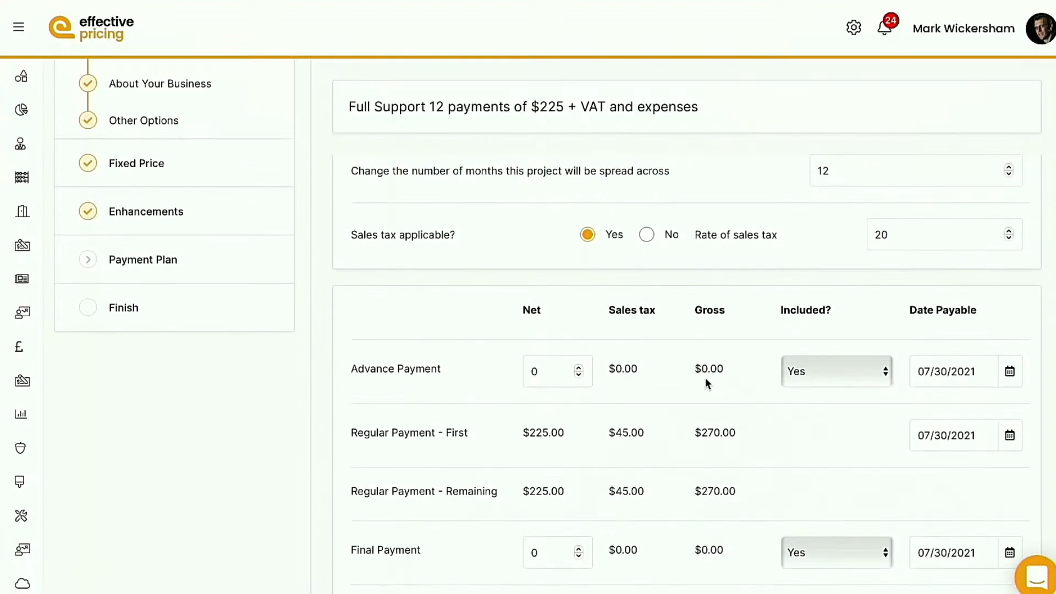
{"action": "scroll", "coordinate": [706, 380], "scroll_direction": "up", "scroll_amount": 1}
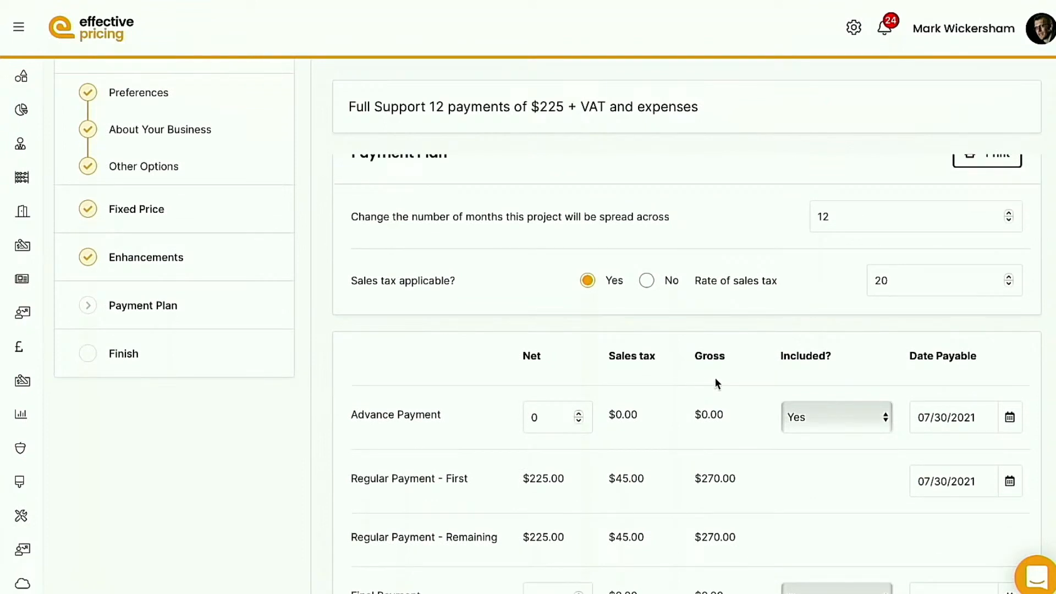
Set the rate of sales tax in the Payment Plan to 15 and check the recalculated payments
{"action": "left_click_drag", "start_coordinate": [885, 281], "coordinate": [854, 278]}
{"action": "type", "text": "15"}
{"action": "key", "text": "Tab"}
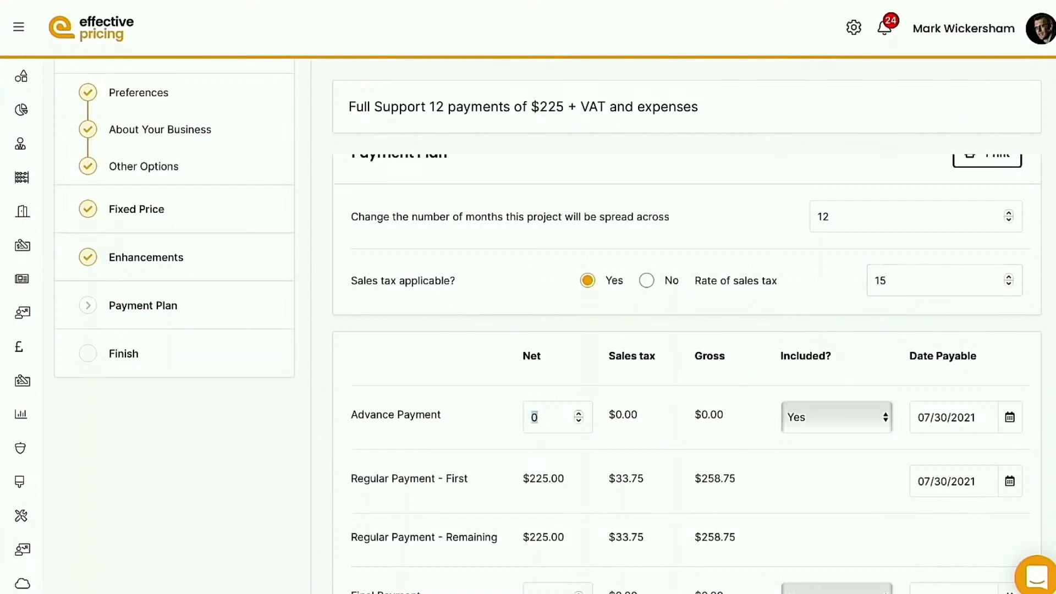
{"action": "scroll", "coordinate": [850, 278], "scroll_direction": "down", "scroll_amount": 2}
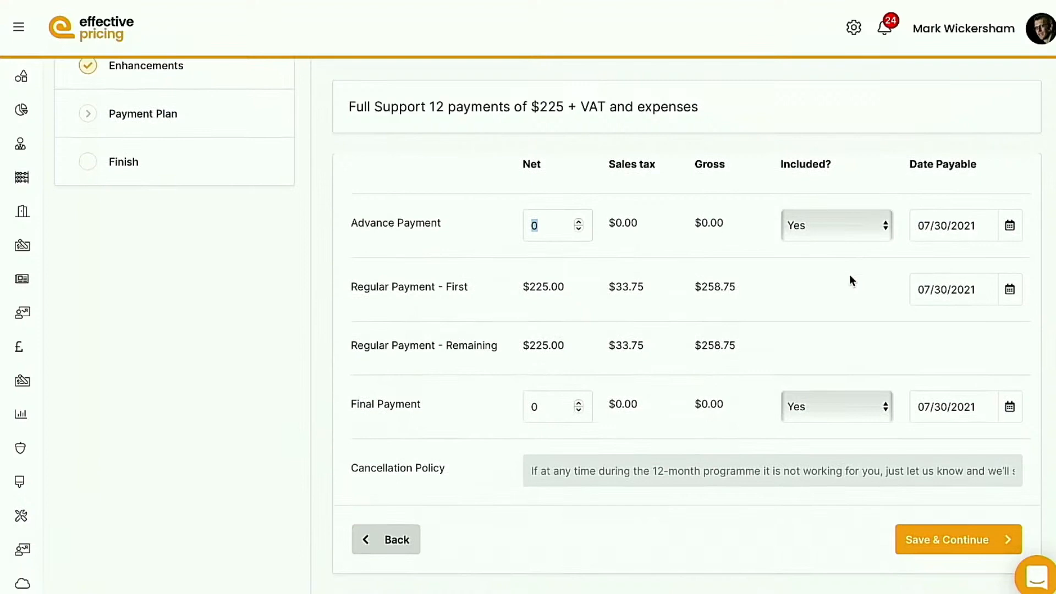
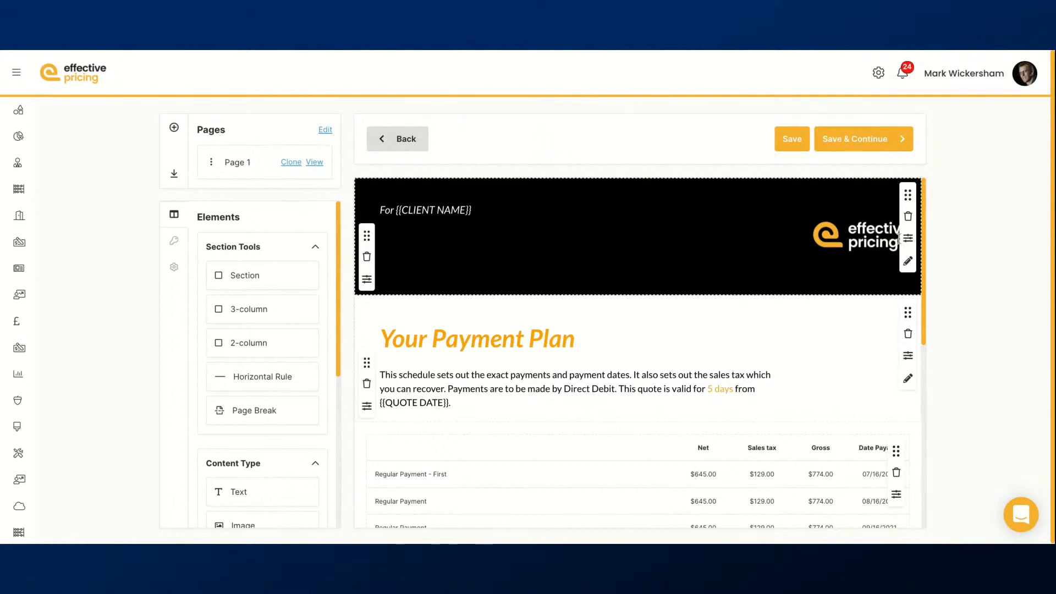
Set the column background color of the payment plan template's header to #511170
{"action": "left_click", "coordinate": [908, 239]}
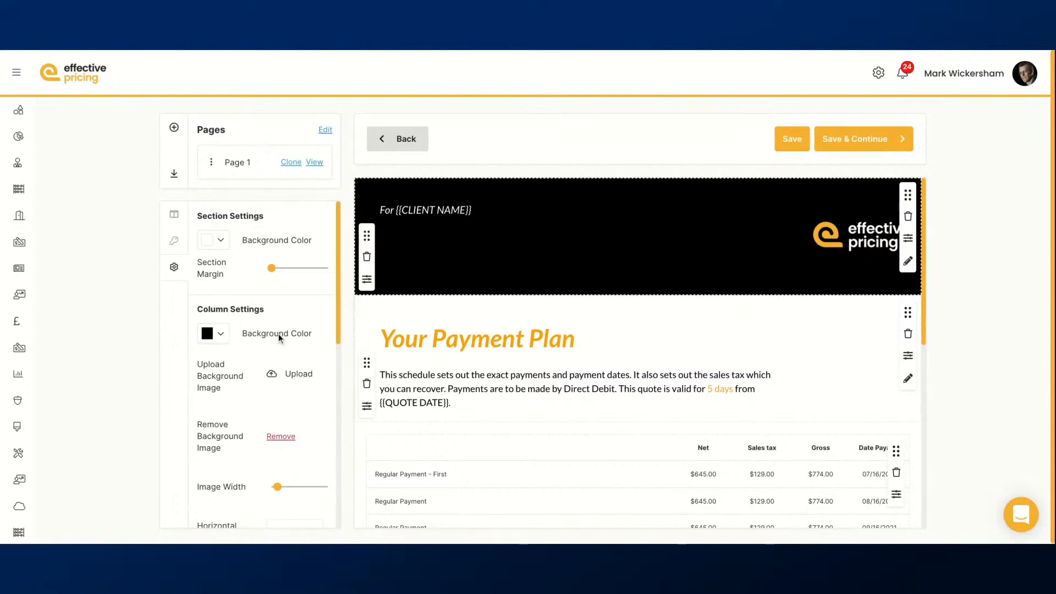
{"action": "left_click", "coordinate": [221, 334]}
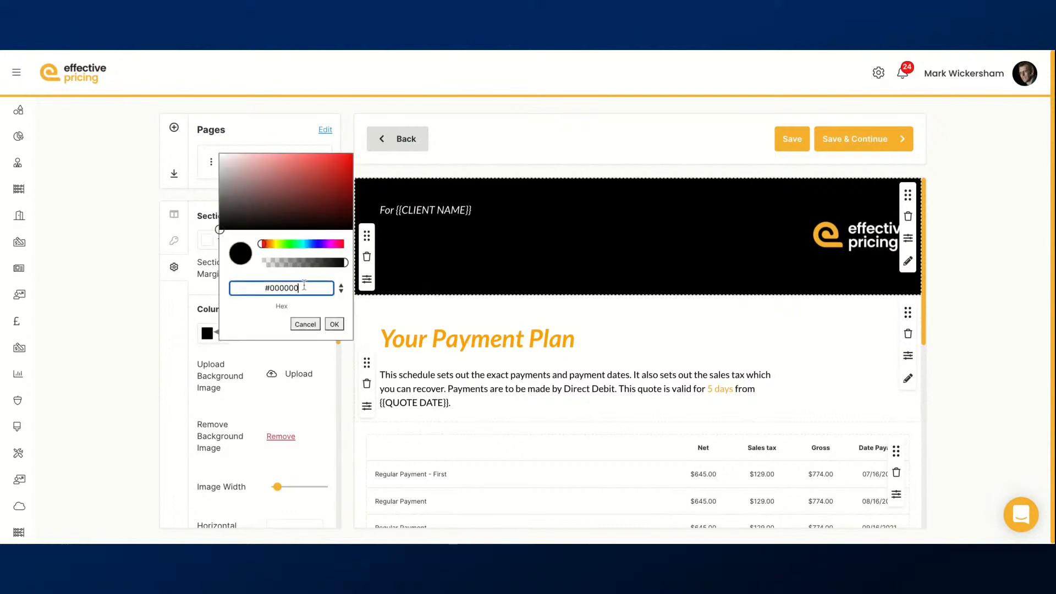
{"action": "double_click", "coordinate": [304, 286]}
{"action": "type", "text": "5111"}
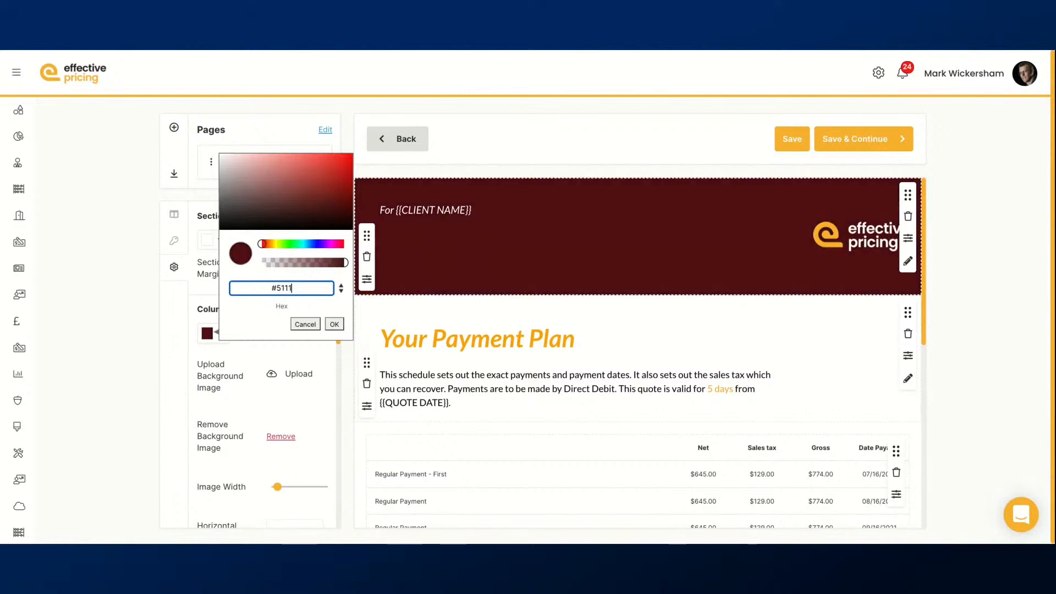
{"action": "type", "text": "70"}
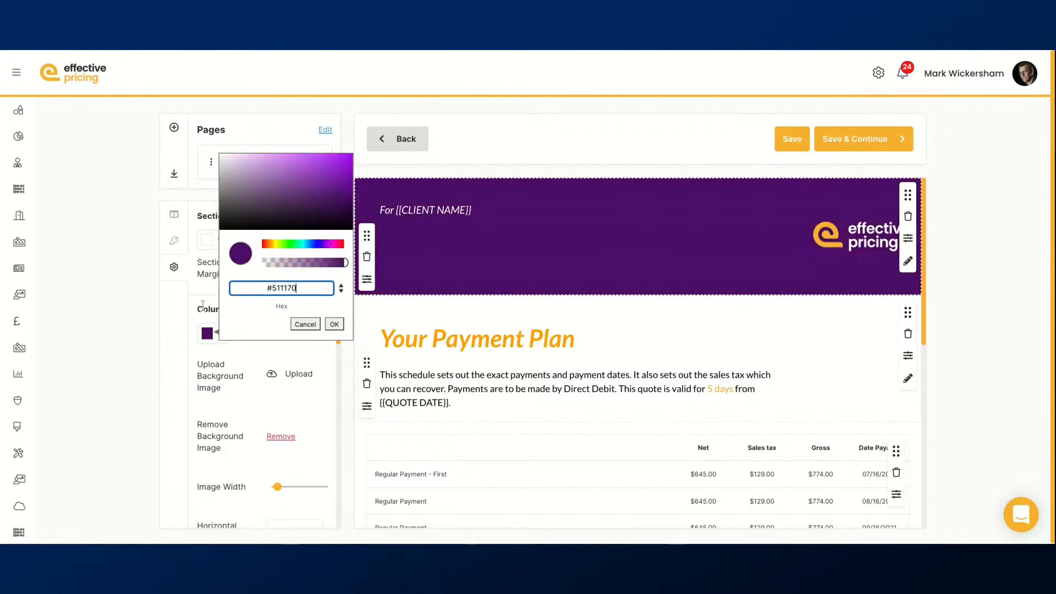
{"action": "left_click", "coordinate": [147, 302]}
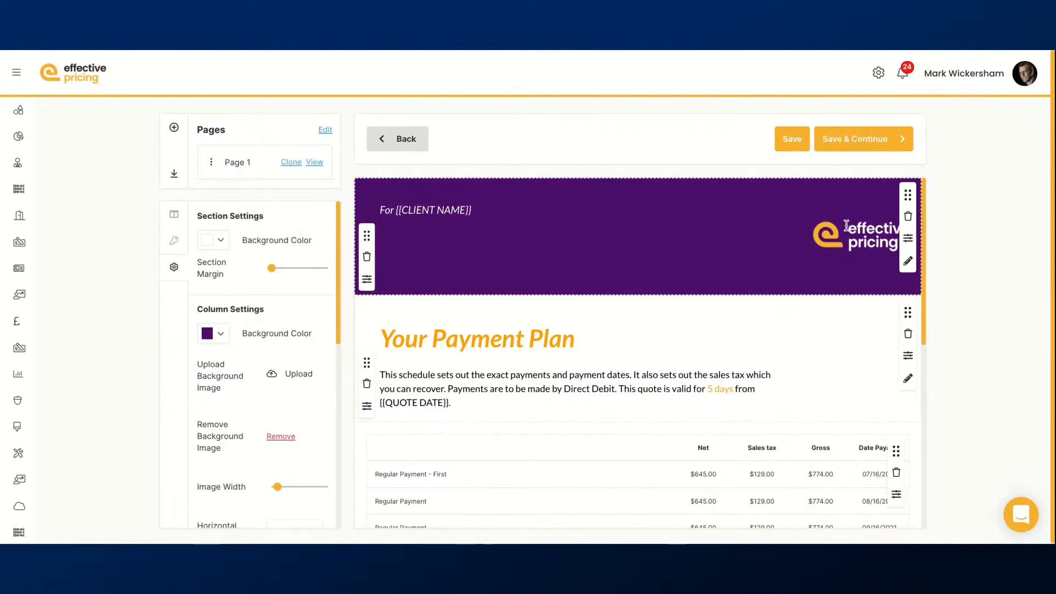
Replace the header's background image with the Insightful Financial Connections logo and review its width and alignment settings
{"action": "left_click", "coordinate": [297, 376]}
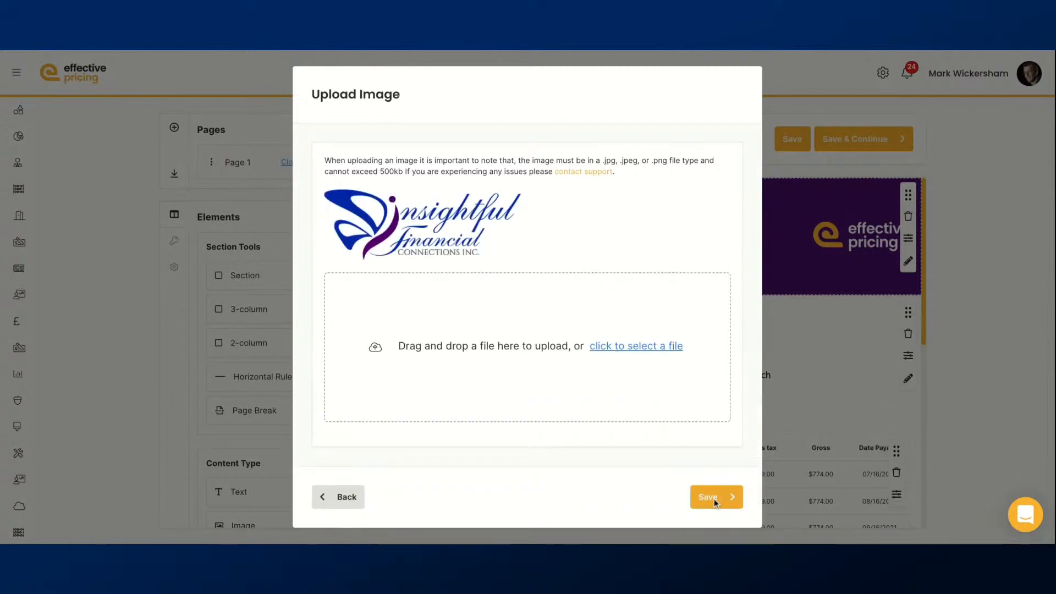
{"action": "left_click", "coordinate": [711, 499]}
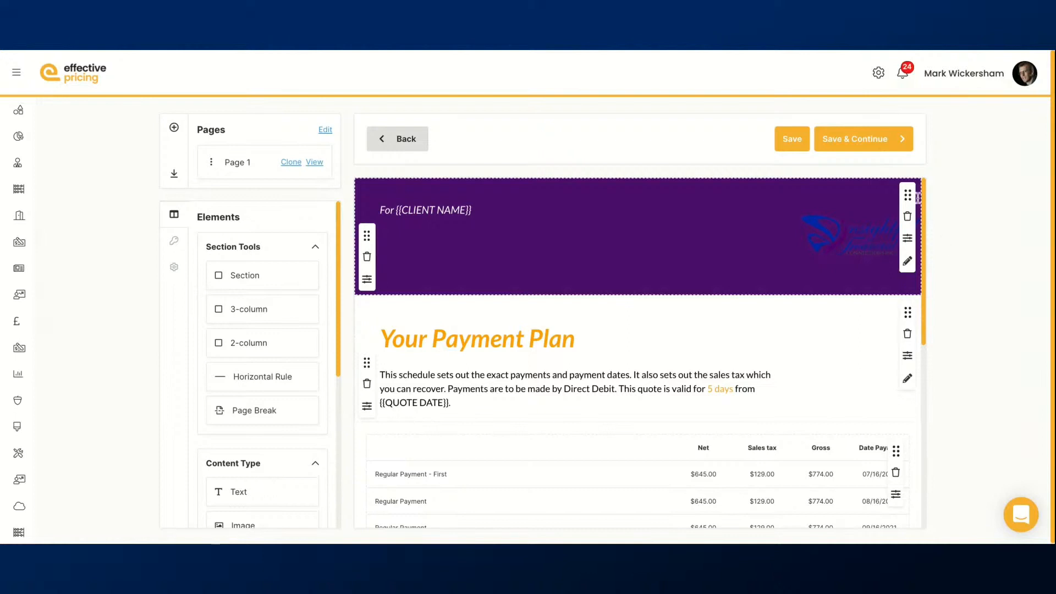
{"action": "left_click", "coordinate": [907, 240]}
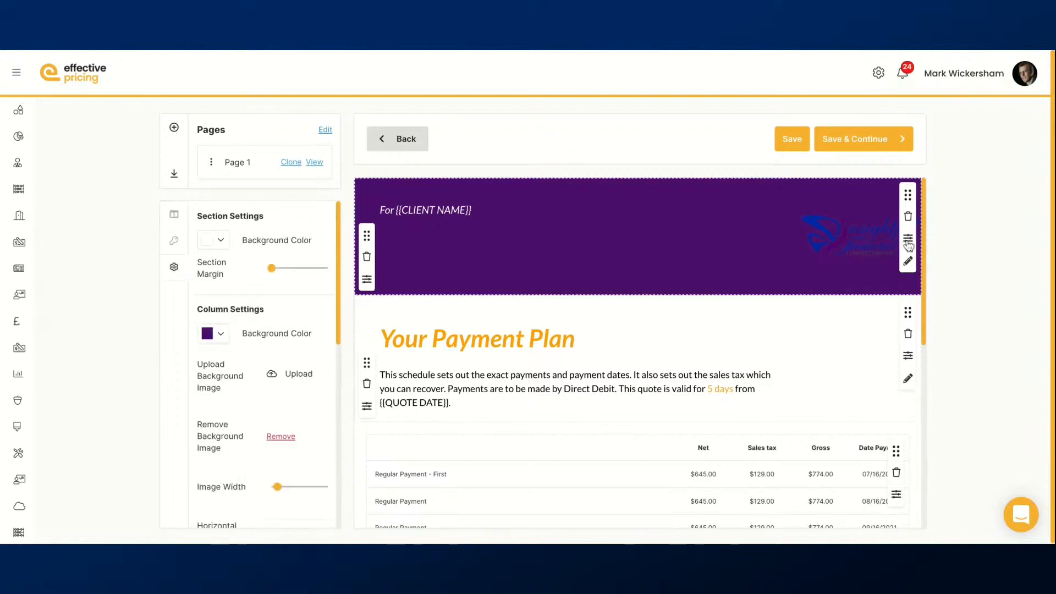
{"action": "scroll", "coordinate": [258, 374], "scroll_direction": "down", "scroll_amount": 4}
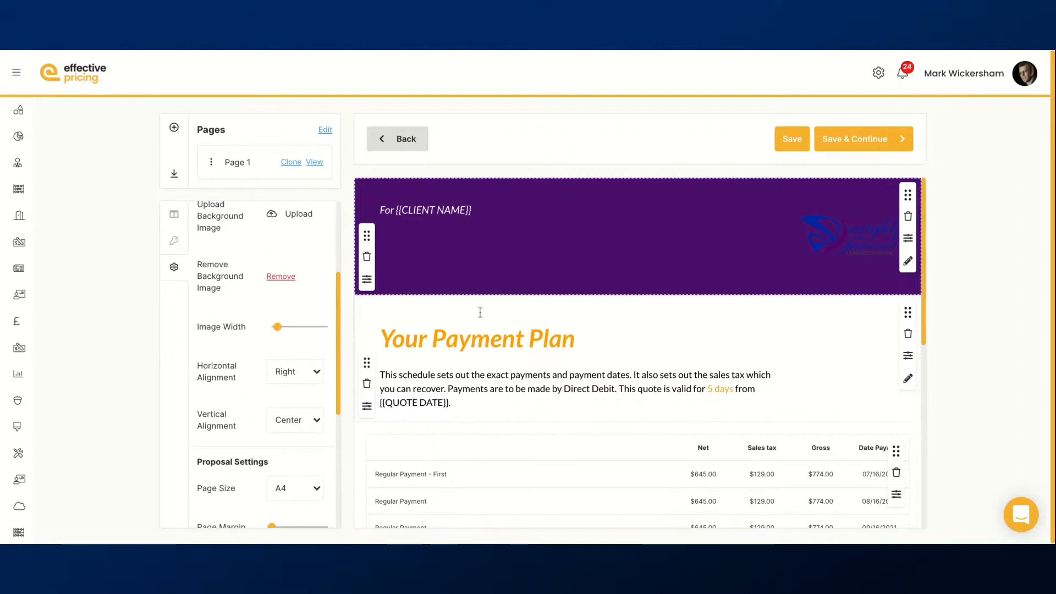
{"action": "scroll", "coordinate": [256, 420], "scroll_direction": "up", "scroll_amount": 2}
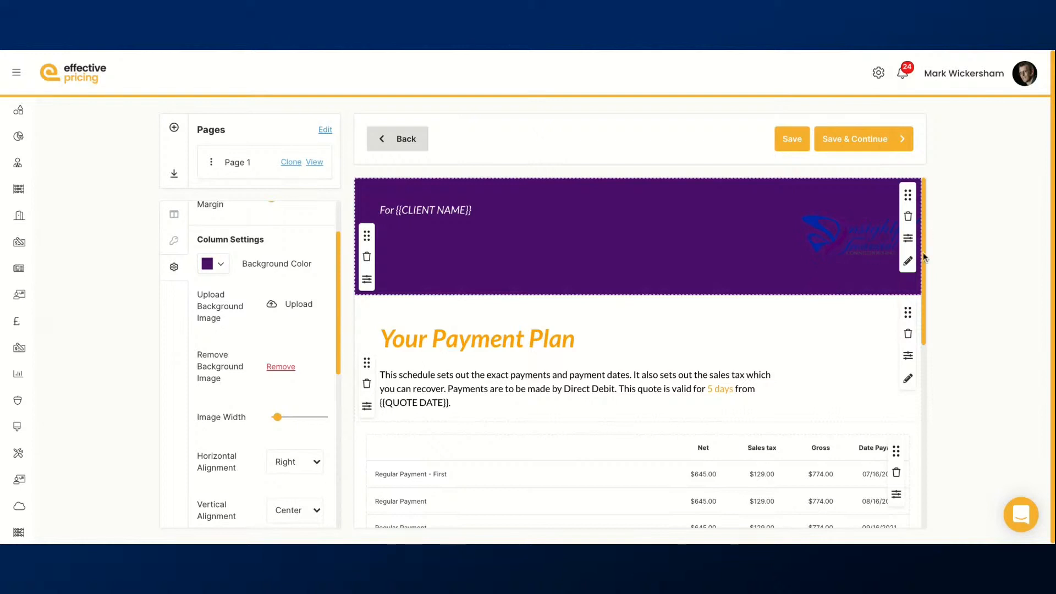
{"action": "scroll", "coordinate": [665, 358], "scroll_direction": "down", "scroll_amount": 2}
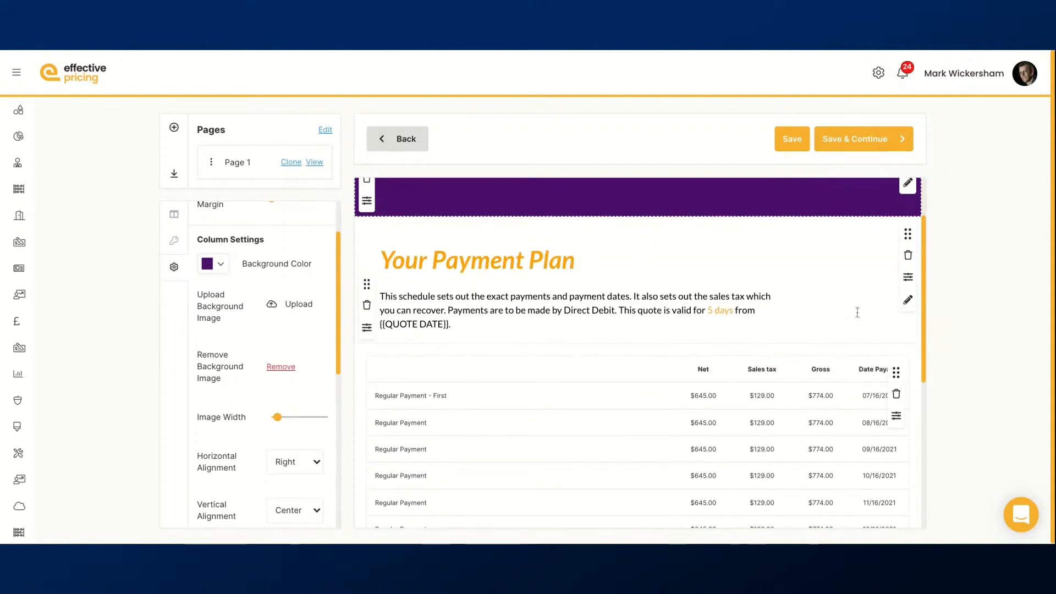
Set the text color of the payment plan template's "Your Payment Plan" heading to black
{"action": "left_click", "coordinate": [909, 302]}
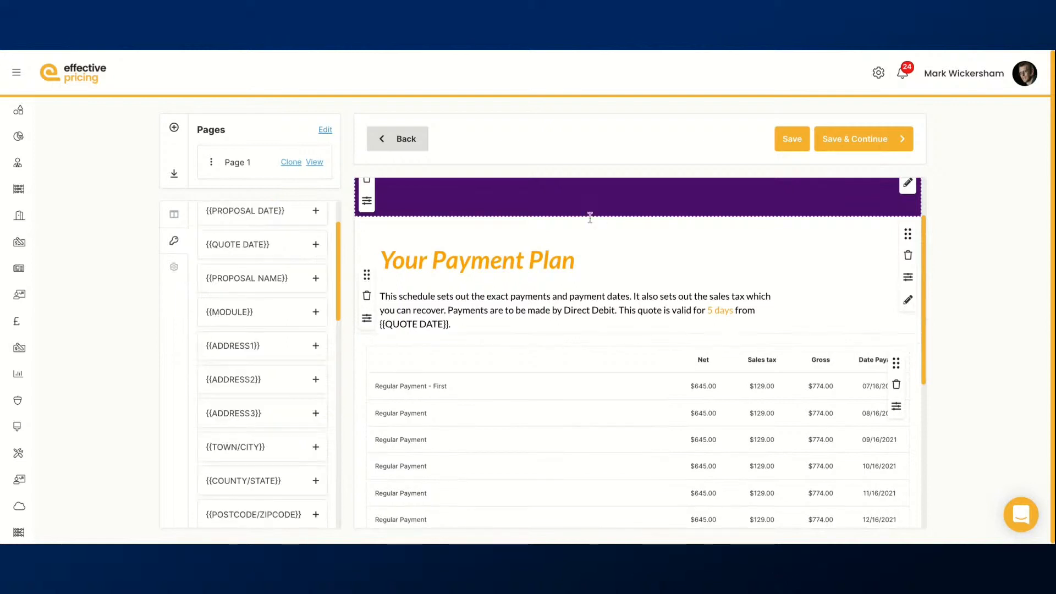
{"action": "left_click", "coordinate": [582, 265]}
{"action": "key", "text": "shift+Left"}
{"action": "key", "text": "shift+Left"}
{"action": "key", "text": "shift+Left"}
{"action": "key", "text": "shift+Left"}
{"action": "key", "text": "shift+Left"}
{"action": "key", "text": "shift+Left"}
{"action": "key", "text": "shift+Left"}
{"action": "key", "text": "shift+Left"}
{"action": "key", "text": "shift+Left"}
{"action": "key", "text": "shift+Left"}
{"action": "key", "text": "shift+Left"}
{"action": "key", "text": "shift+Left"}
{"action": "key", "text": "shift+Left"}
{"action": "key", "text": "shift+Left"}
{"action": "key", "text": "shift+Left"}
{"action": "key", "text": "shift+Left"}
{"action": "key", "text": "shift+Left"}
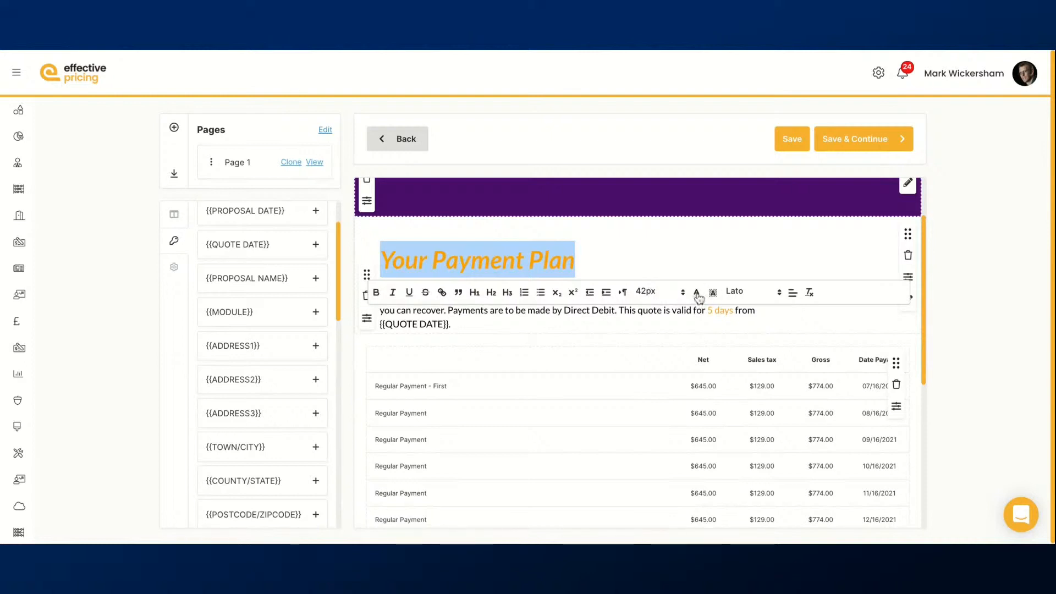
{"action": "left_click", "coordinate": [697, 293]}
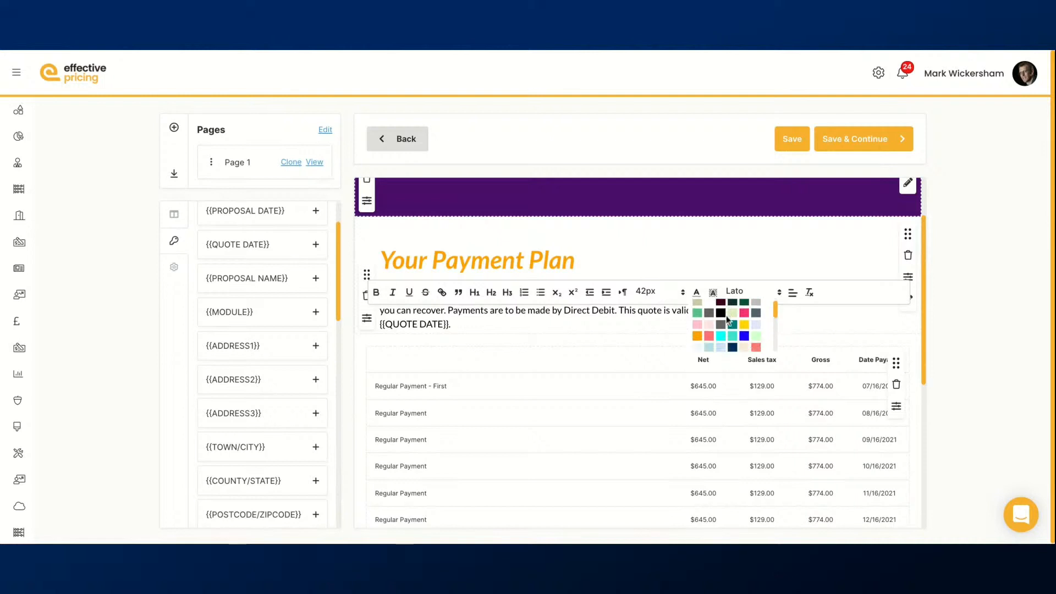
{"action": "scroll", "coordinate": [726, 316], "scroll_direction": "up", "scroll_amount": 1}
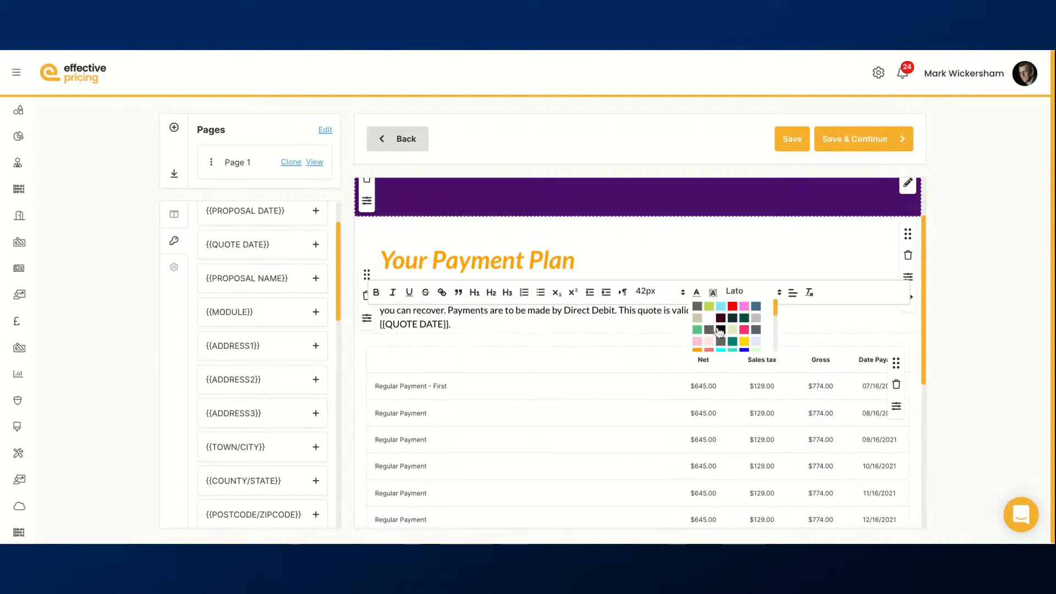
{"action": "left_click", "coordinate": [720, 330]}
Recolor the "Your Payment Plan" heading text in dark purple to match the header
{"action": "left_click_drag", "start_coordinate": [587, 259], "coordinate": [380, 259]}
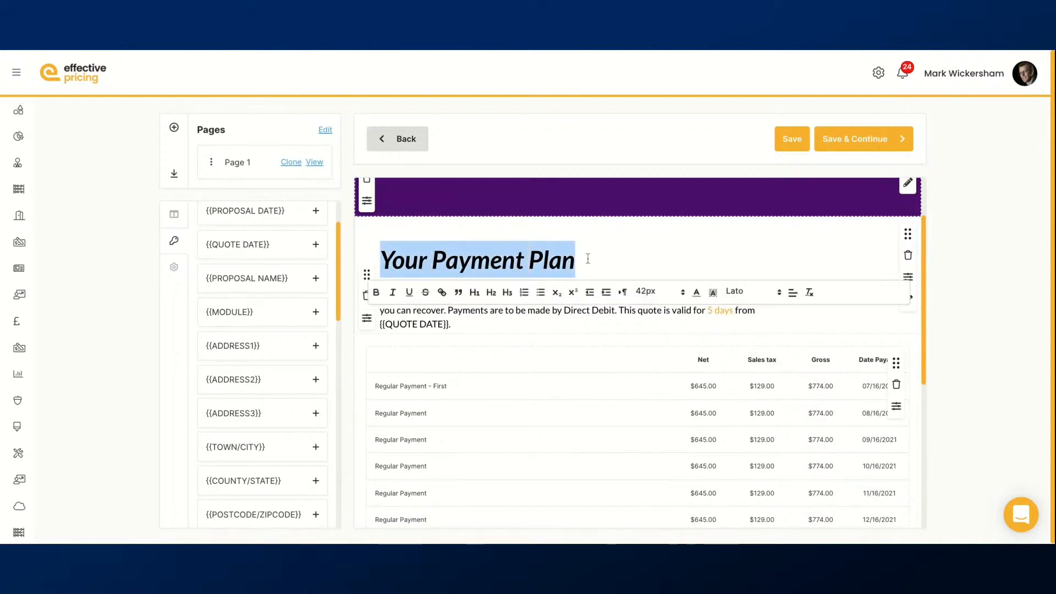
{"action": "left_click", "coordinate": [696, 293]}
{"action": "scroll", "coordinate": [728, 336], "scroll_direction": "down", "scroll_amount": 3}
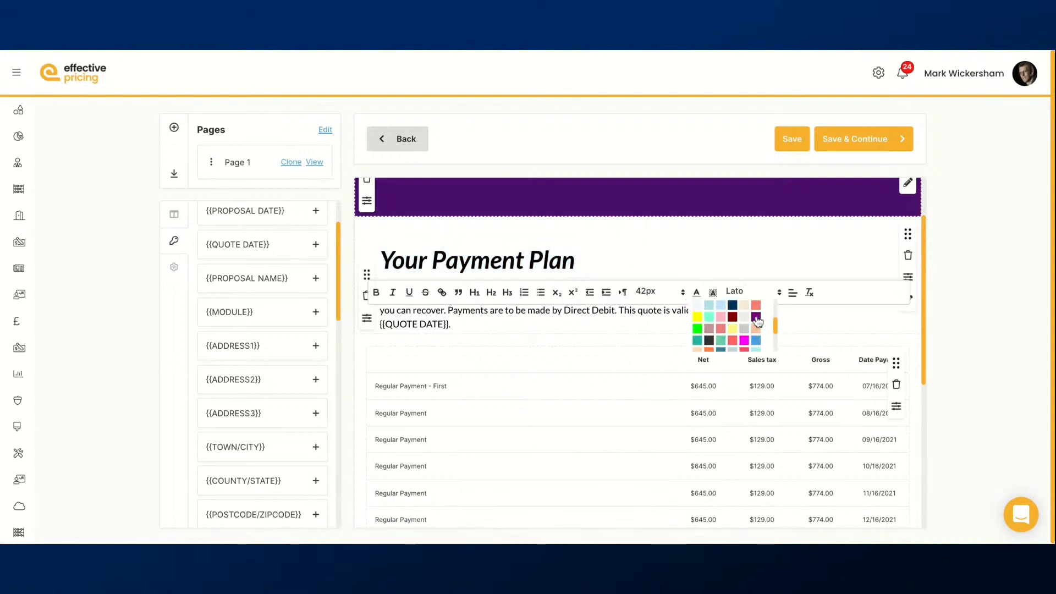
{"action": "left_click", "coordinate": [756, 317]}
{"action": "left_click", "coordinate": [604, 253]}
Review the payment plan template's header, logo, heading and payment table with the new brand colors
{"action": "scroll", "coordinate": [573, 269], "scroll_direction": "up", "scroll_amount": 3}
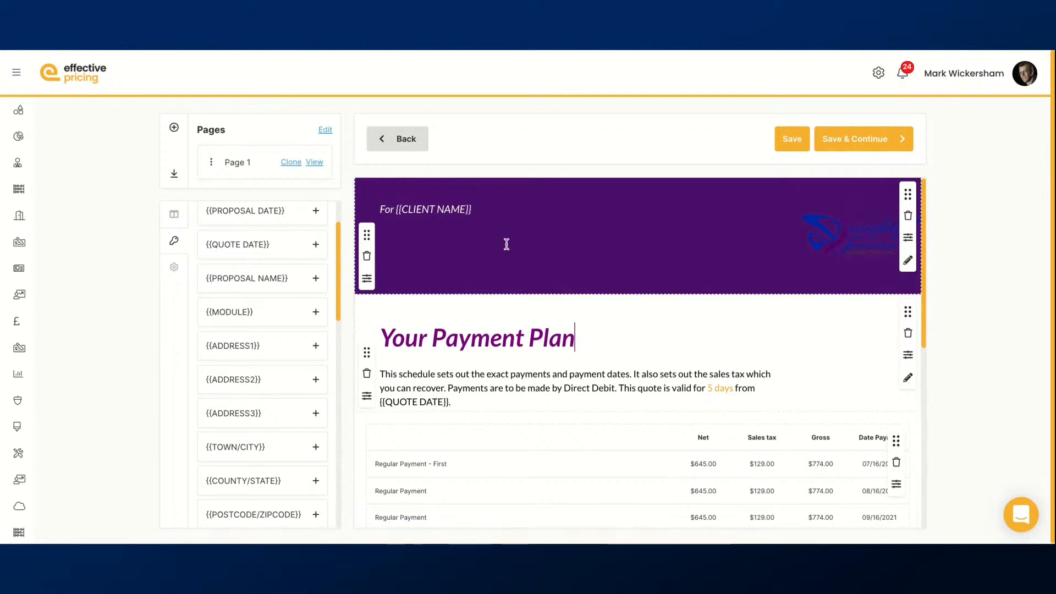
{"action": "scroll", "coordinate": [552, 231], "scroll_direction": "down", "scroll_amount": 2}
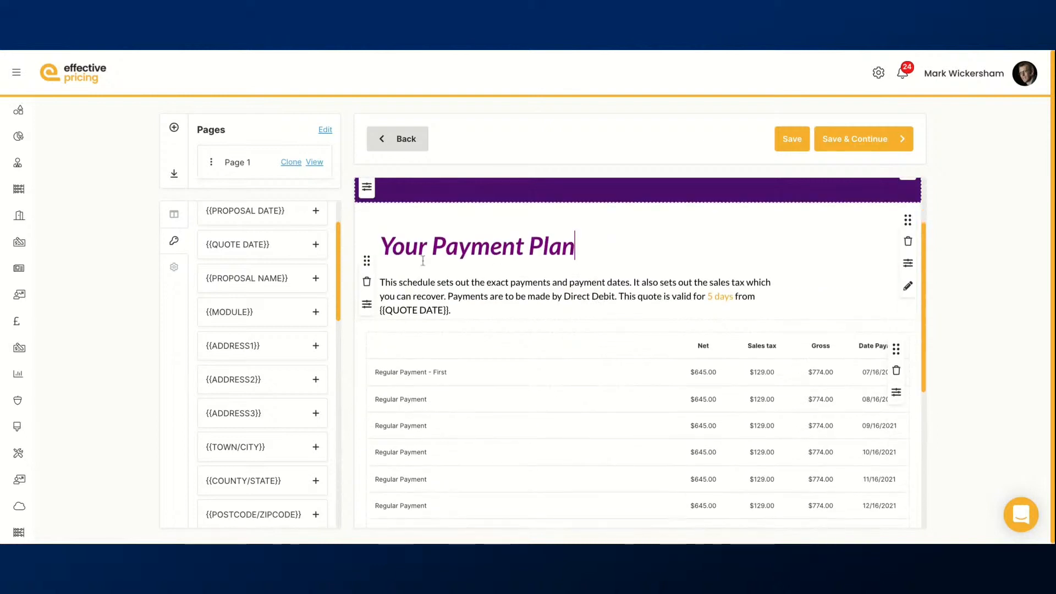
{"action": "scroll", "coordinate": [670, 320], "scroll_direction": "down", "scroll_amount": 3}
{"action": "scroll", "coordinate": [670, 318], "scroll_direction": "up", "scroll_amount": 5}
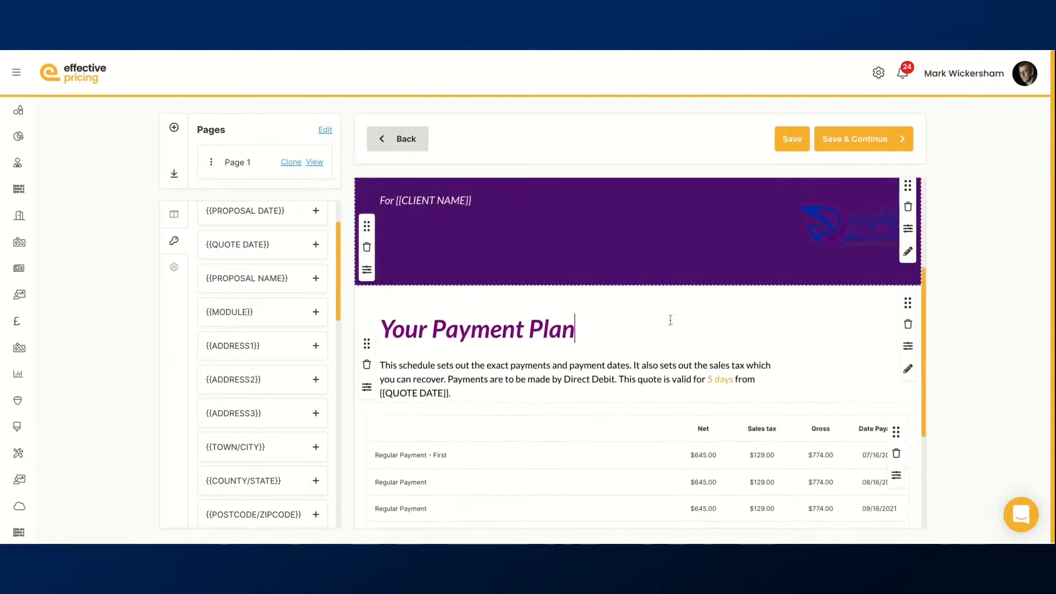
{"action": "scroll", "coordinate": [621, 349], "scroll_direction": "down", "scroll_amount": 1}
{"action": "scroll", "coordinate": [621, 350], "scroll_direction": "up", "scroll_amount": 1}
{"action": "left_click", "coordinate": [621, 350]}
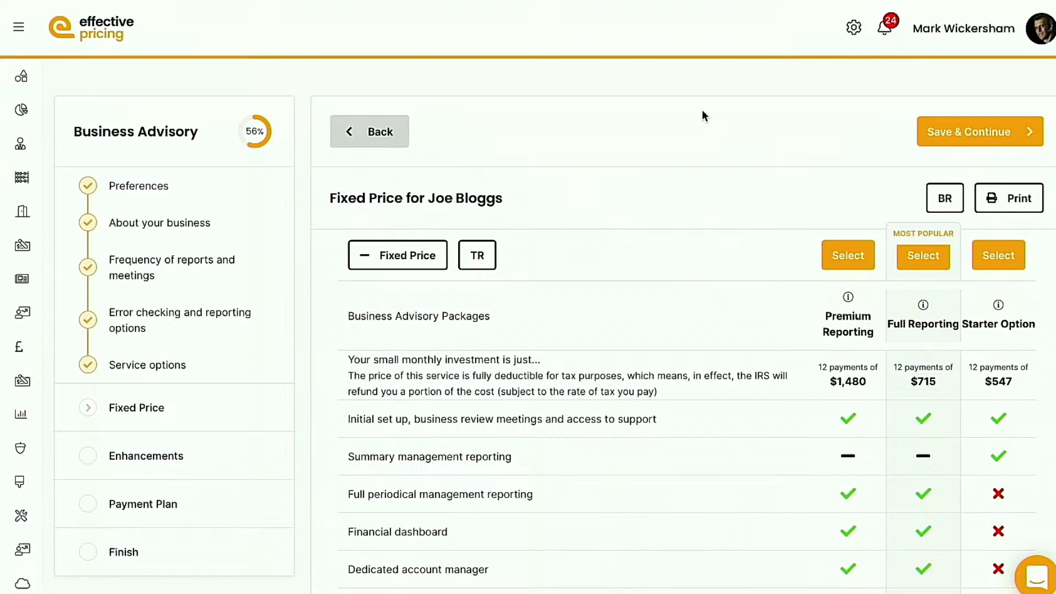
View the printable Business Advisory Fixed Price proposal and examine its header, star ratings, package comparison and closing text
{"action": "left_click", "coordinate": [473, 0]}
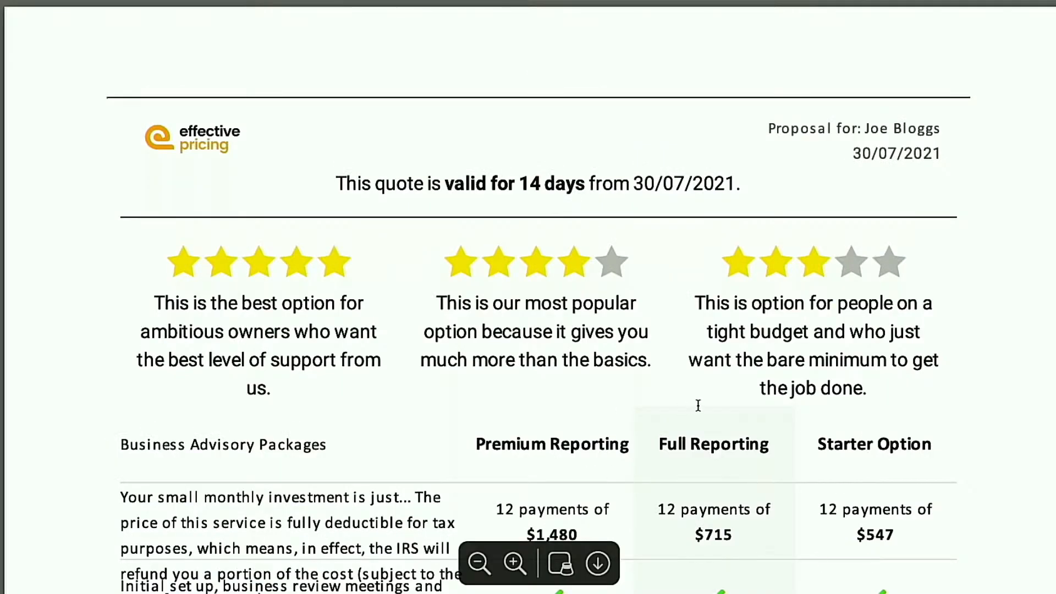
{"action": "scroll", "coordinate": [698, 405], "scroll_direction": "down", "scroll_amount": 15}
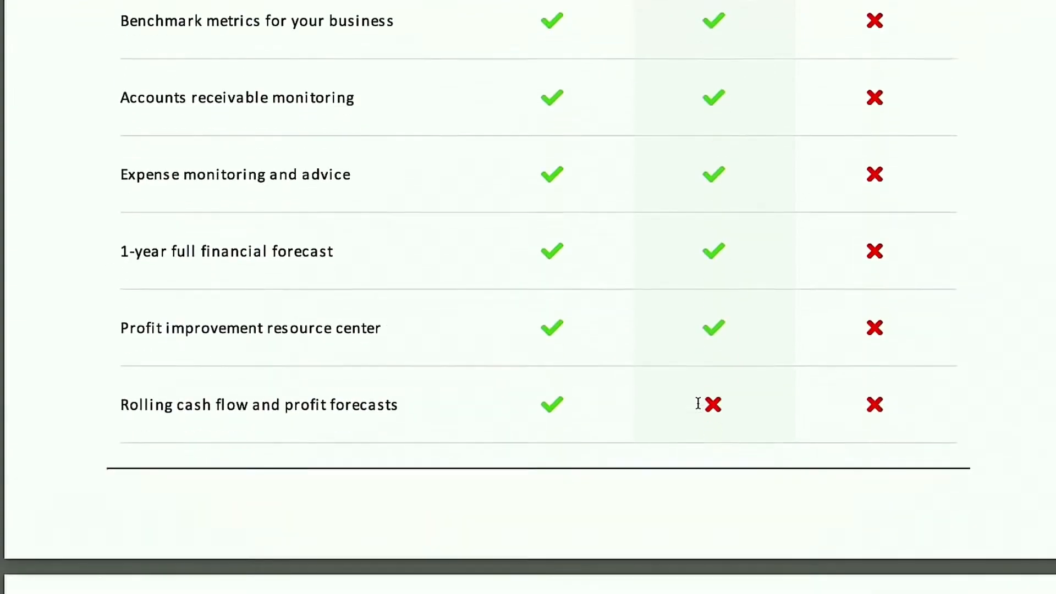
{"action": "scroll", "coordinate": [698, 404], "scroll_direction": "up", "scroll_amount": 15}
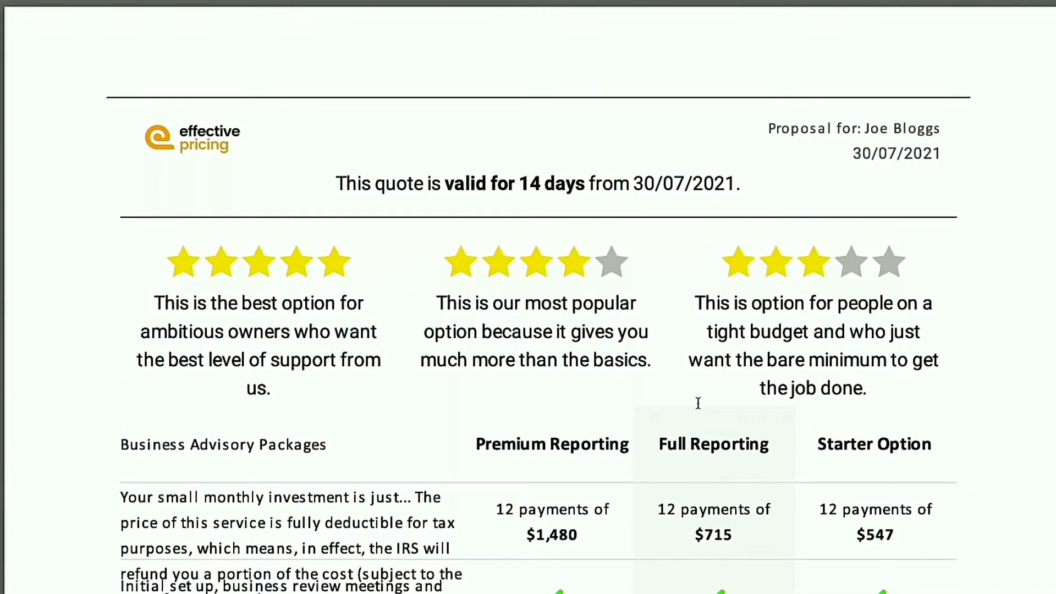
{"action": "scroll", "coordinate": [698, 403], "scroll_direction": "down", "scroll_amount": 20}
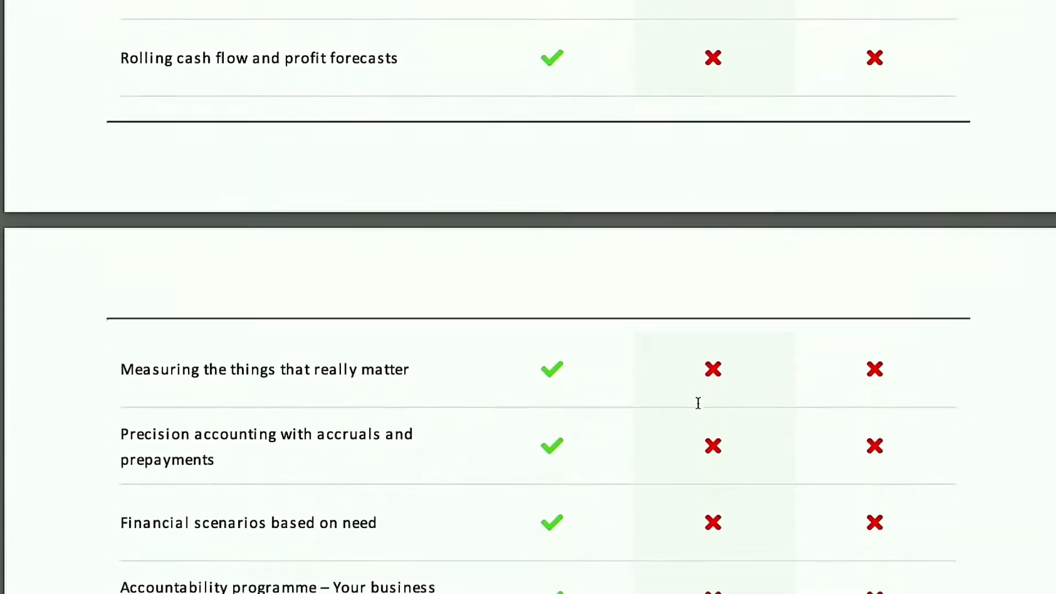
{"action": "scroll", "coordinate": [698, 401], "scroll_direction": "down", "scroll_amount": 2}
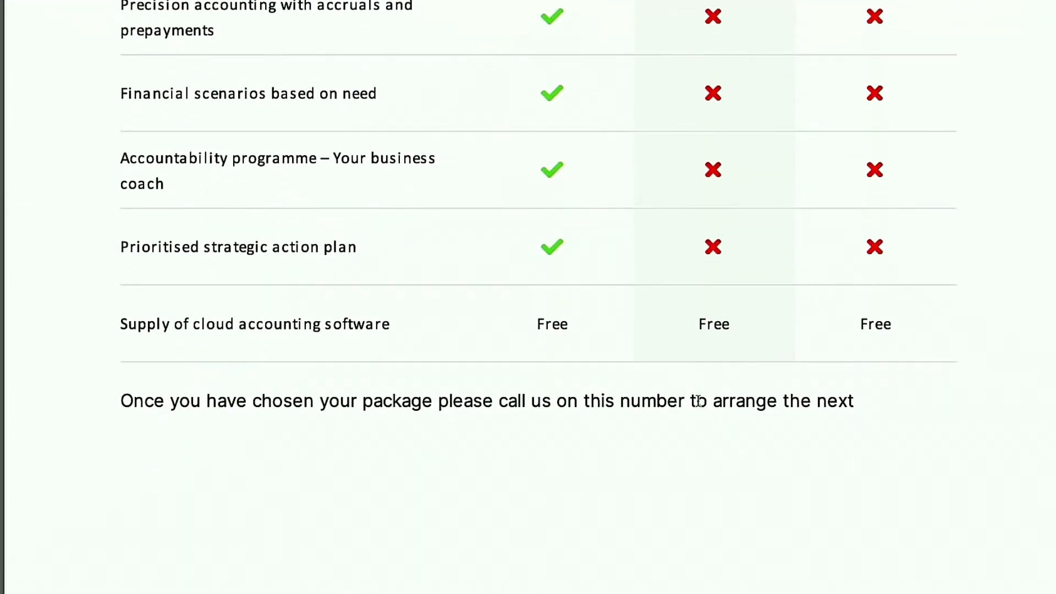
{"action": "scroll", "coordinate": [698, 401], "scroll_direction": "up", "scroll_amount": 20}
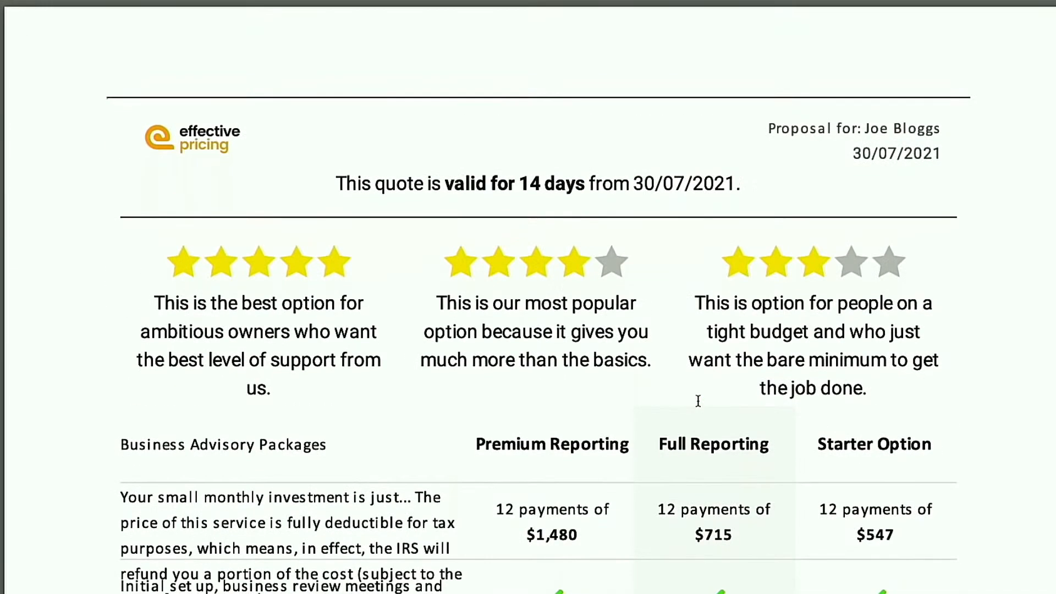